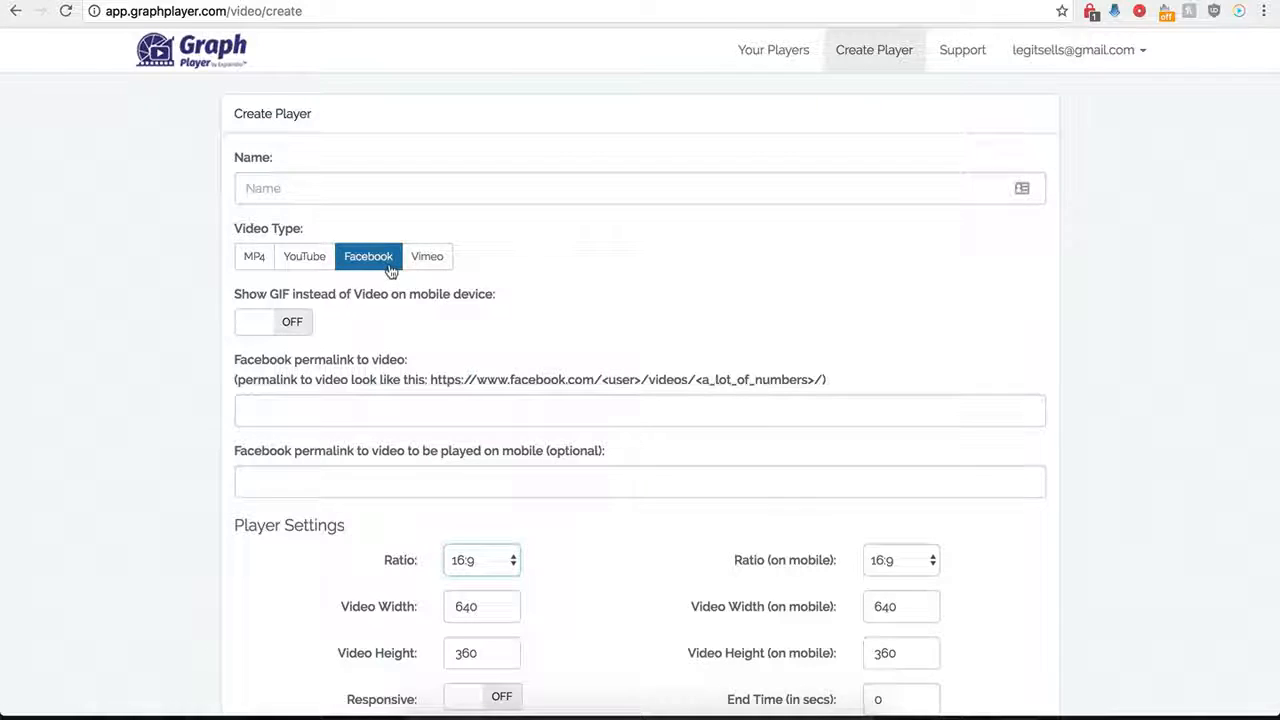
Name the new player Demo Name and choose Facebook as its video type.
{"action": "scroll", "coordinate": [226, 437], "scroll_direction": "down", "scroll_amount": 1}
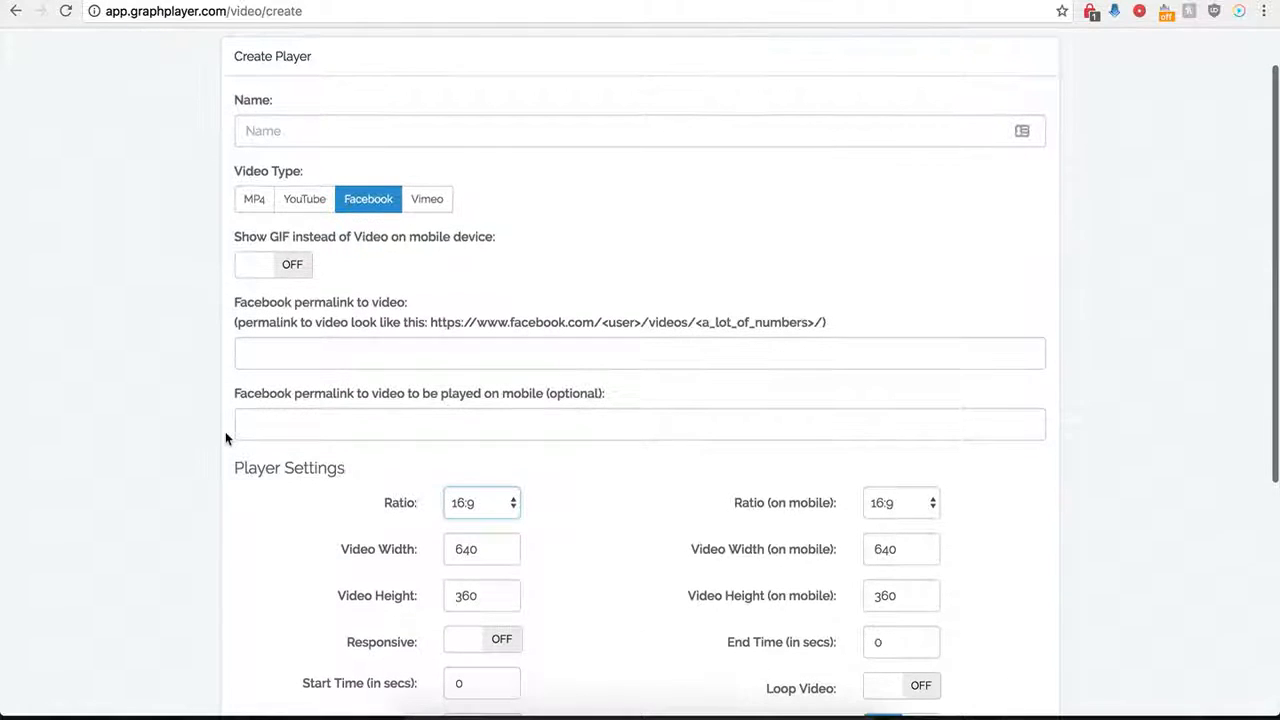
{"action": "left_click", "coordinate": [347, 132]}
{"action": "type", "text": "Demo Name"}
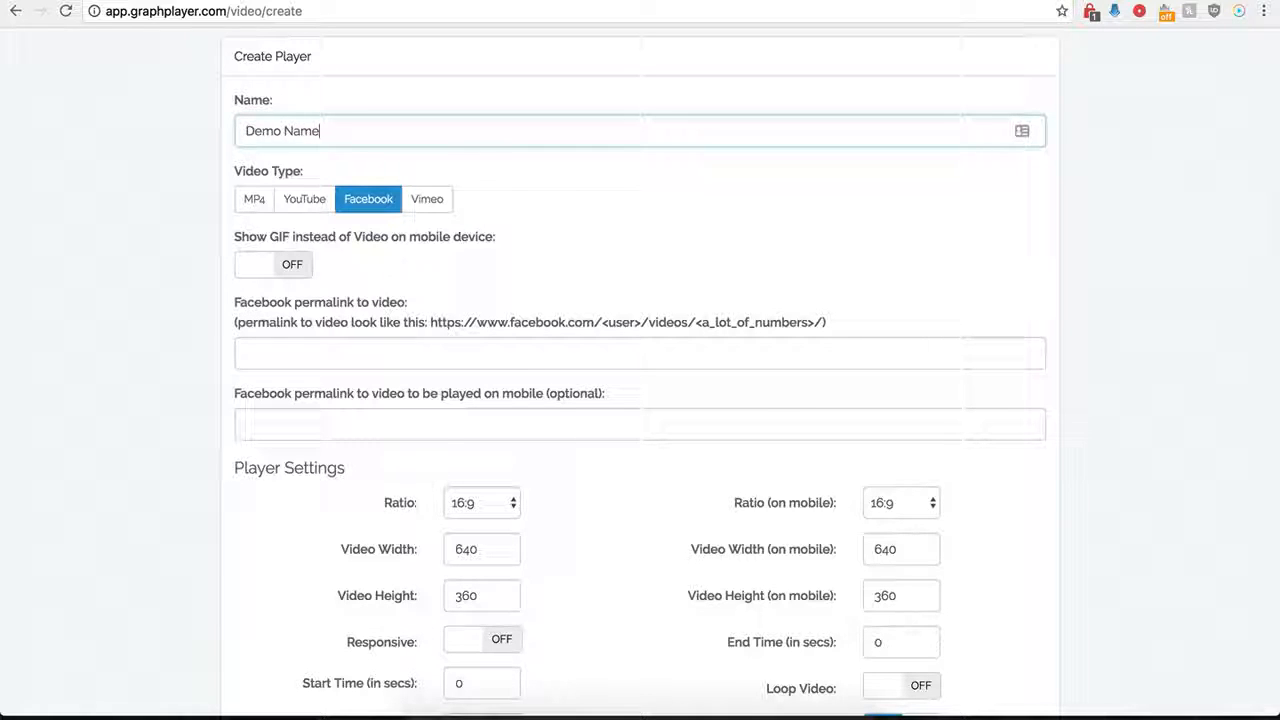
{"action": "left_click", "coordinate": [367, 212]}
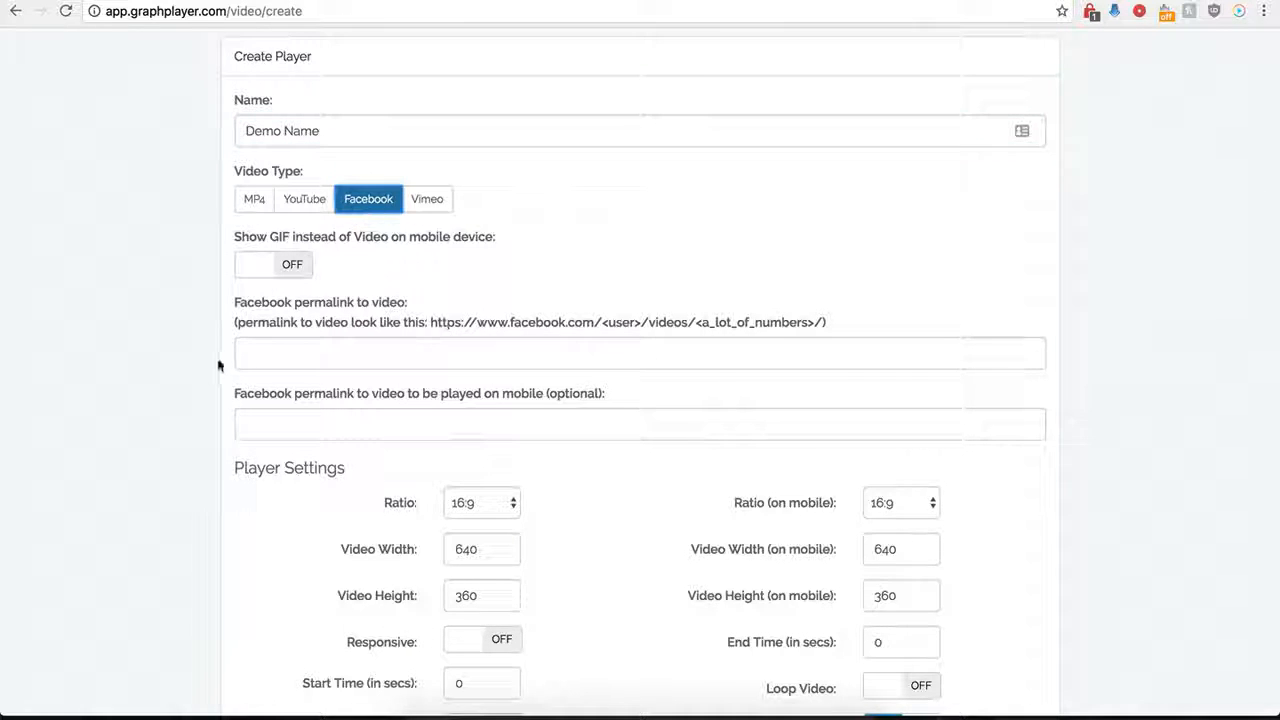
Fill in the Facebook permalink with the INSIDER dessert Creative Cakes video's URL, removing the ?type=2&theater ending.
{"action": "scroll", "coordinate": [250, 335], "scroll_direction": "down", "scroll_amount": 1}
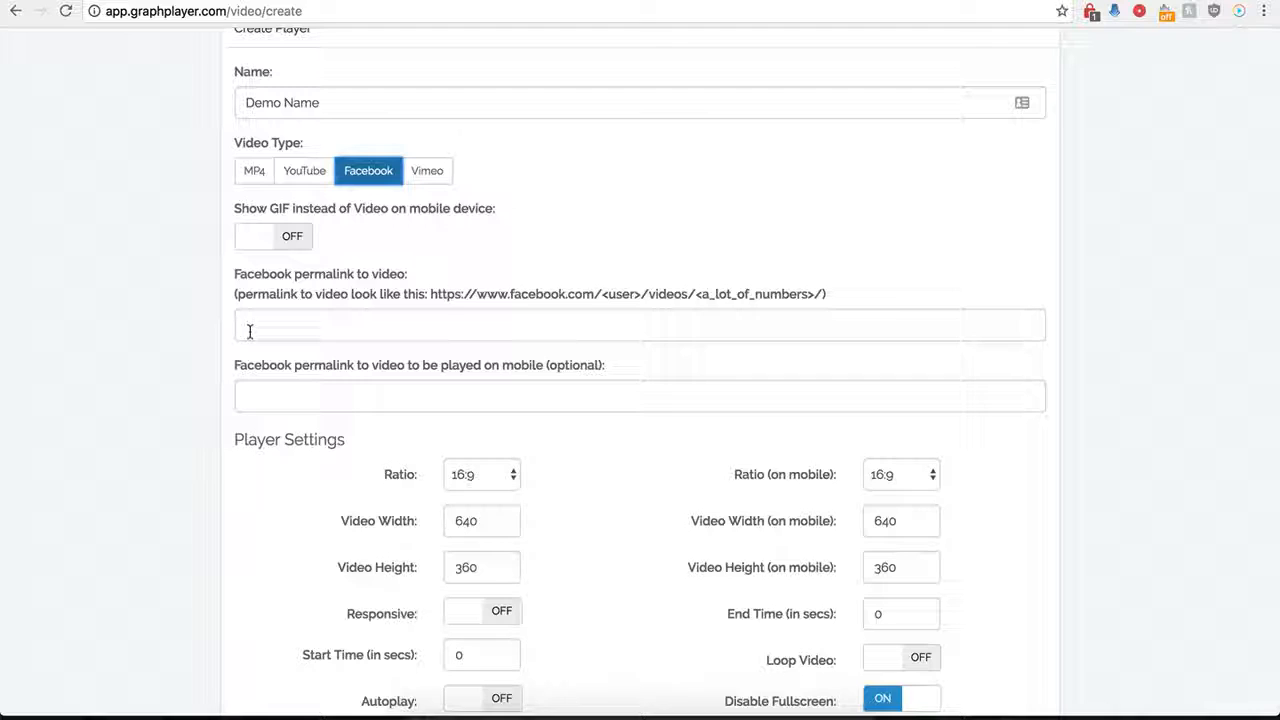
{"action": "left_click", "coordinate": [250, 331]}
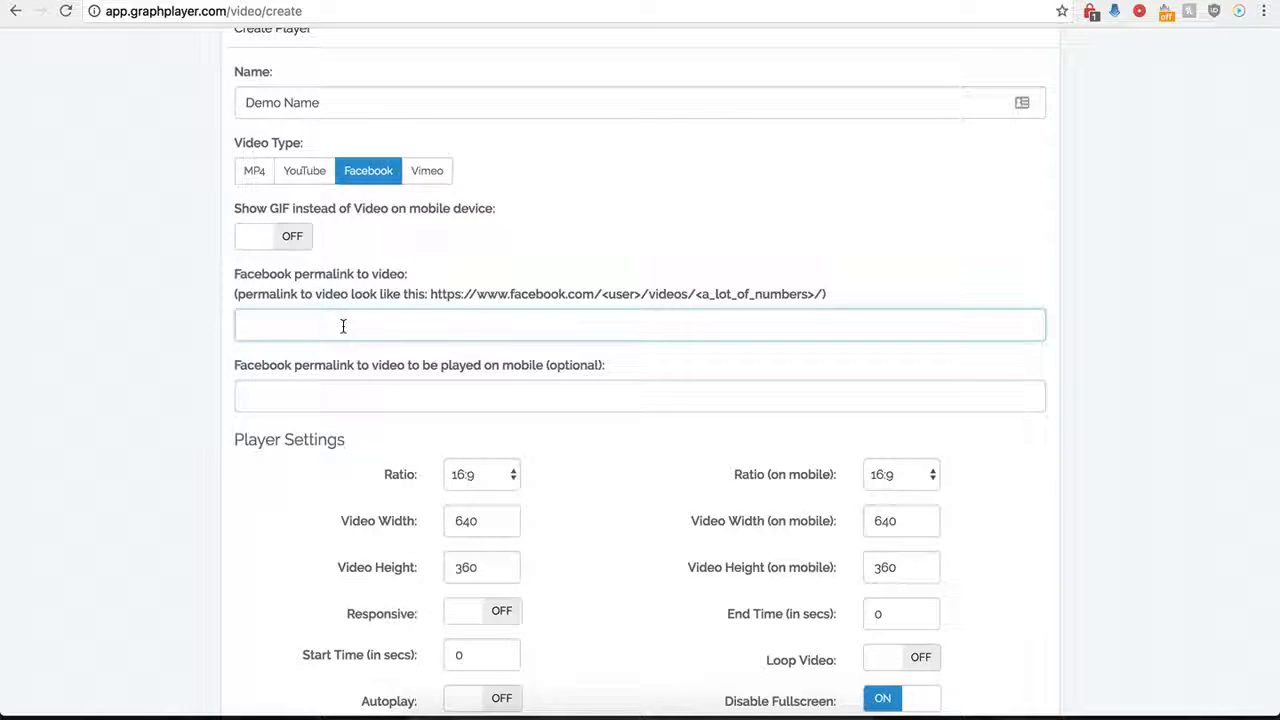
{"action": "left_click", "coordinate": [300, 1]}
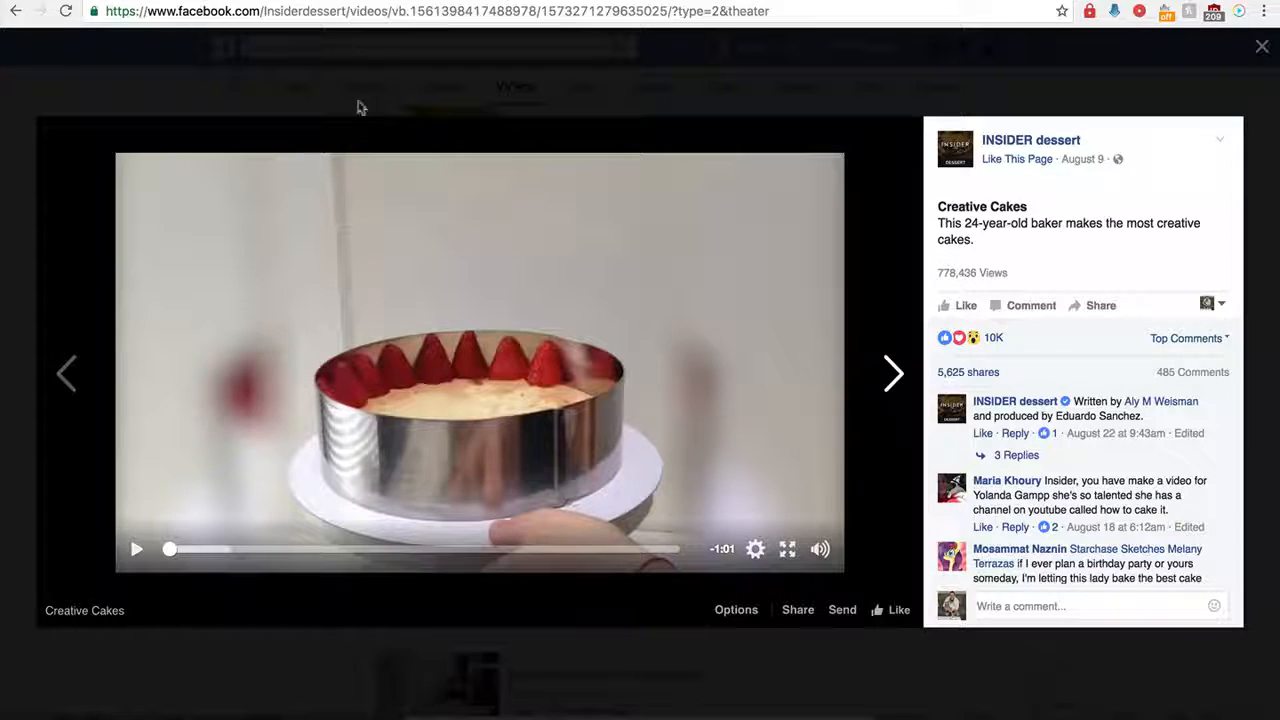
{"action": "left_click", "coordinate": [376, 12]}
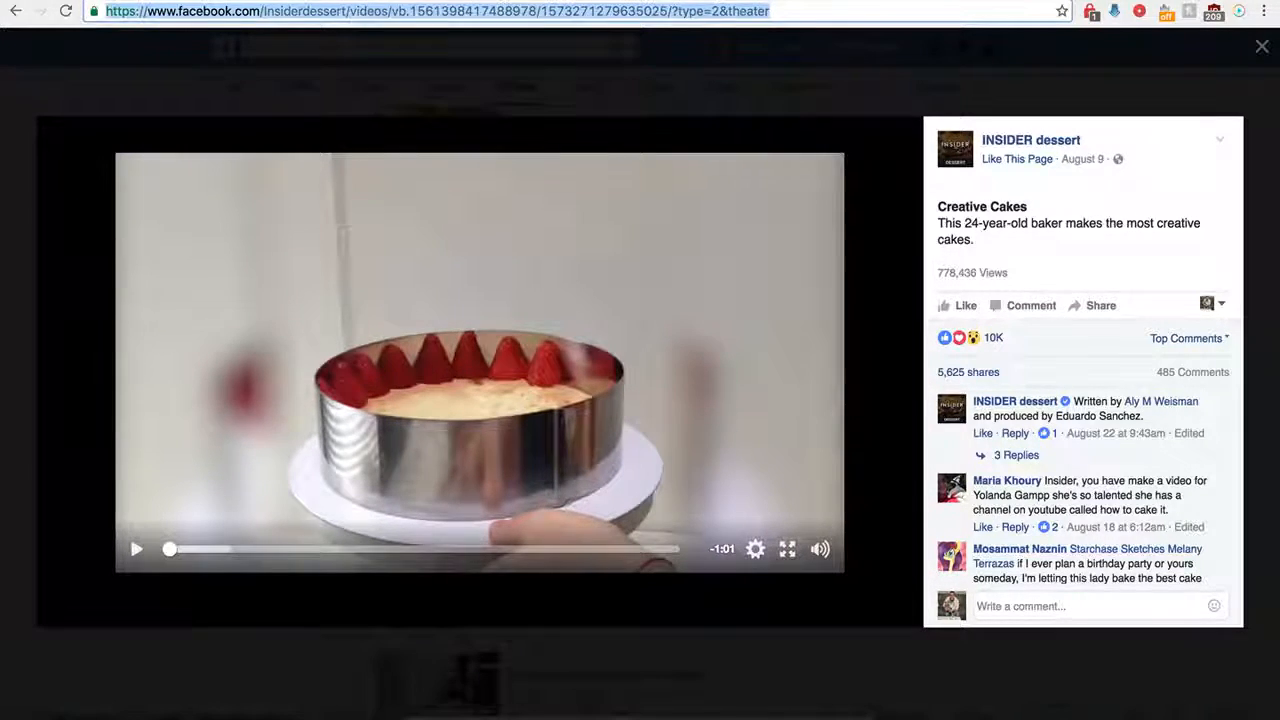
{"action": "left_click", "coordinate": [340, 1]}
{"action": "key", "text": "ctrl+v"}
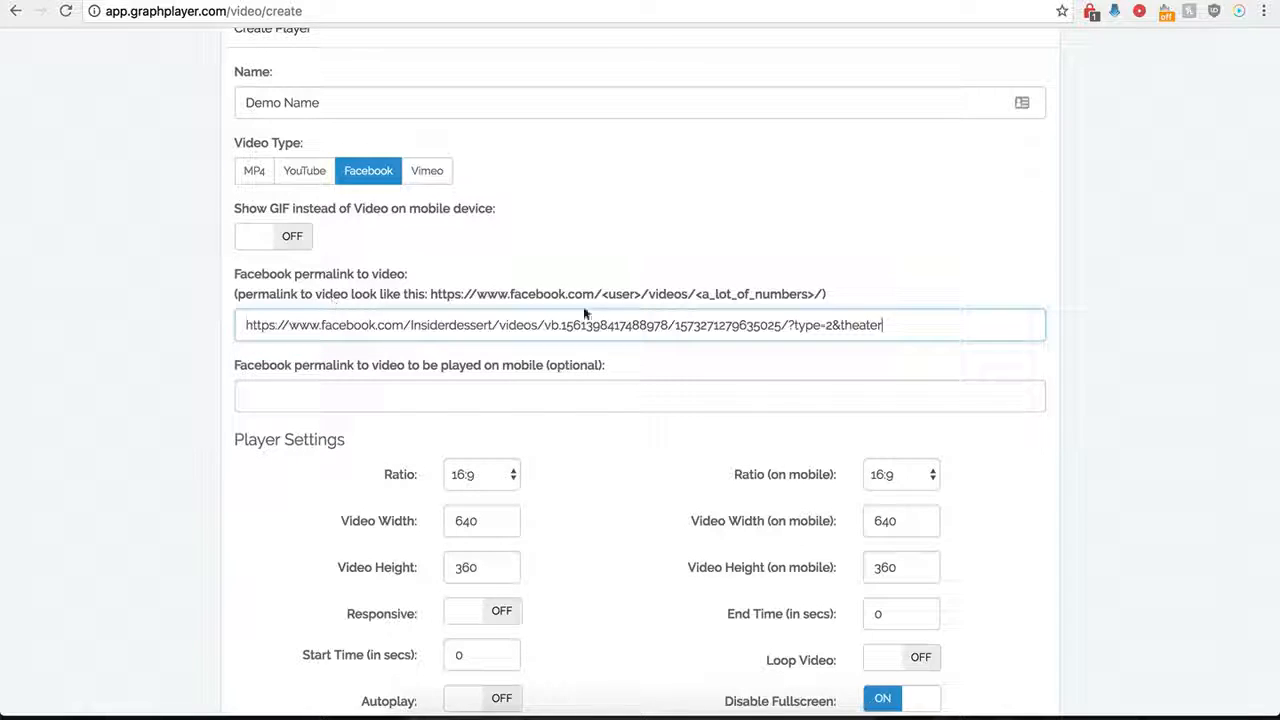
{"action": "left_click_drag", "start_coordinate": [907, 322], "coordinate": [793, 325]}
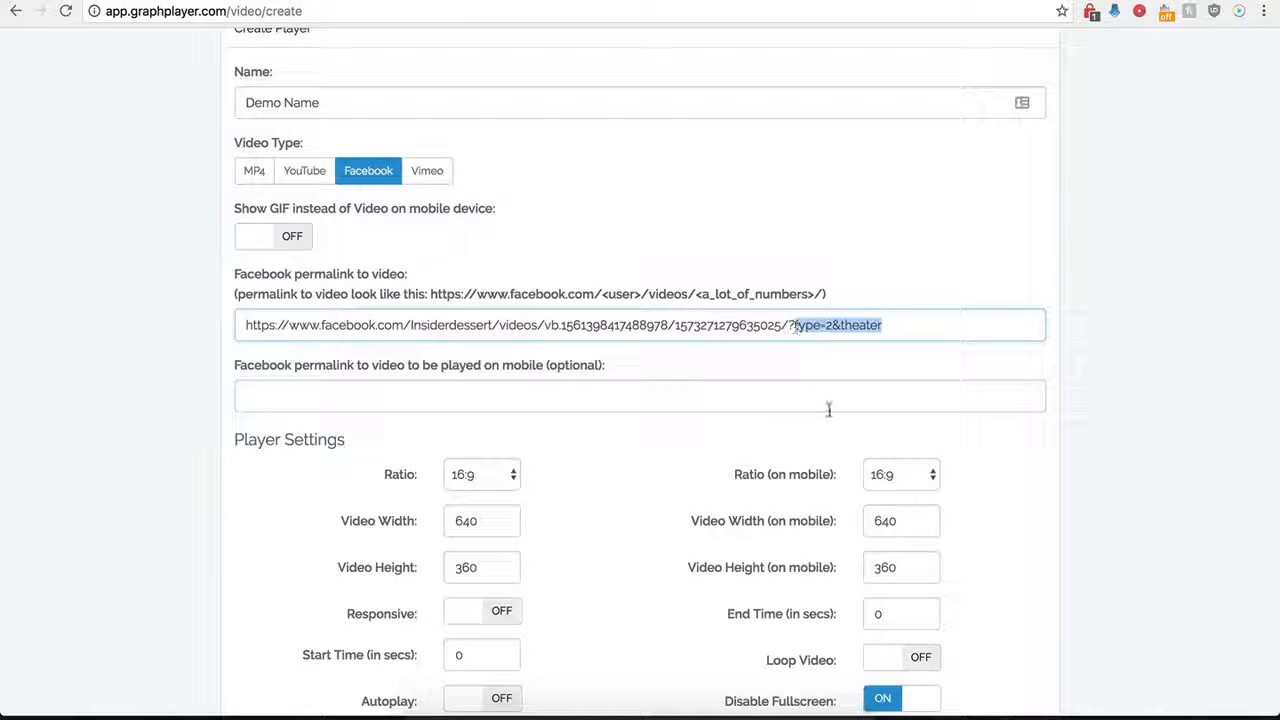
{"action": "key", "text": "BackSpace"}
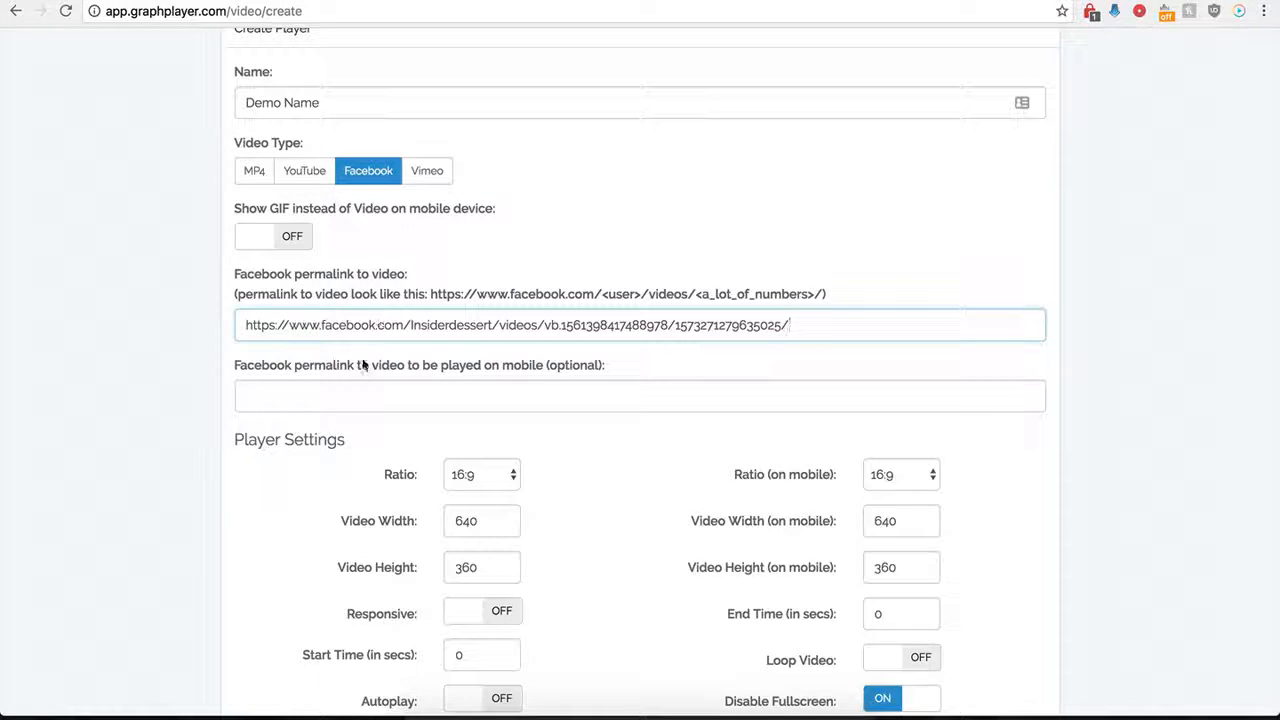
{"action": "left_click", "coordinate": [320, 400]}
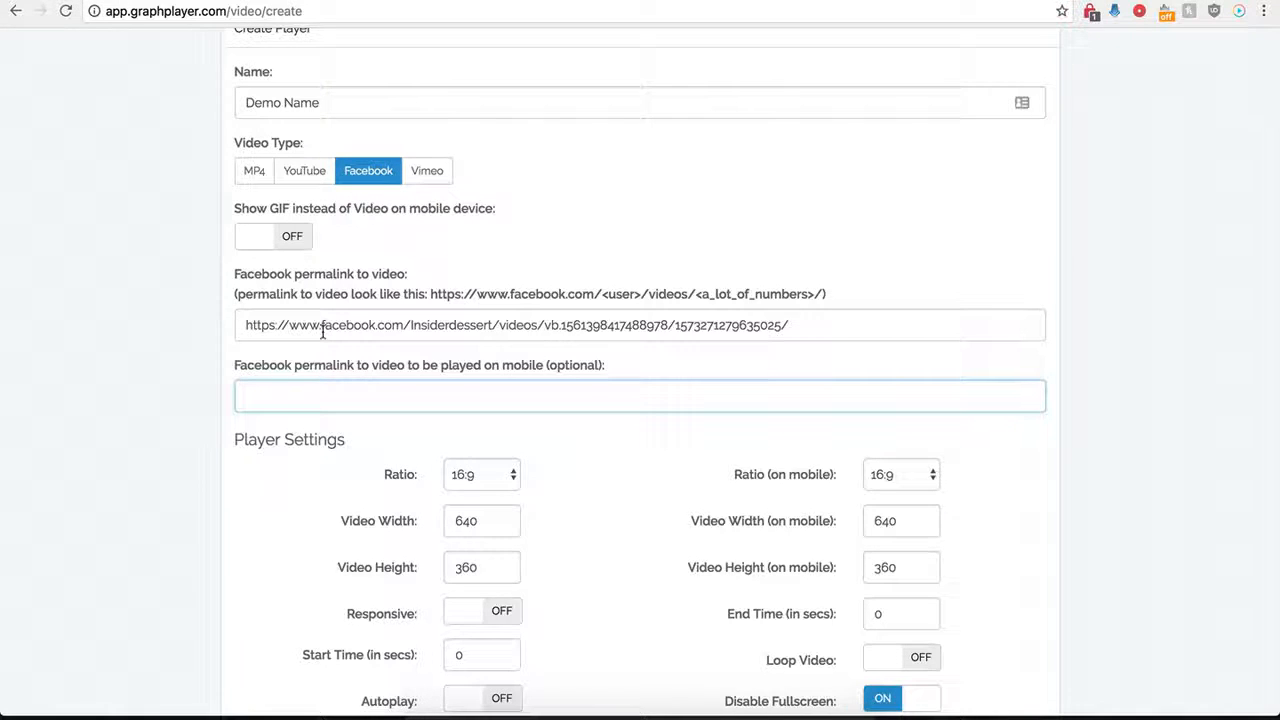
{"action": "left_click_drag", "start_coordinate": [361, 324], "coordinate": [556, 323]}
{"action": "left_click_drag", "start_coordinate": [276, 325], "coordinate": [567, 325]}
{"action": "left_click", "coordinate": [290, 397]}
Check the ratio choices for desktop and mobile, keeping 16:9 for both.
{"action": "scroll", "coordinate": [266, 491], "scroll_direction": "down", "scroll_amount": 3}
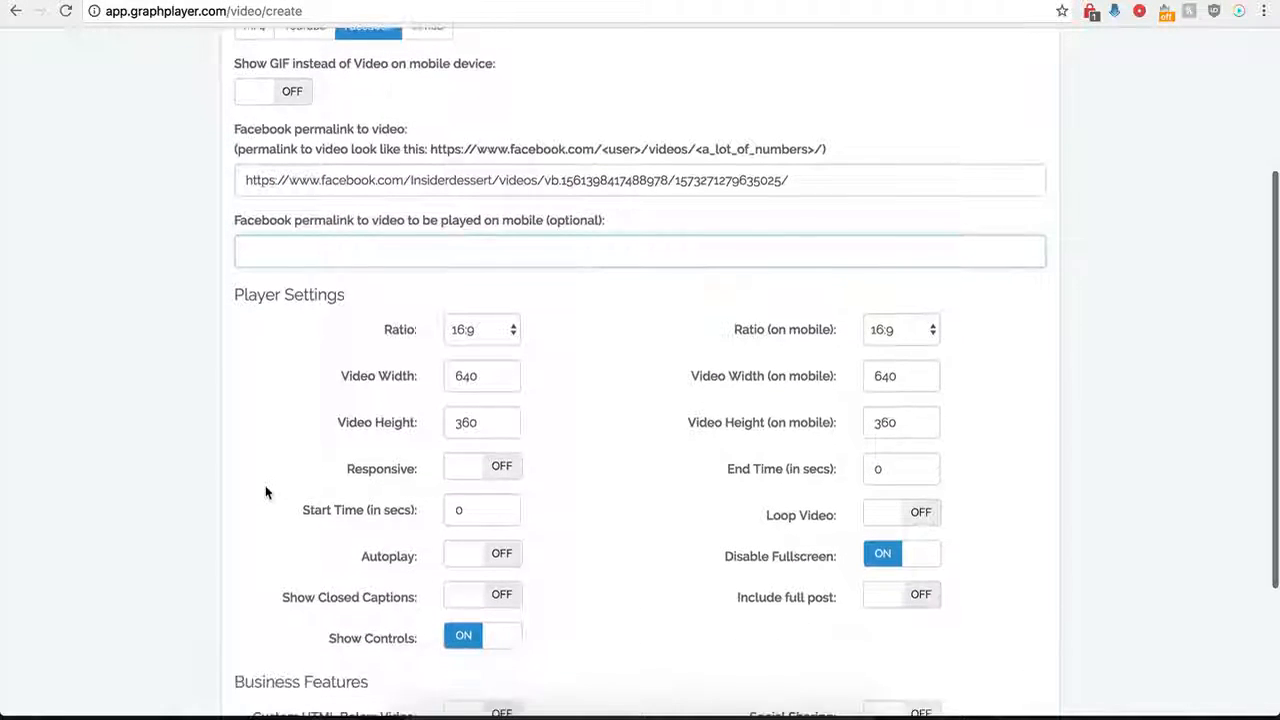
{"action": "scroll", "coordinate": [265, 485], "scroll_direction": "down", "scroll_amount": 2}
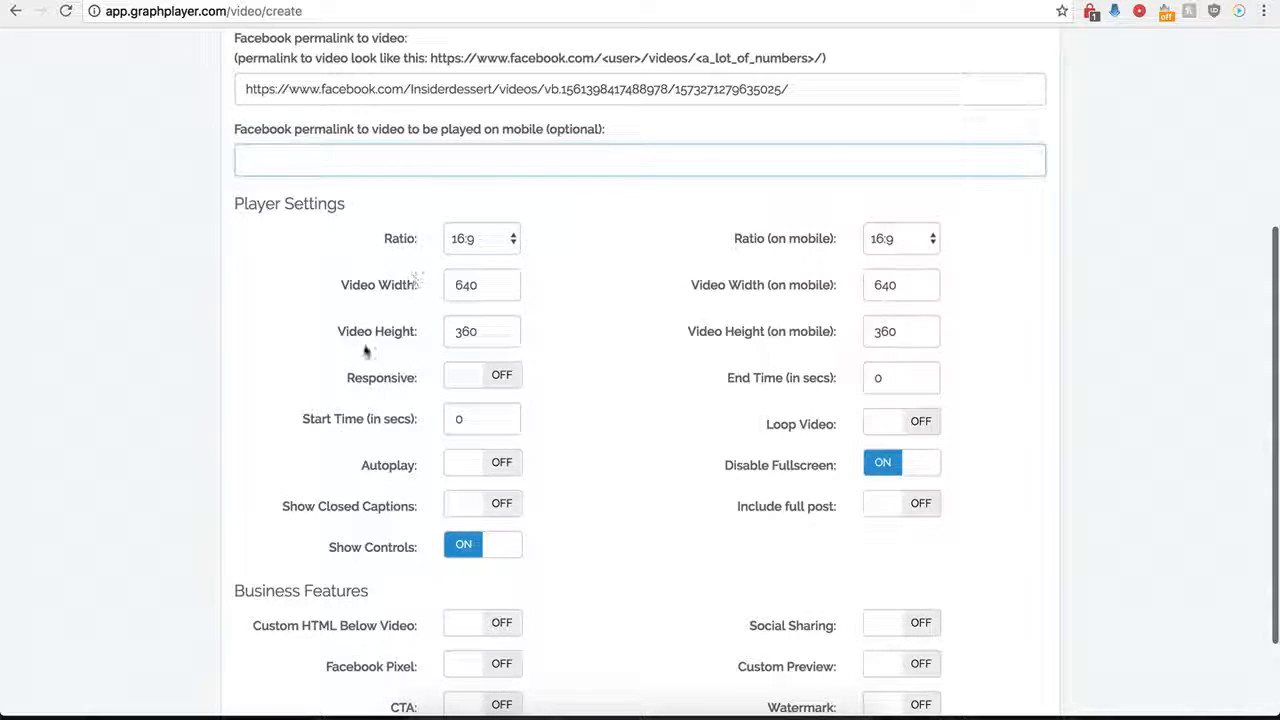
{"action": "left_click", "coordinate": [504, 241]}
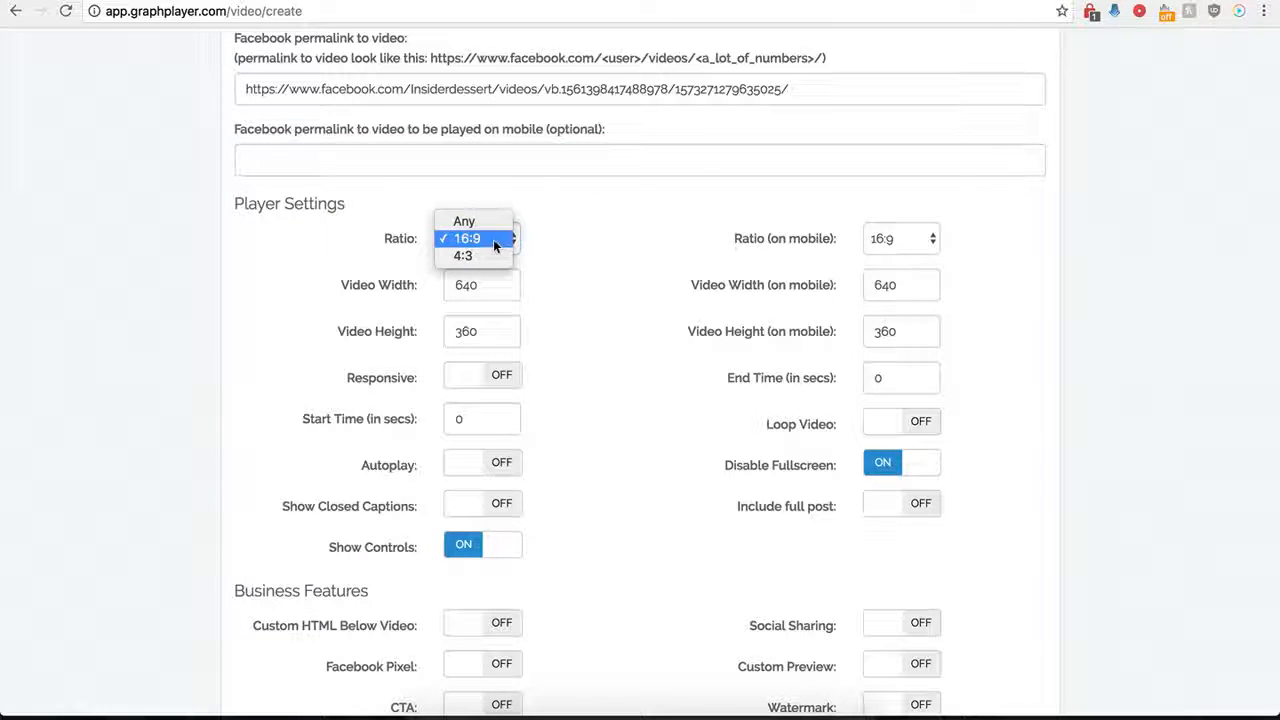
{"action": "left_click", "coordinate": [474, 242]}
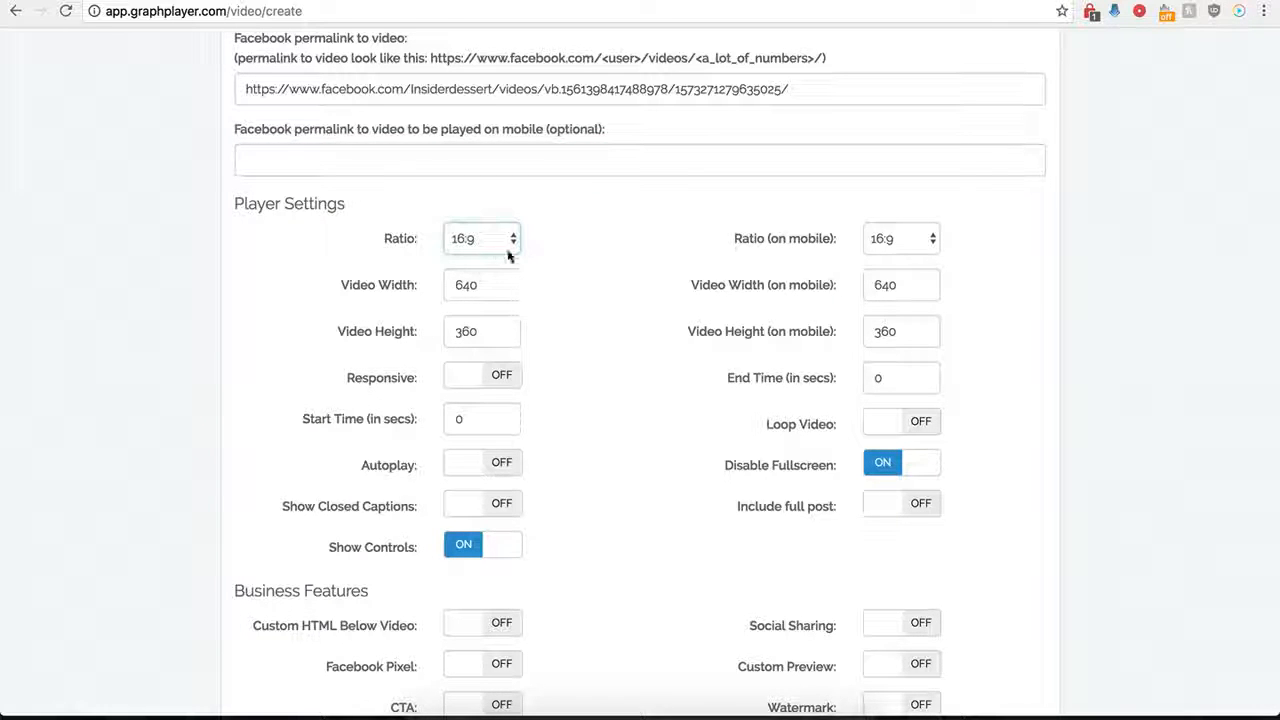
{"action": "left_click", "coordinate": [911, 246]}
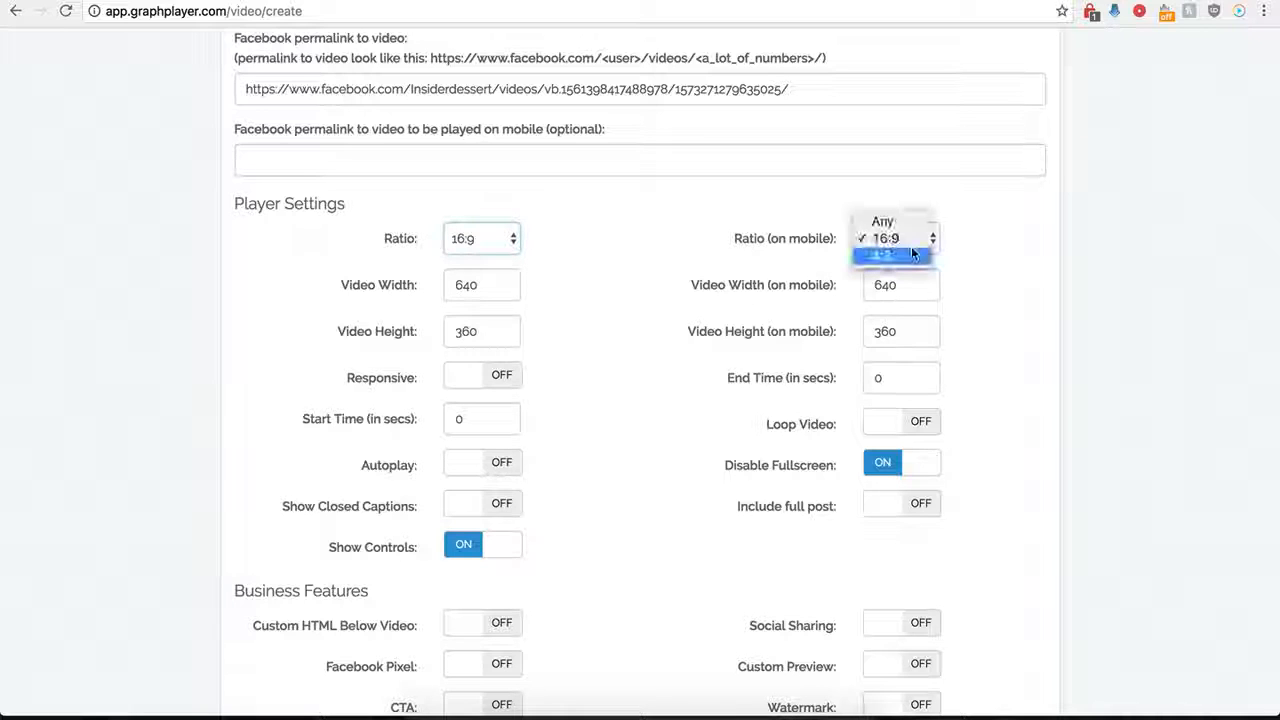
{"action": "left_click", "coordinate": [727, 238]}
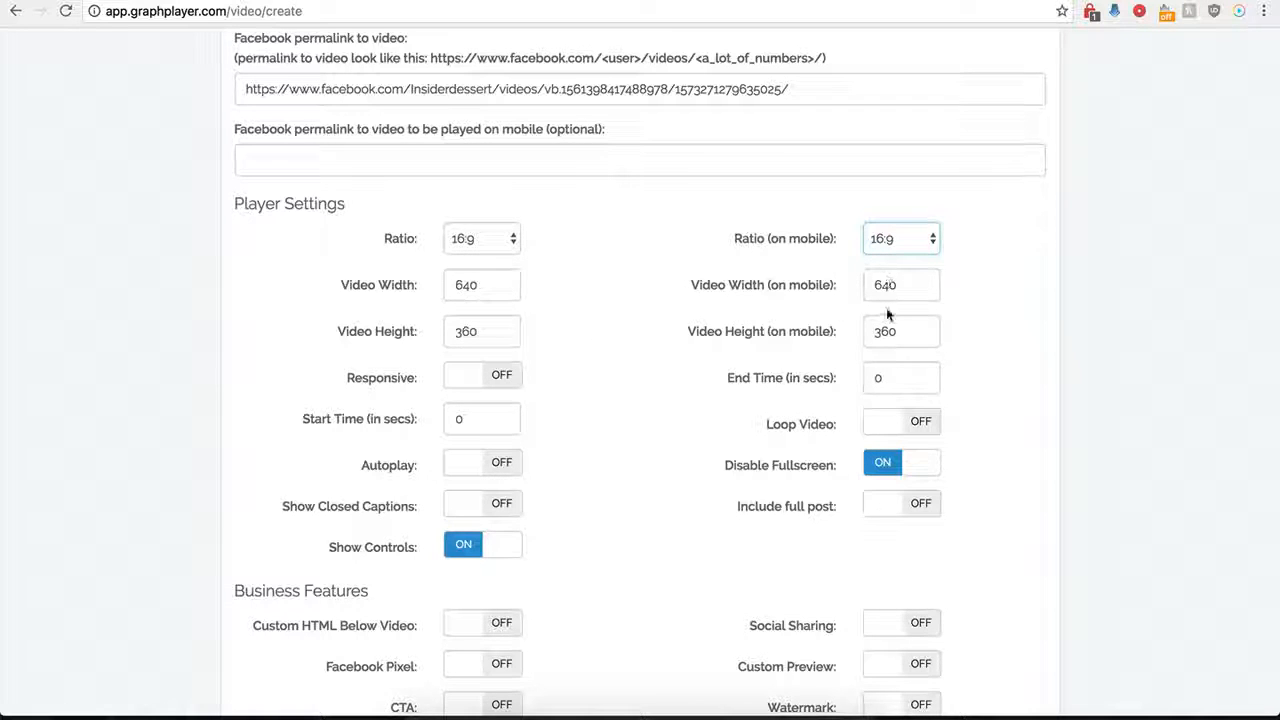
Switch the Responsive setting on to view its aspect and scale options, and switch it off again.
{"action": "left_click", "coordinate": [494, 378]}
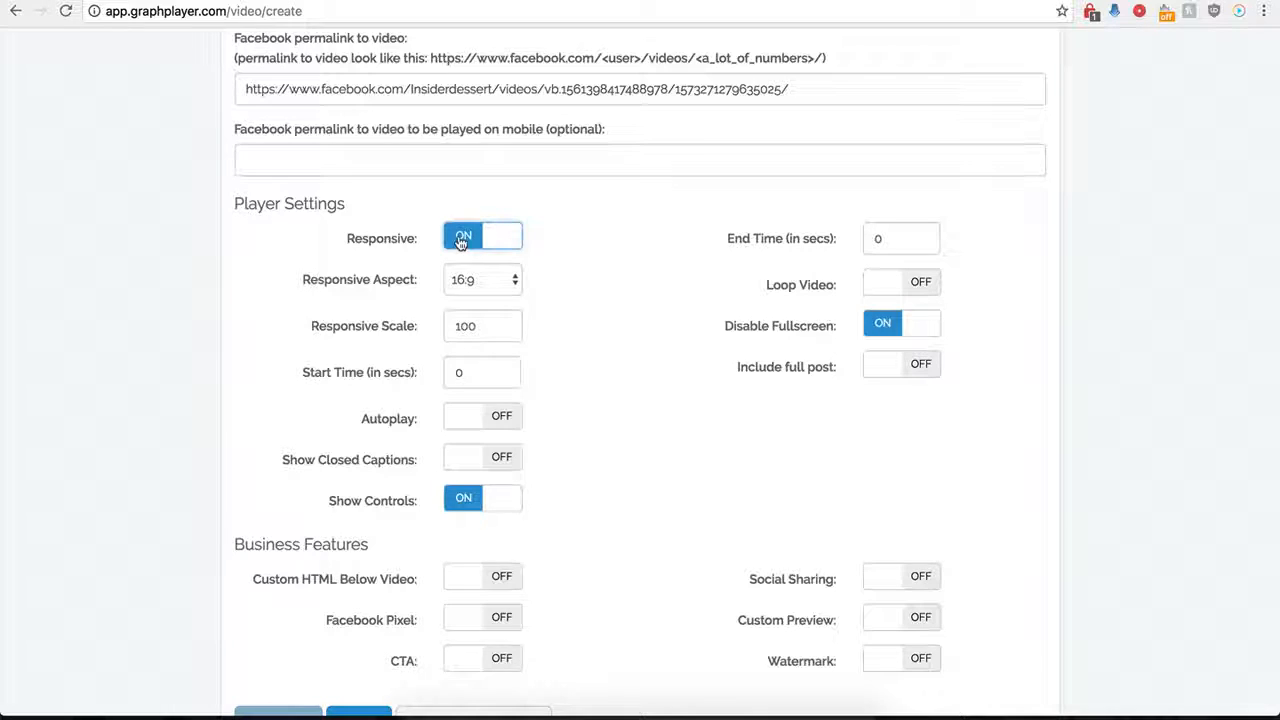
{"action": "left_click", "coordinate": [460, 242]}
{"action": "left_click", "coordinate": [496, 375]}
{"action": "left_click", "coordinate": [465, 240]}
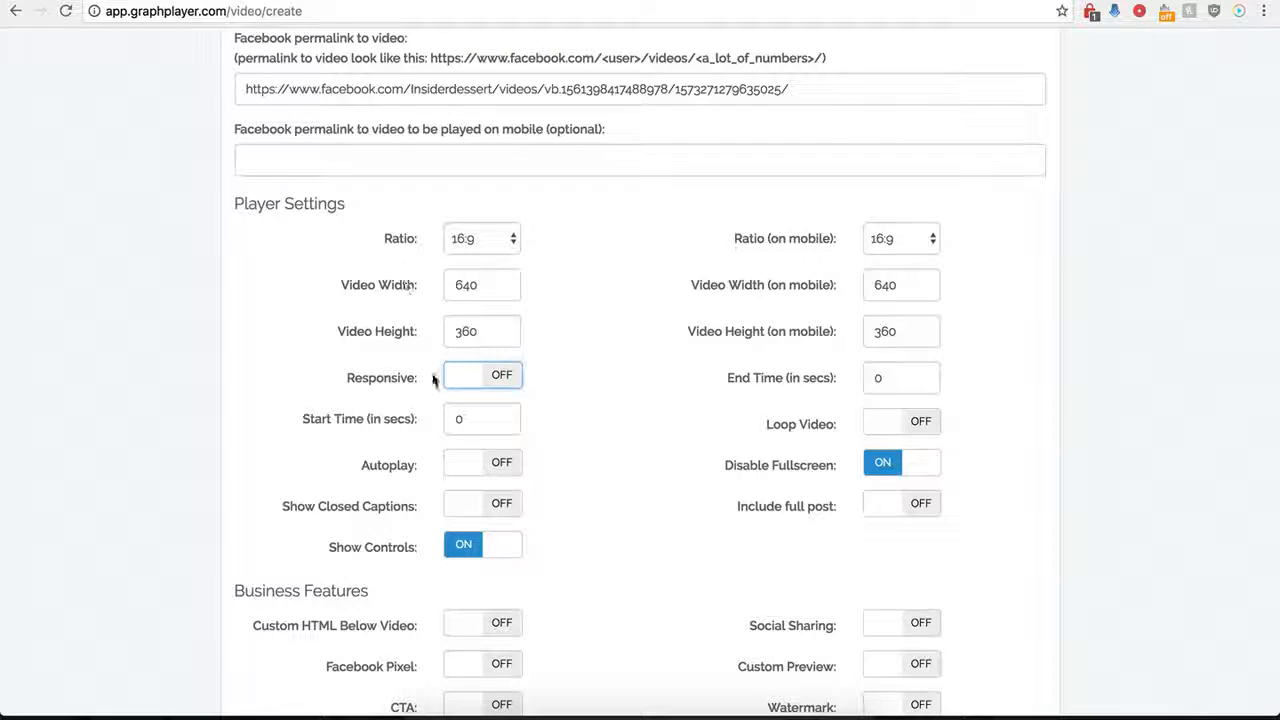
Set the video's start time to 1 second and its end time to 30 seconds.
{"action": "double_click", "coordinate": [464, 423]}
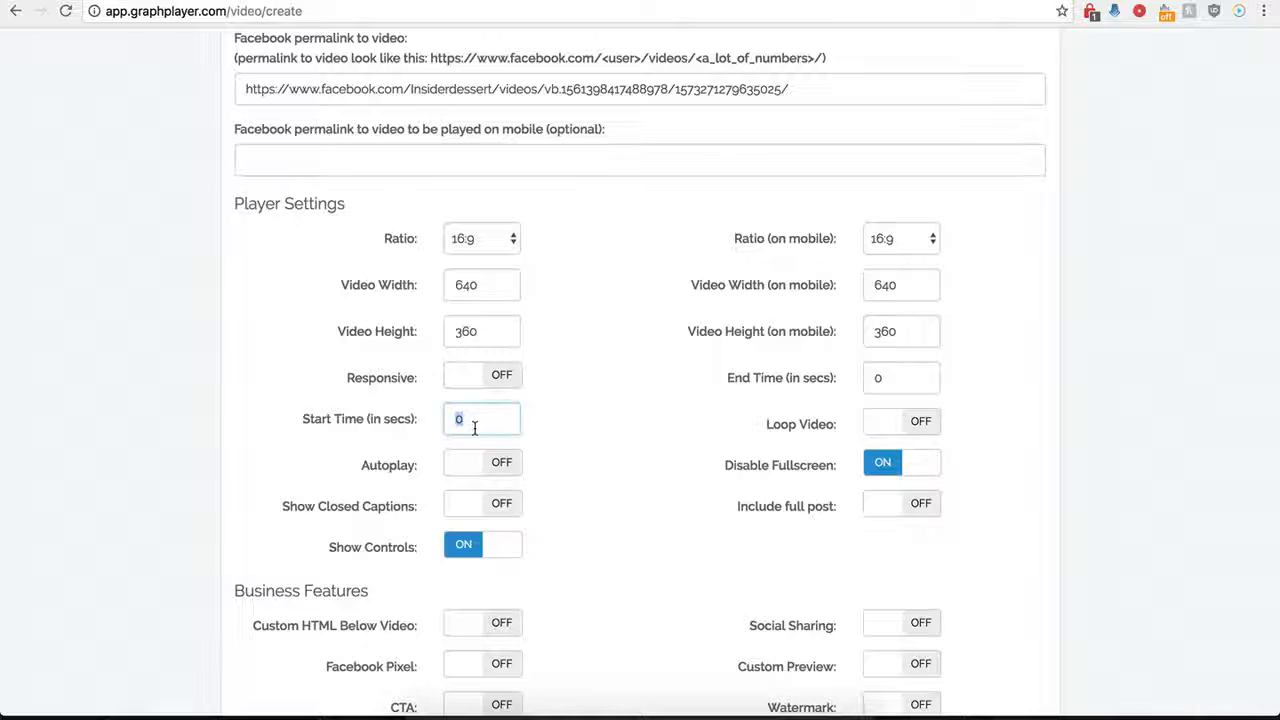
{"action": "type", "text": "1"}
{"action": "double_click", "coordinate": [880, 378]}
{"action": "type", "text": "30"}
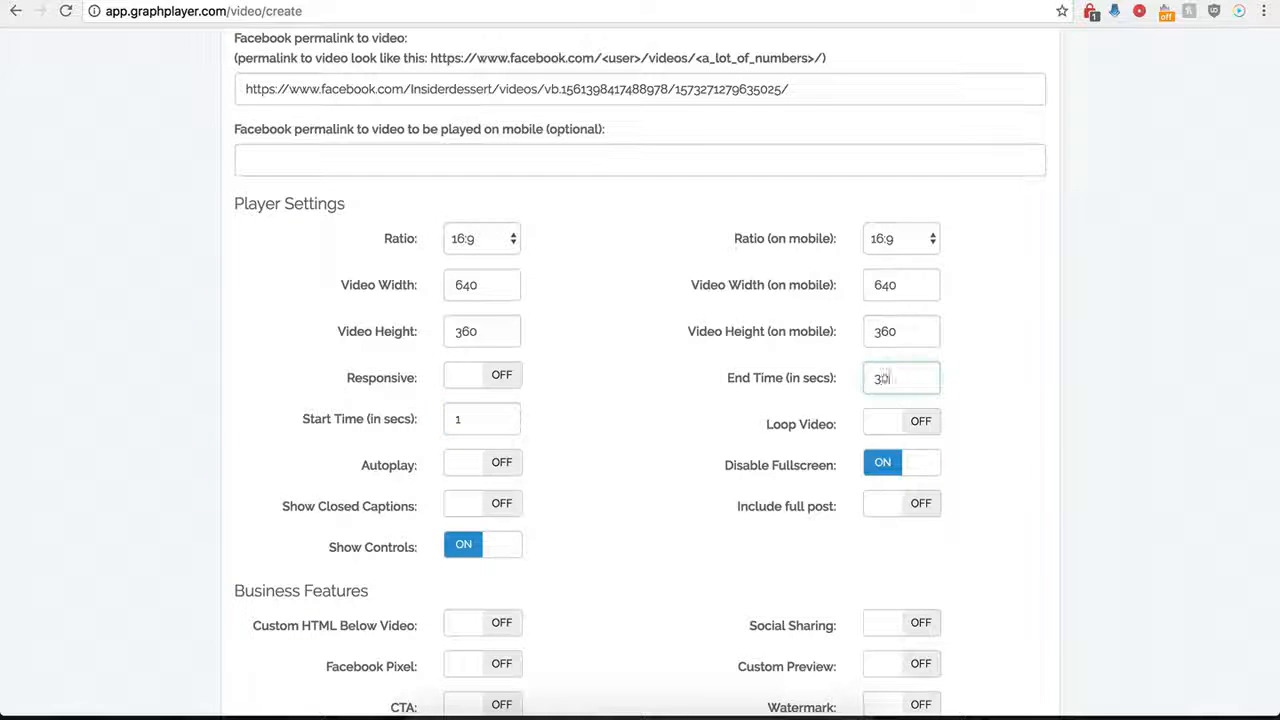
{"action": "left_click", "coordinate": [632, 407]}
{"action": "scroll", "coordinate": [660, 434], "scroll_direction": "up", "scroll_amount": 1}
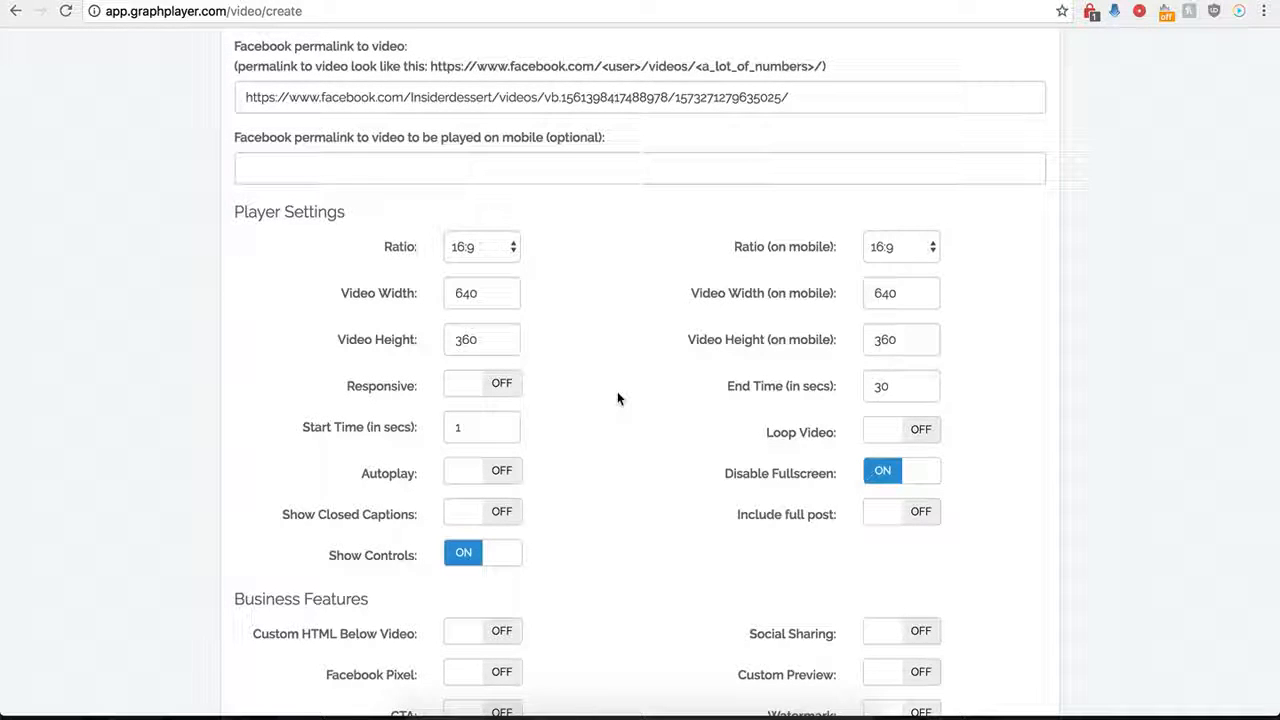
Enable the Include full post option and disable it again.
{"action": "left_click", "coordinate": [913, 528]}
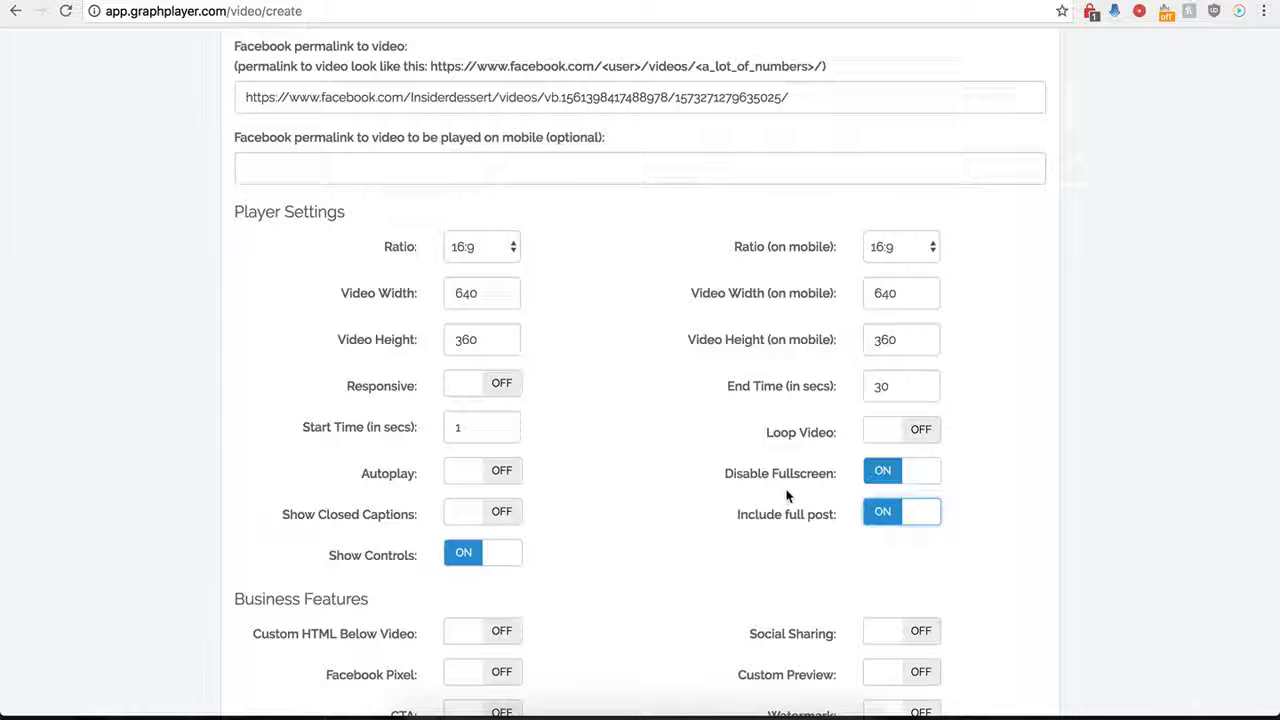
{"action": "left_click", "coordinate": [882, 527]}
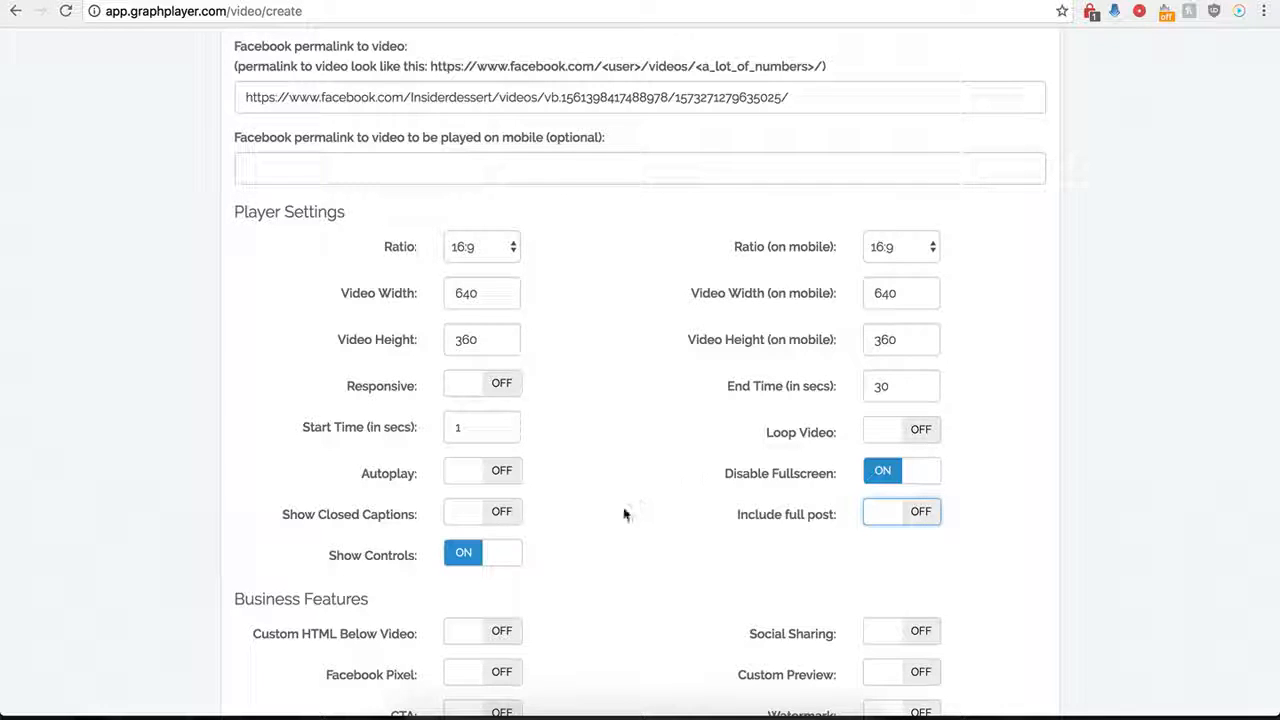
Save the player and copy its generated secure script code.
{"action": "scroll", "coordinate": [623, 510], "scroll_direction": "down", "scroll_amount": 2}
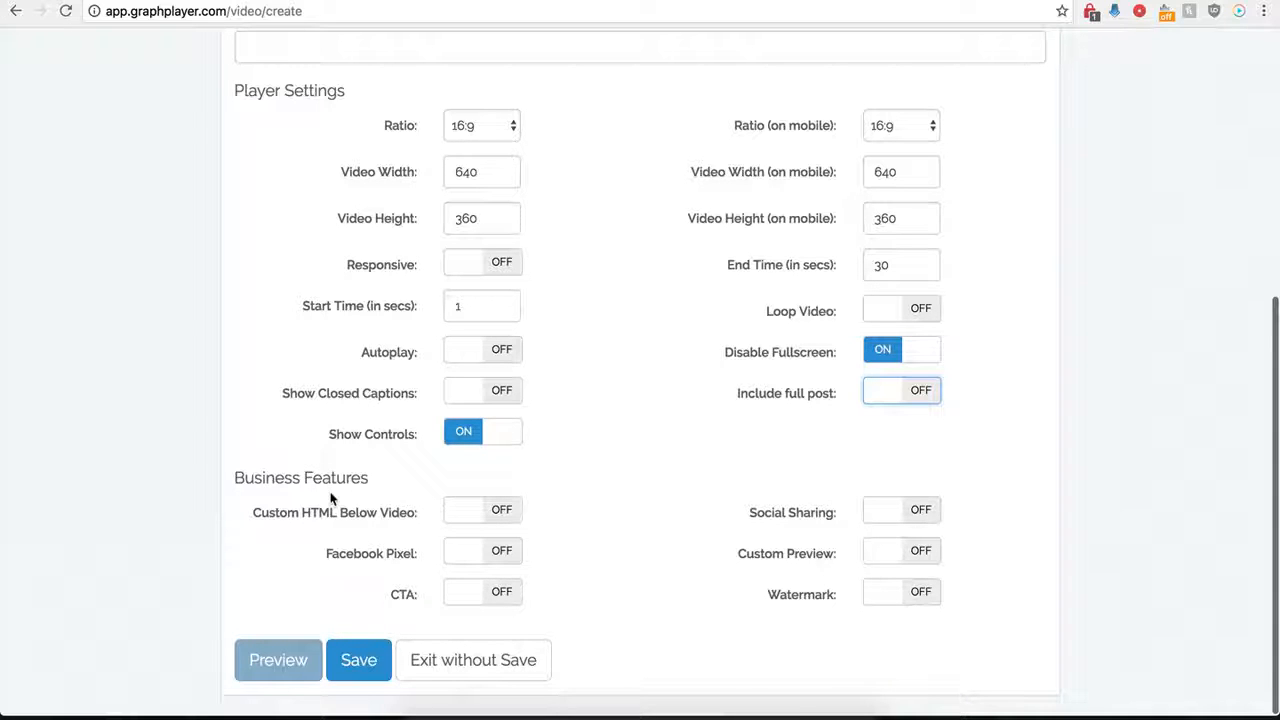
{"action": "left_click", "coordinate": [358, 660]}
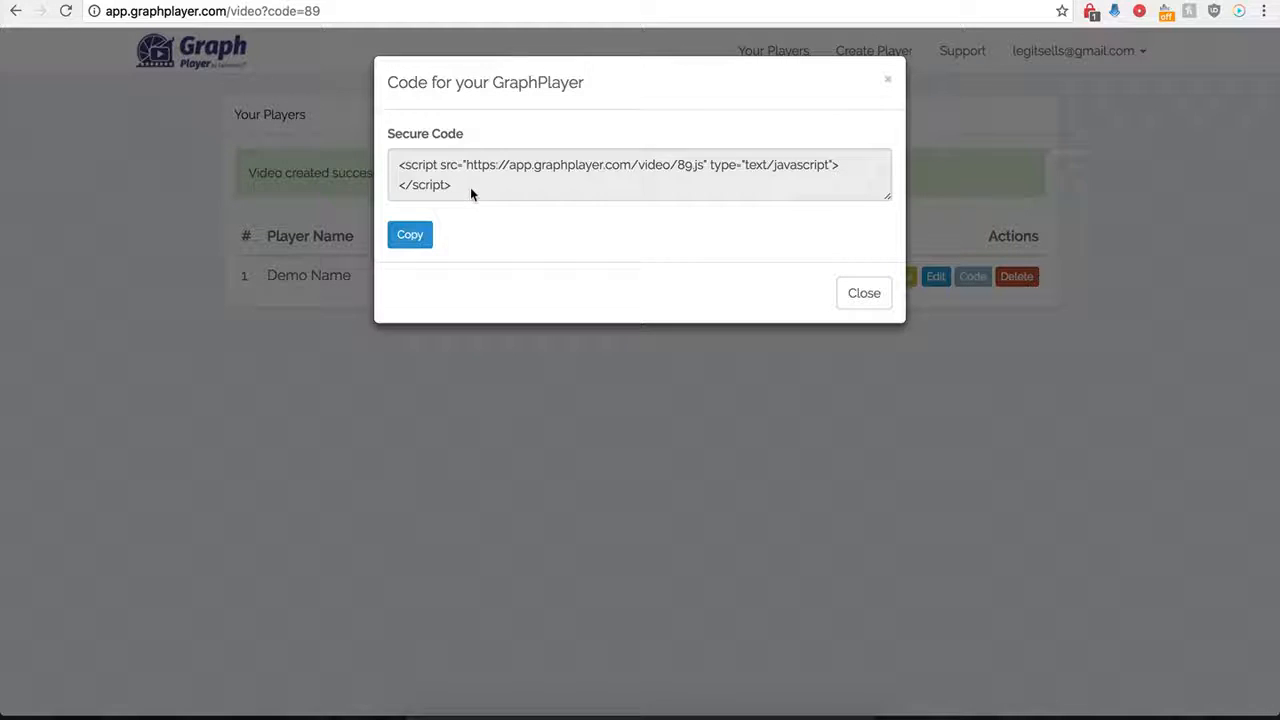
{"action": "left_click_drag", "start_coordinate": [471, 190], "coordinate": [395, 167]}
{"action": "key", "text": "ctrl+c"}
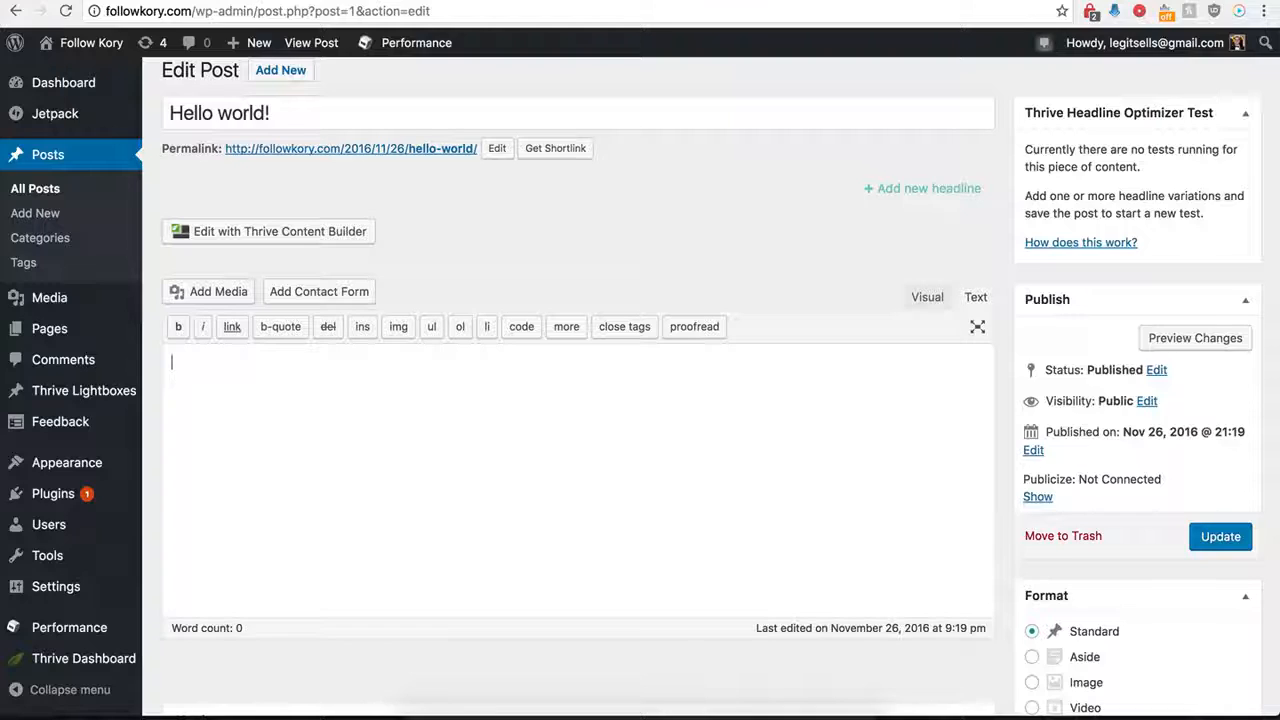
Paste the player's script code into the body of the Hello world! post in WordPress and update the post.
{"action": "left_click", "coordinate": [325, 431]}
{"action": "key", "text": "ctrl+v"}
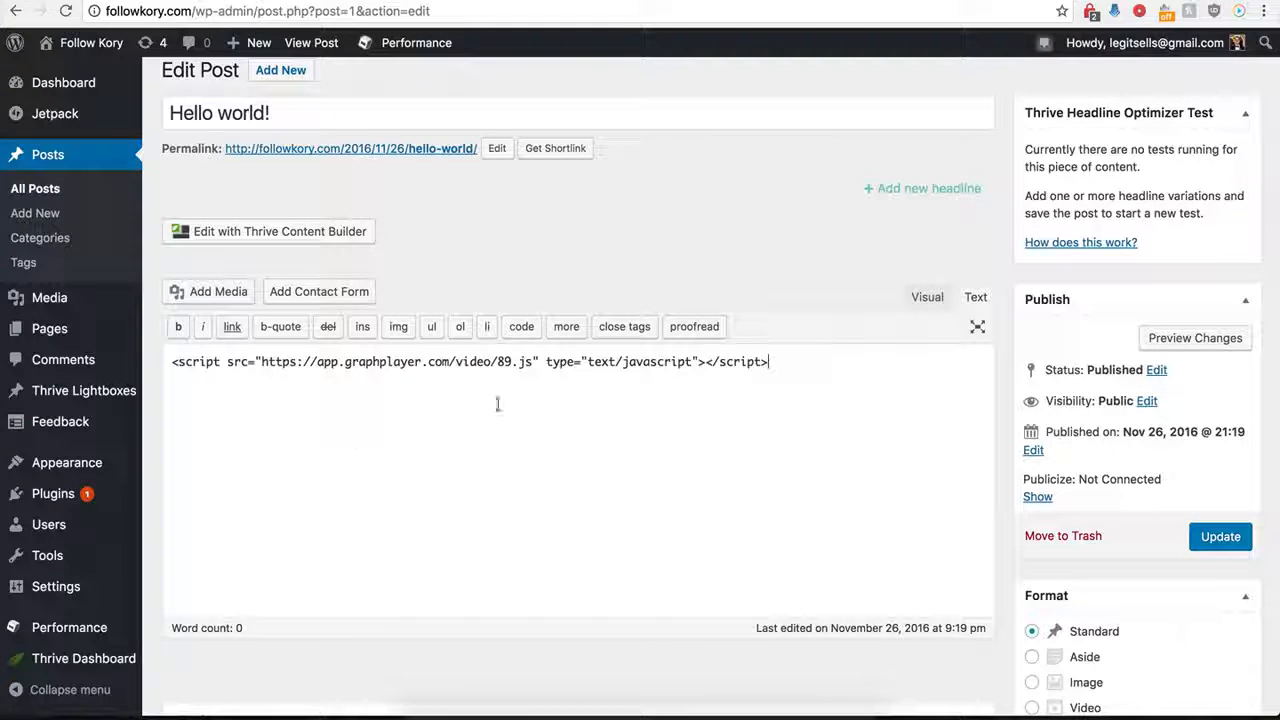
{"action": "left_click", "coordinate": [1228, 537]}
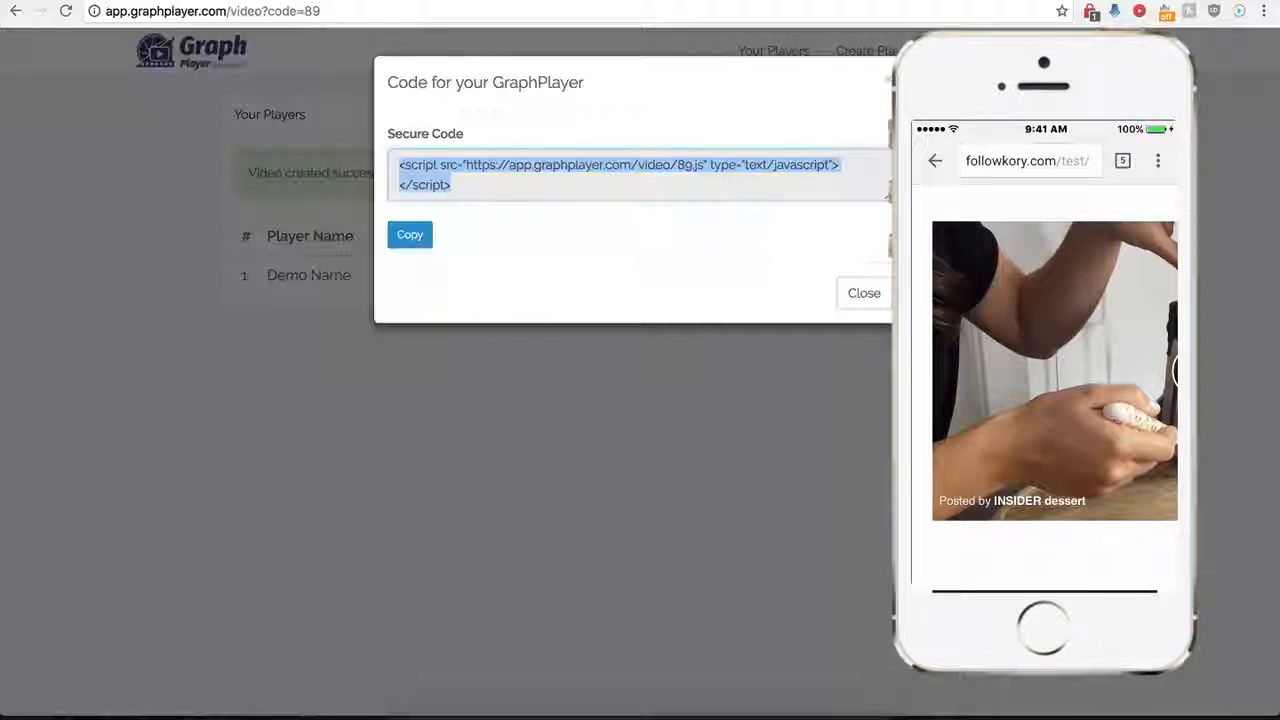
Close the GraphPlayer code window, open the Demo Name player for editing, and enable showing a GIF instead of video on mobile.
{"action": "left_click", "coordinate": [852, 304]}
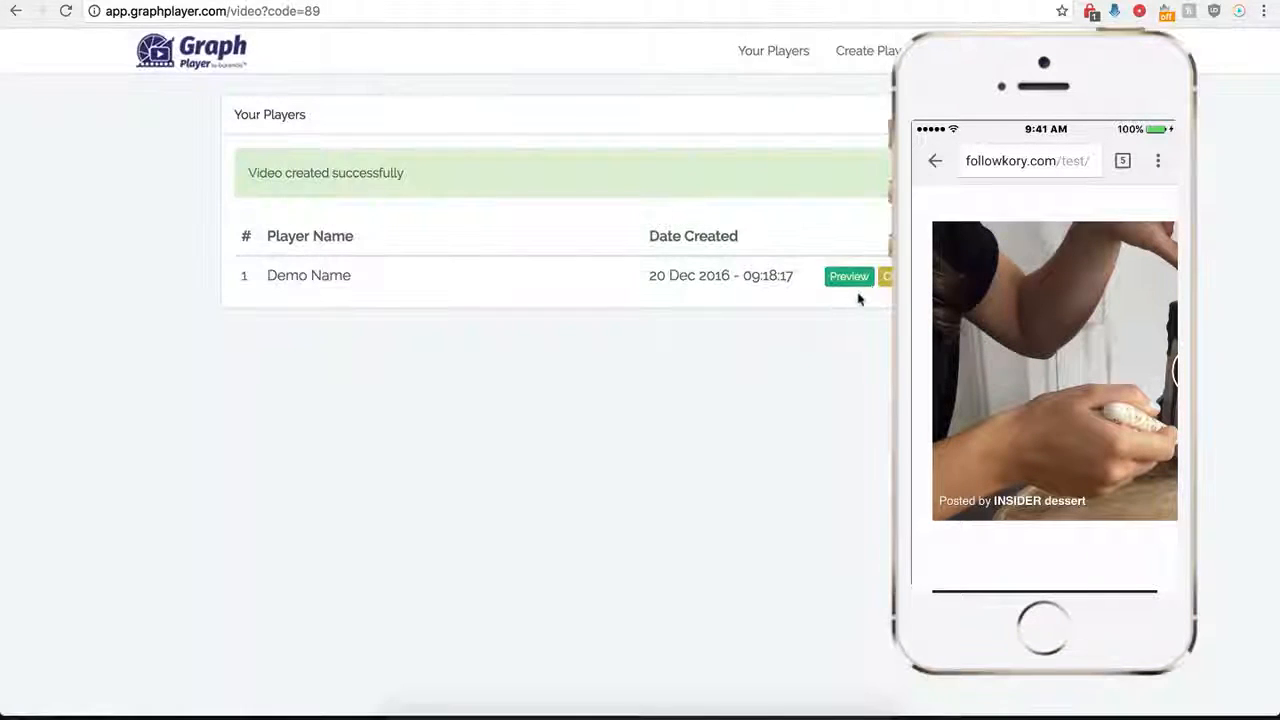
{"action": "left_click", "coordinate": [885, 276]}
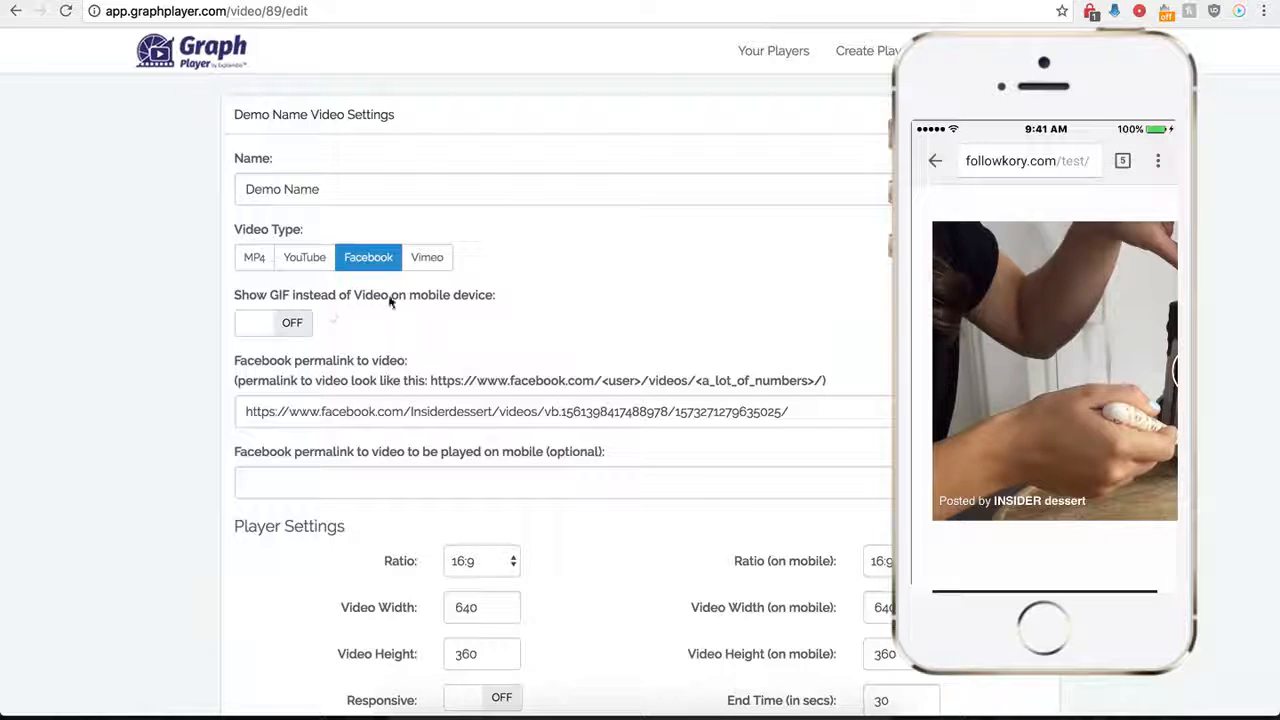
{"action": "left_click", "coordinate": [298, 323]}
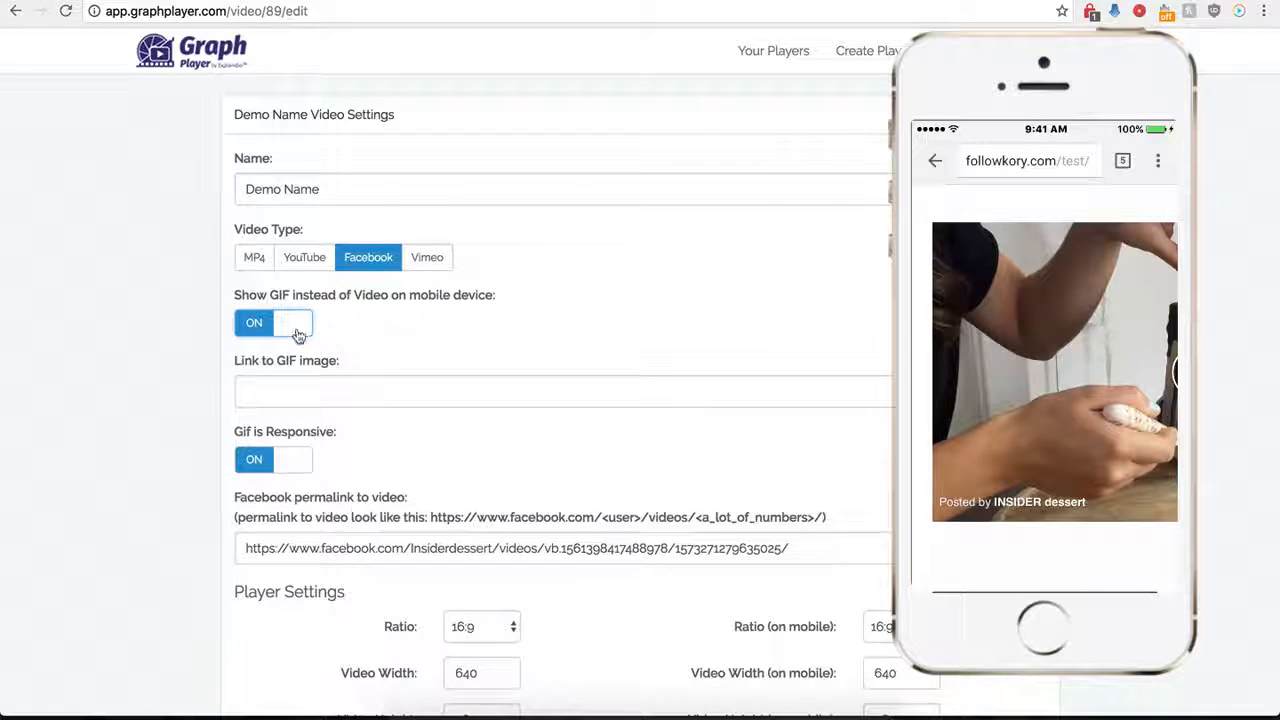
Switch to the cake GIF's GIPHY page and copy the link to the GIF.
{"action": "left_click", "coordinate": [299, 390]}
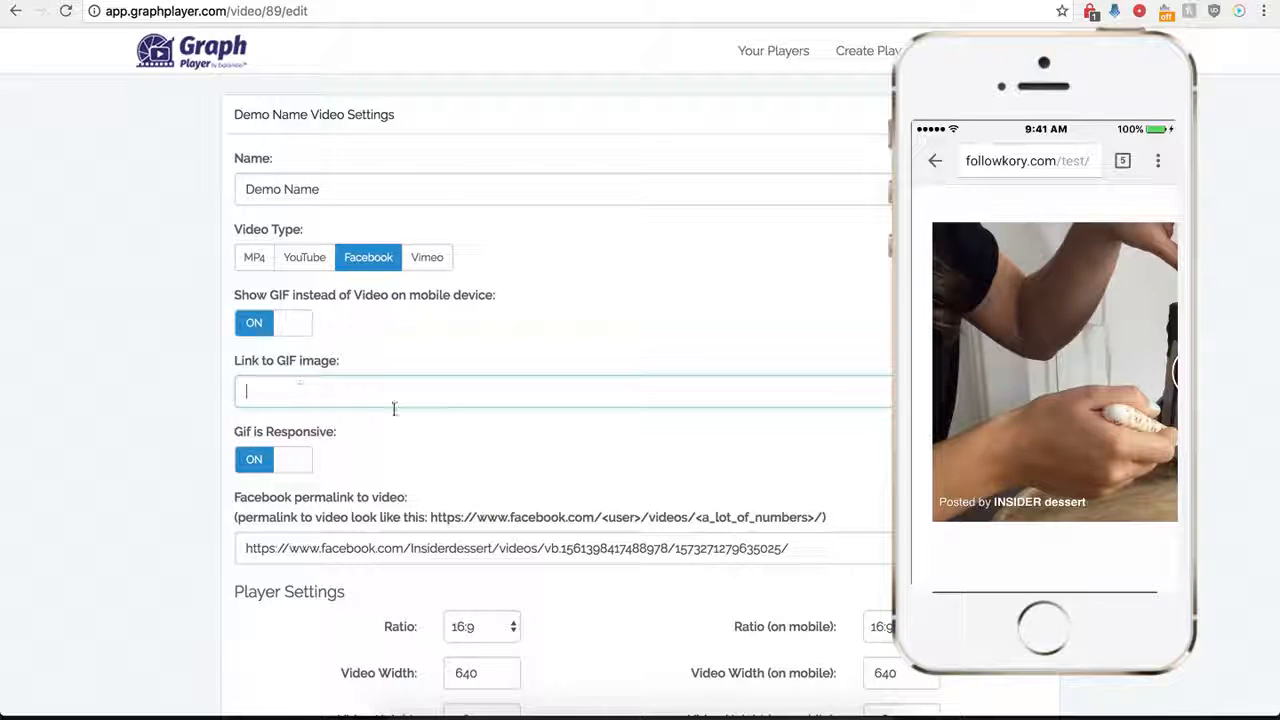
{"action": "left_click", "coordinate": [810, 2]}
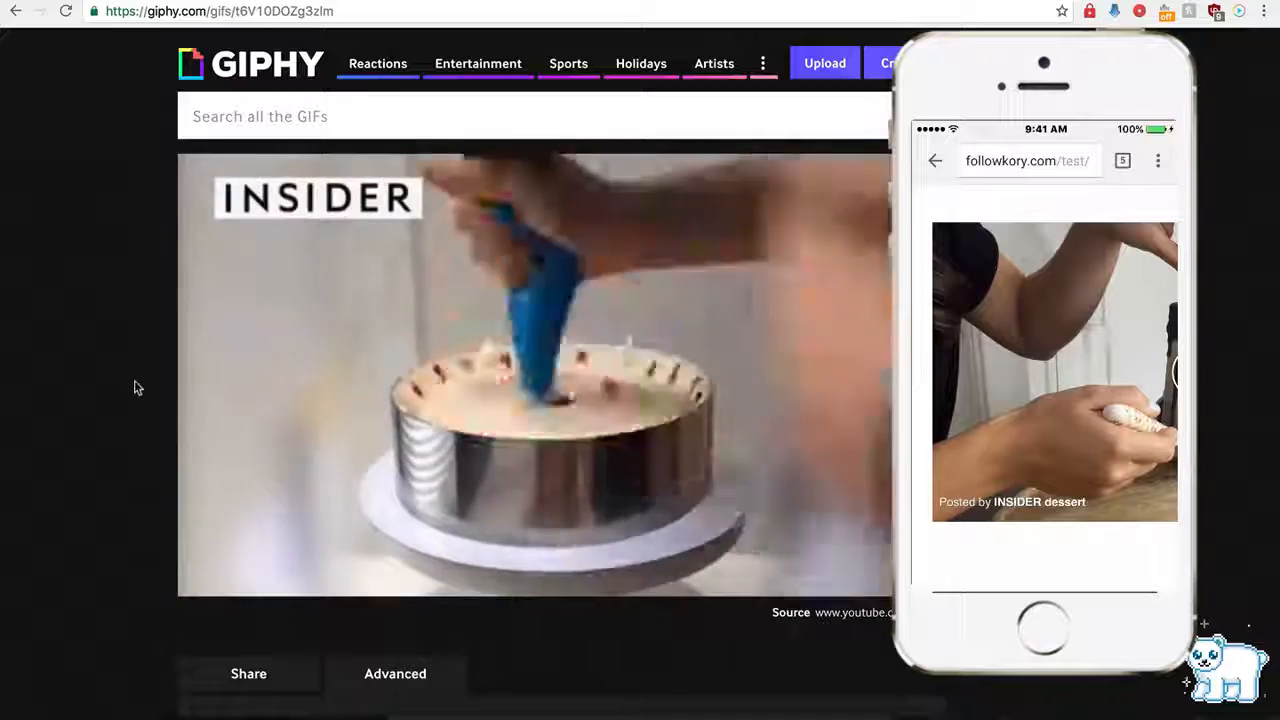
{"action": "scroll", "coordinate": [135, 410], "scroll_direction": "down", "scroll_amount": 1}
{"action": "scroll", "coordinate": [135, 410], "scroll_direction": "down", "scroll_amount": 1}
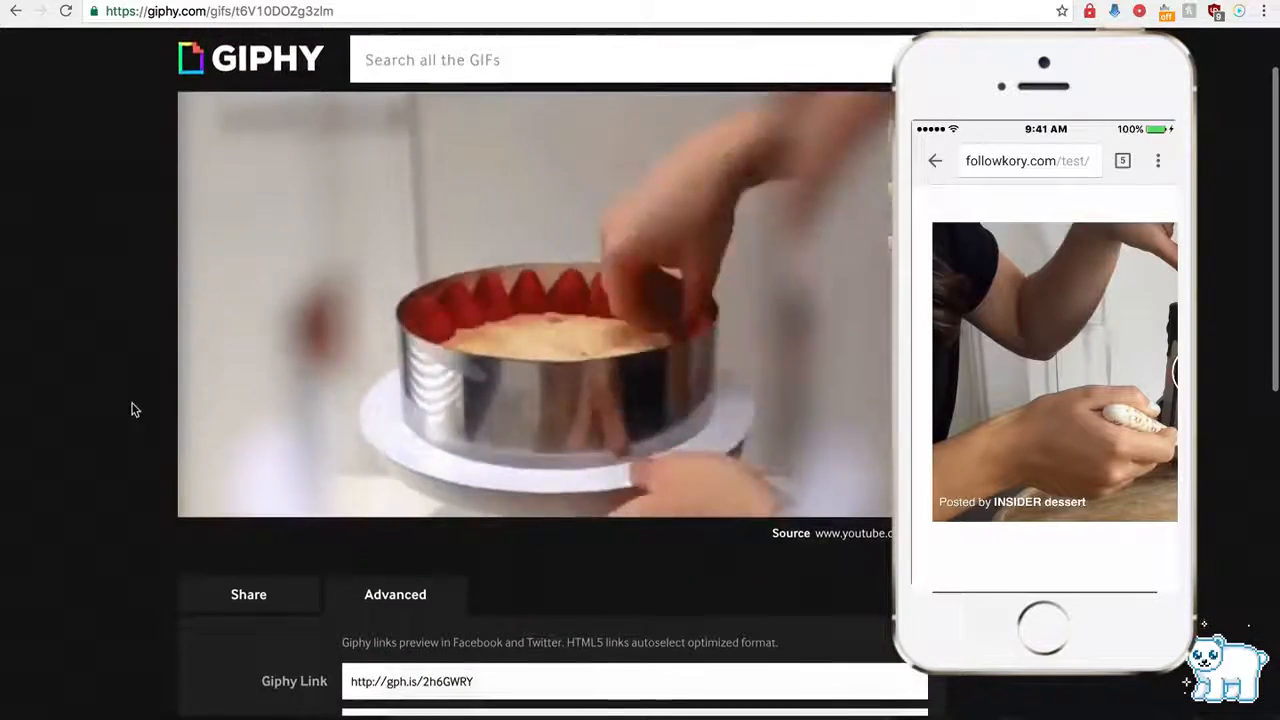
{"action": "scroll", "coordinate": [295, 415], "scroll_direction": "down", "scroll_amount": 5}
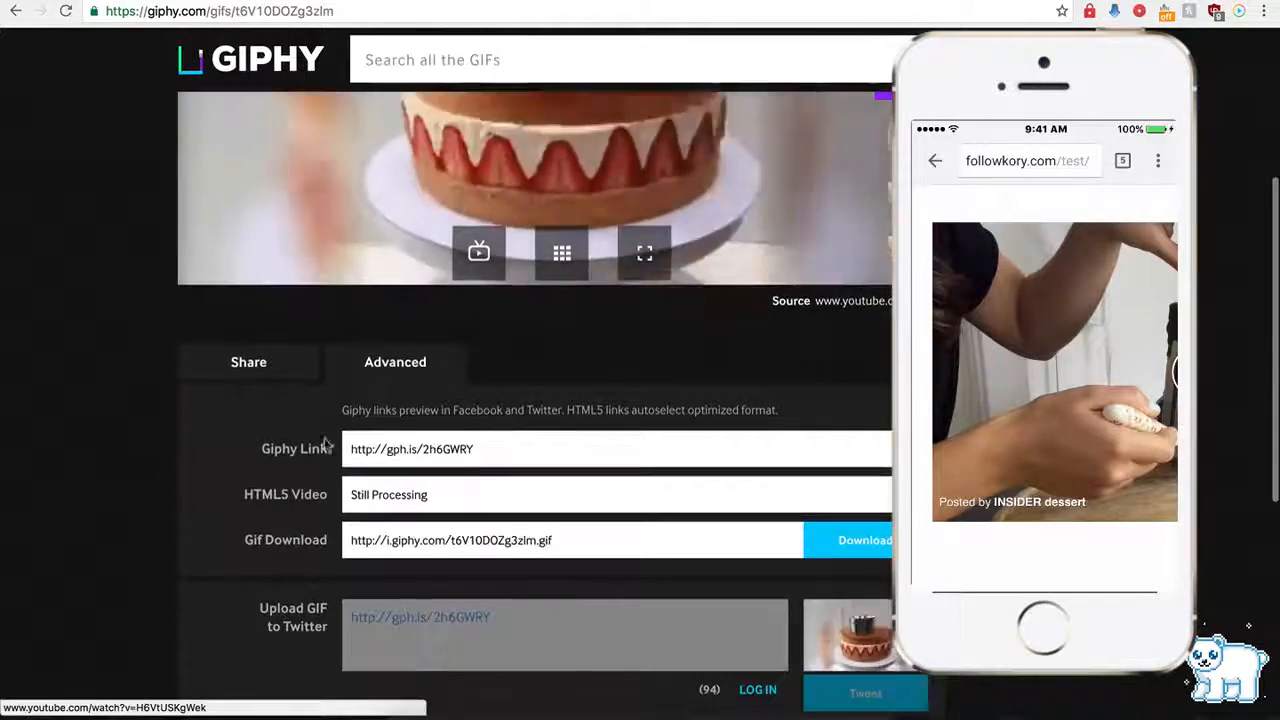
{"action": "left_click", "coordinate": [396, 452]}
{"action": "key", "text": "ctrl+c"}
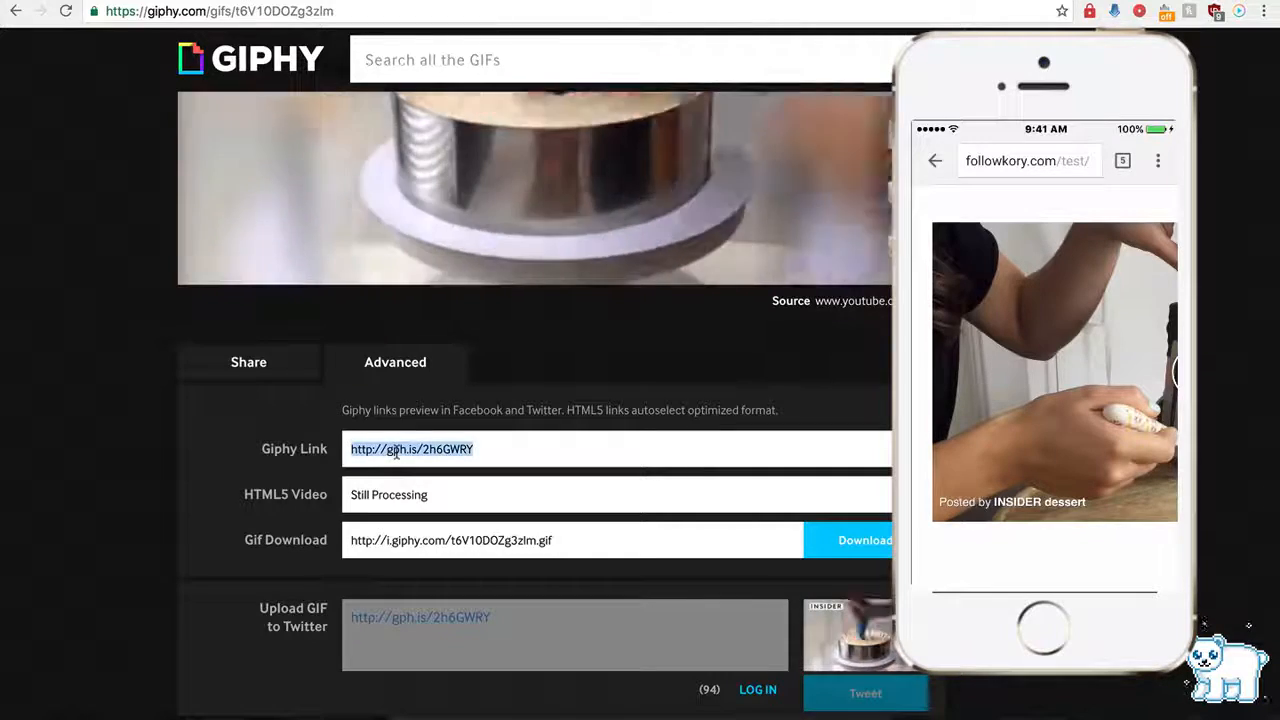
{"action": "left_click", "coordinate": [450, 1]}
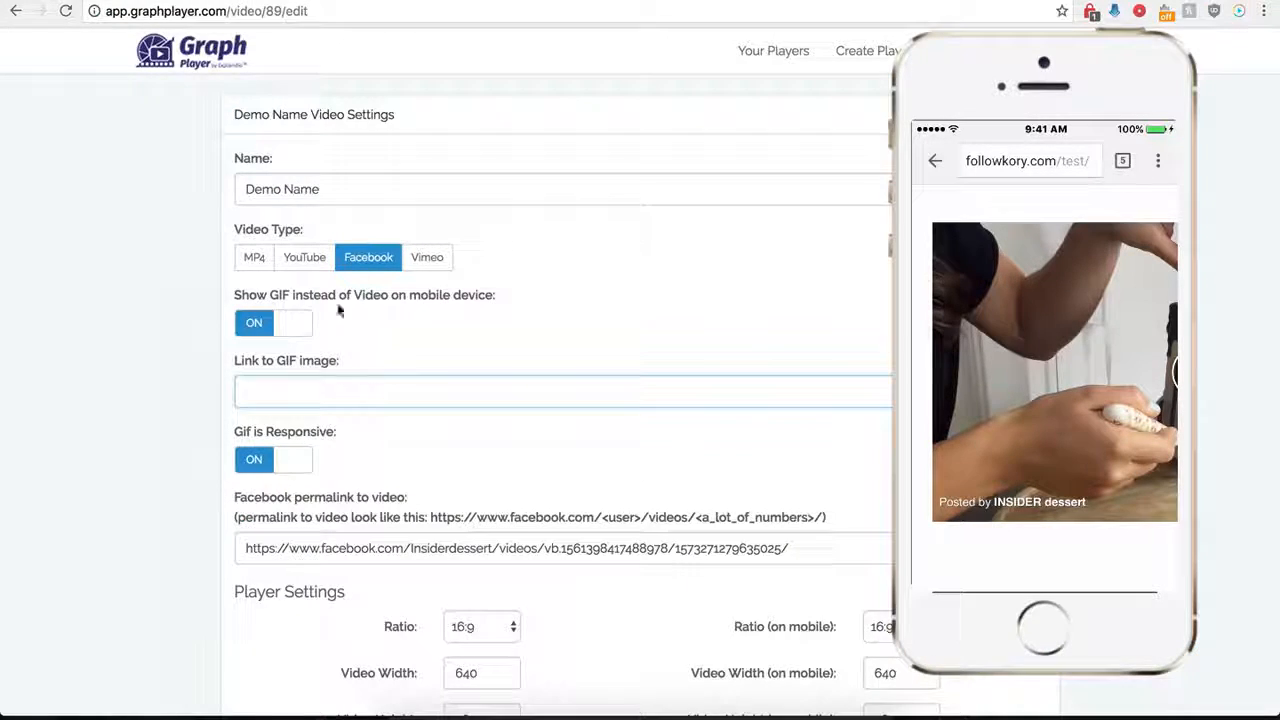
{"action": "key", "text": "ctrl+v"}
{"action": "scroll", "coordinate": [193, 497], "scroll_direction": "down", "scroll_amount": 3}
{"action": "scroll", "coordinate": [191, 494], "scroll_direction": "down", "scroll_amount": 5}
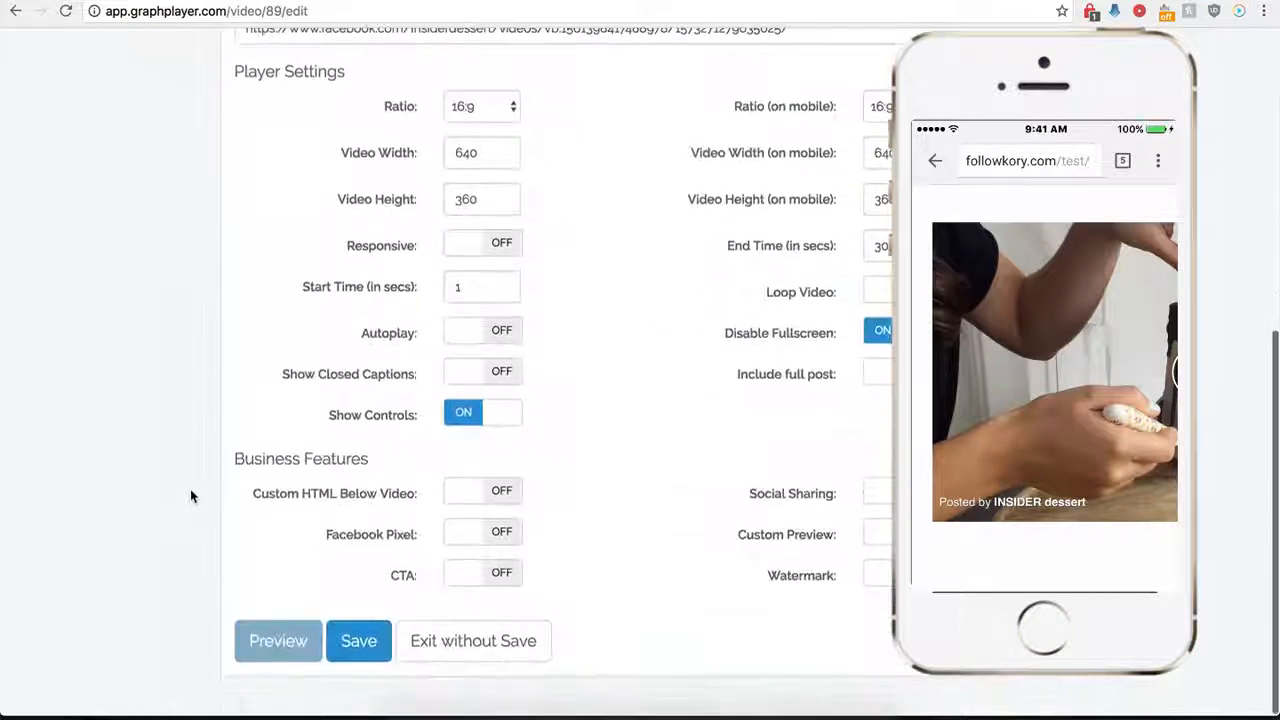
{"action": "left_click", "coordinate": [357, 660]}
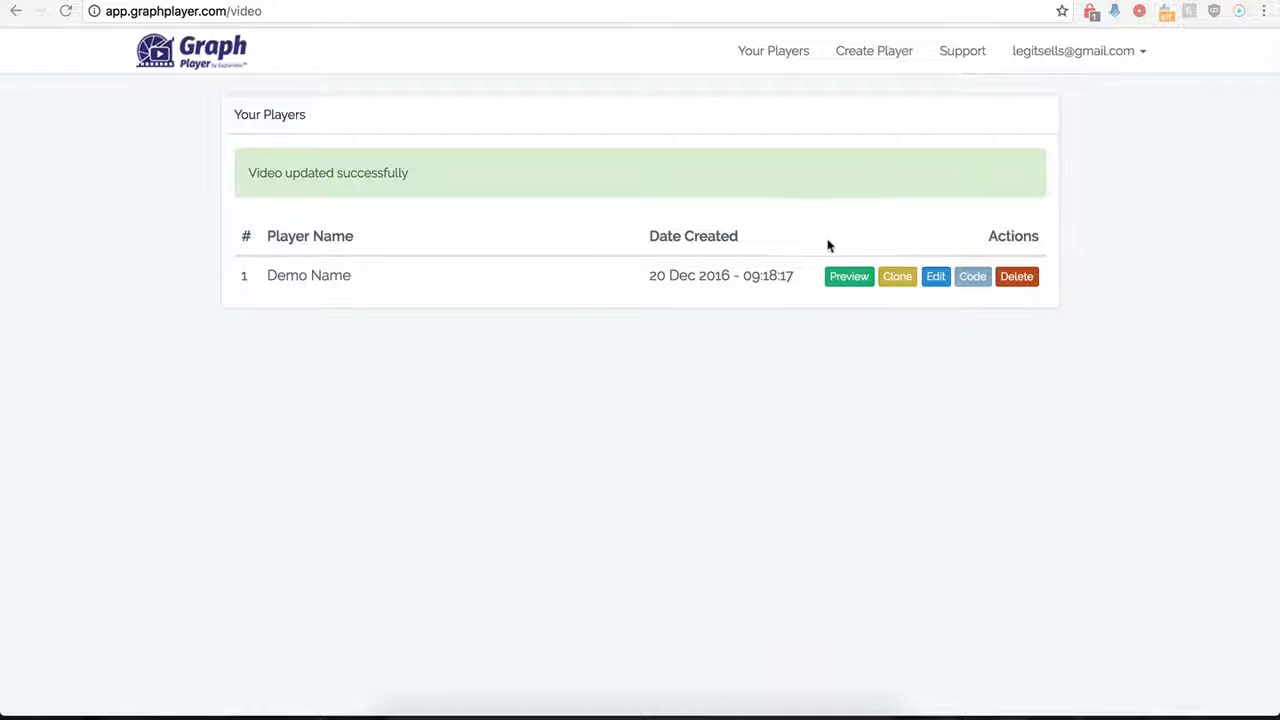
Open the Demo Name player for editing, enable Include full post, and save the player.
{"action": "left_click", "coordinate": [935, 277]}
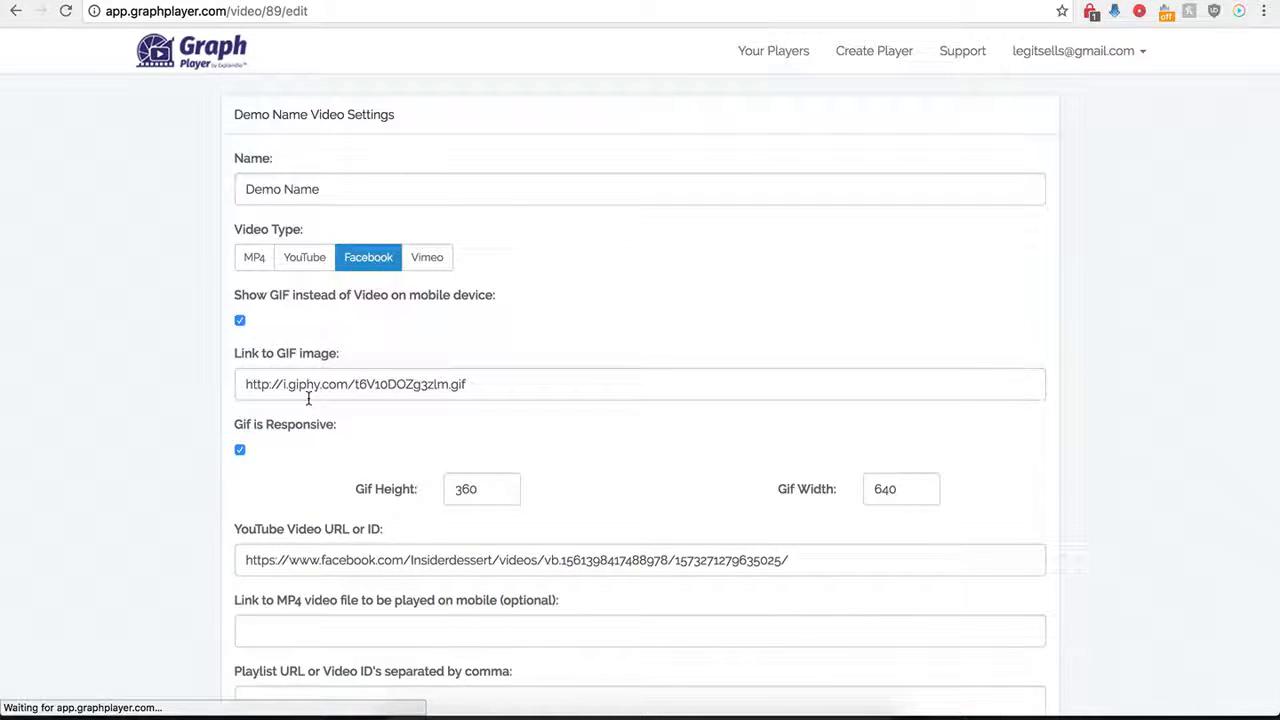
{"action": "scroll", "coordinate": [212, 485], "scroll_direction": "down", "scroll_amount": 3}
{"action": "scroll", "coordinate": [212, 485], "scroll_direction": "down", "scroll_amount": 5}
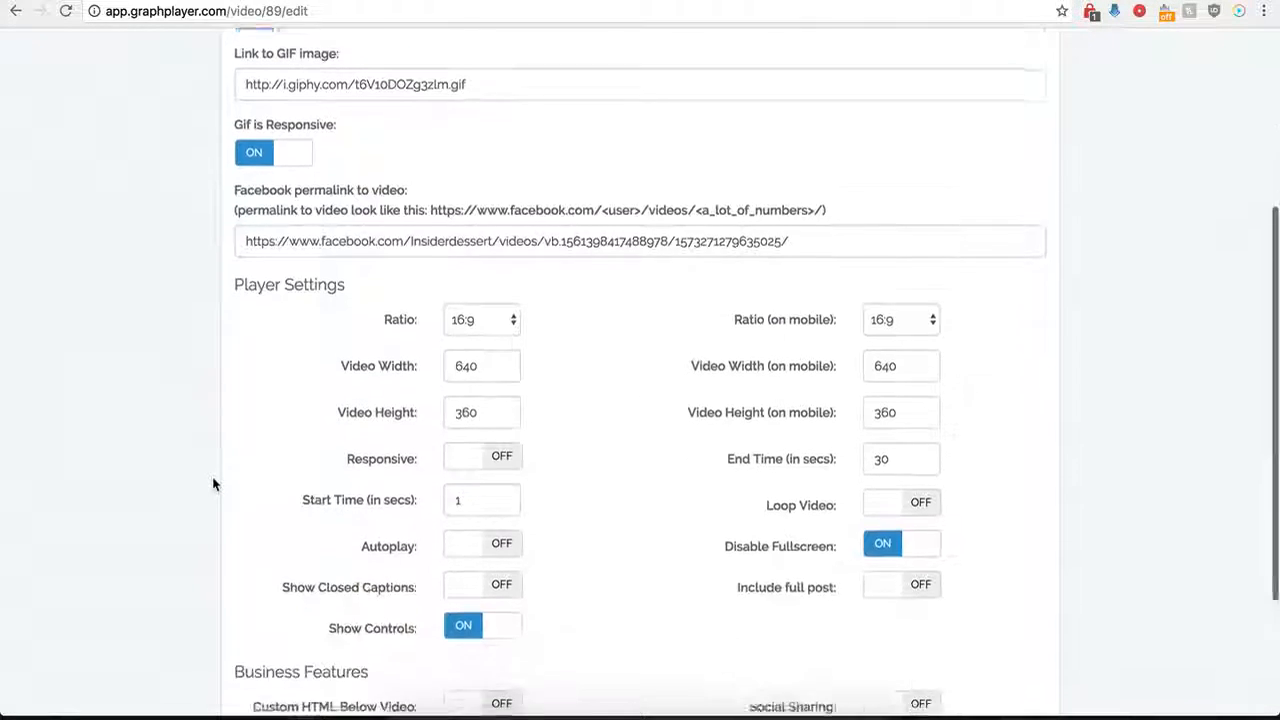
{"action": "scroll", "coordinate": [212, 485], "scroll_direction": "down", "scroll_amount": 1}
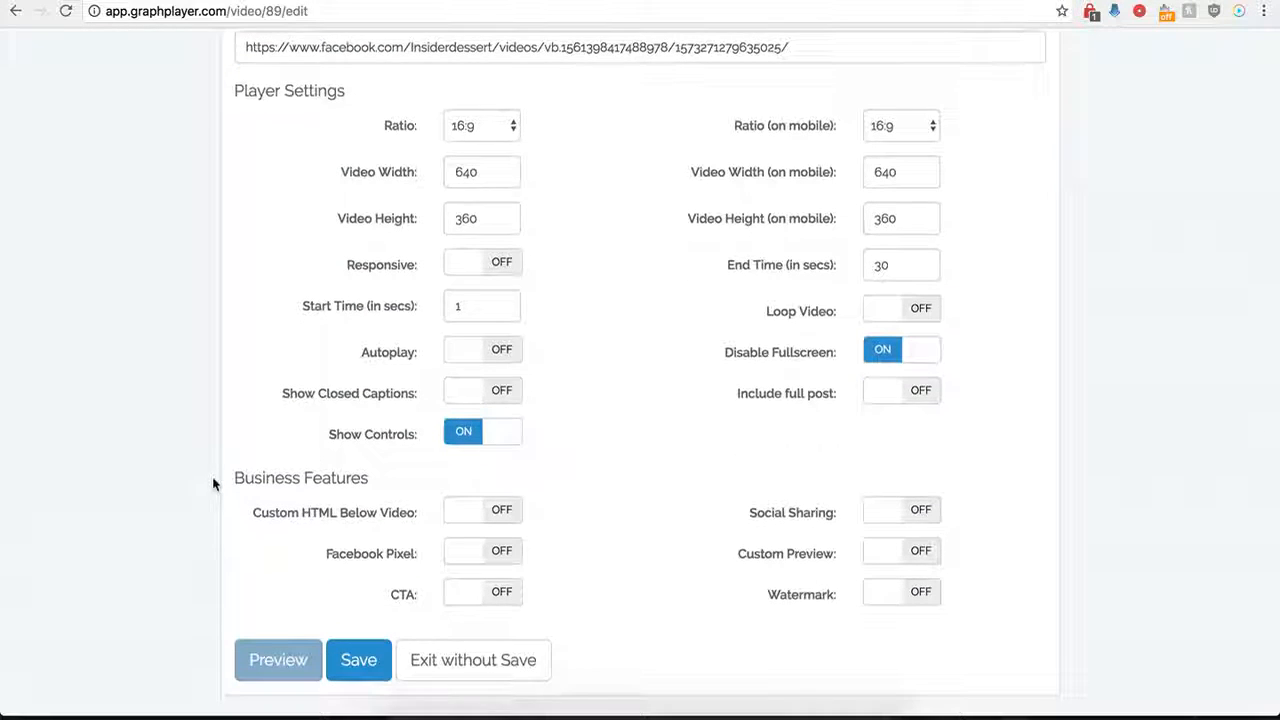
{"action": "left_click", "coordinate": [920, 395]}
{"action": "left_click", "coordinate": [355, 662]}
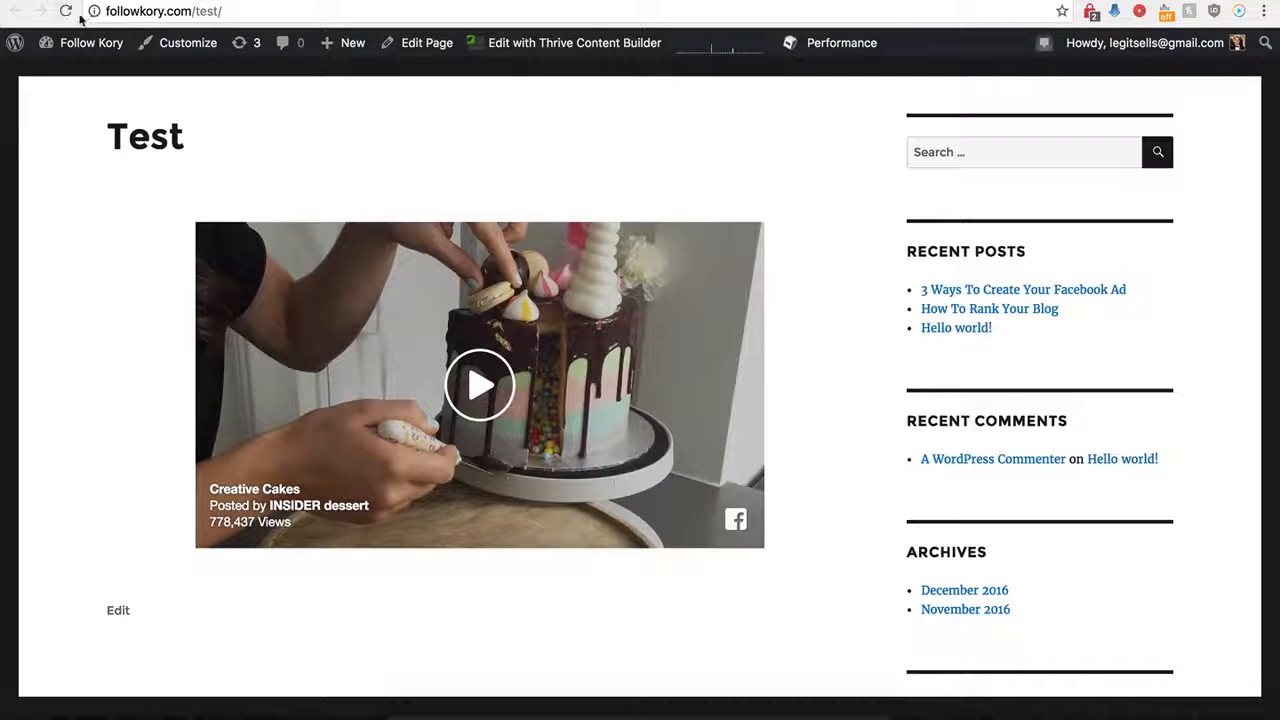
Reload the WordPress Test page and check the post text and the like, comment and share links under the video.
{"action": "left_click", "coordinate": [65, 11]}
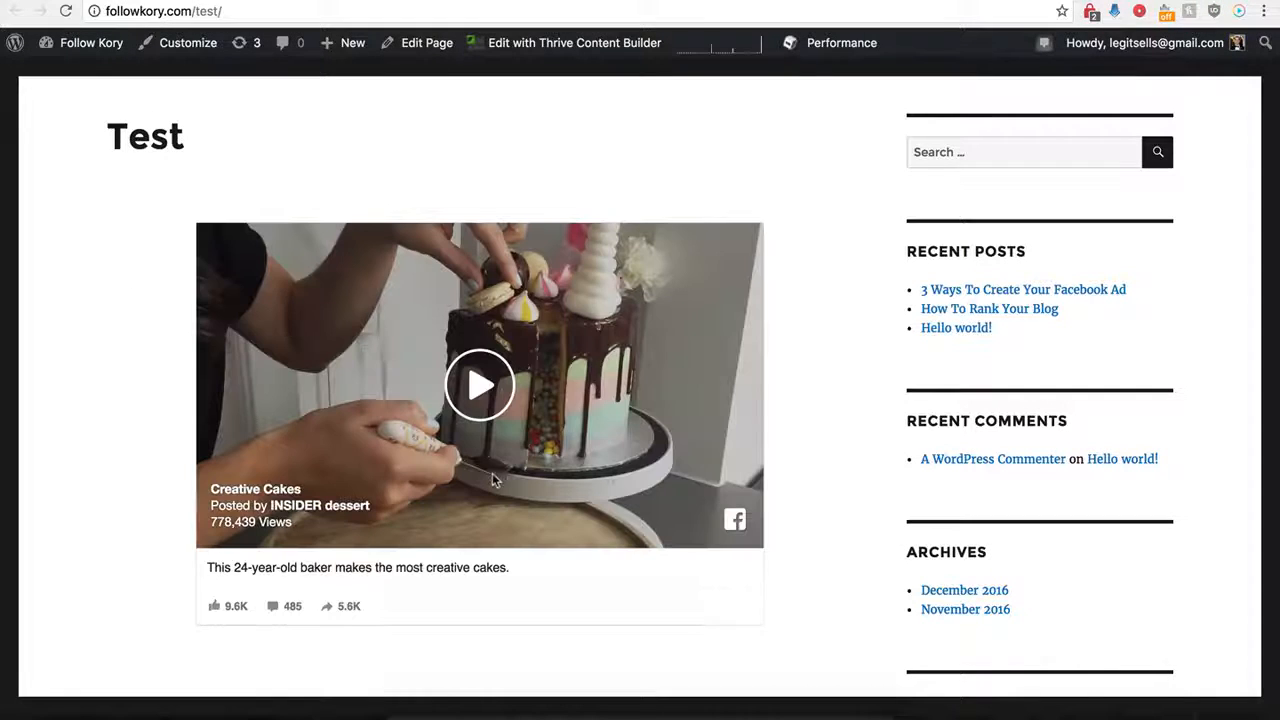
{"action": "scroll", "coordinate": [172, 590], "scroll_direction": "down", "scroll_amount": 1}
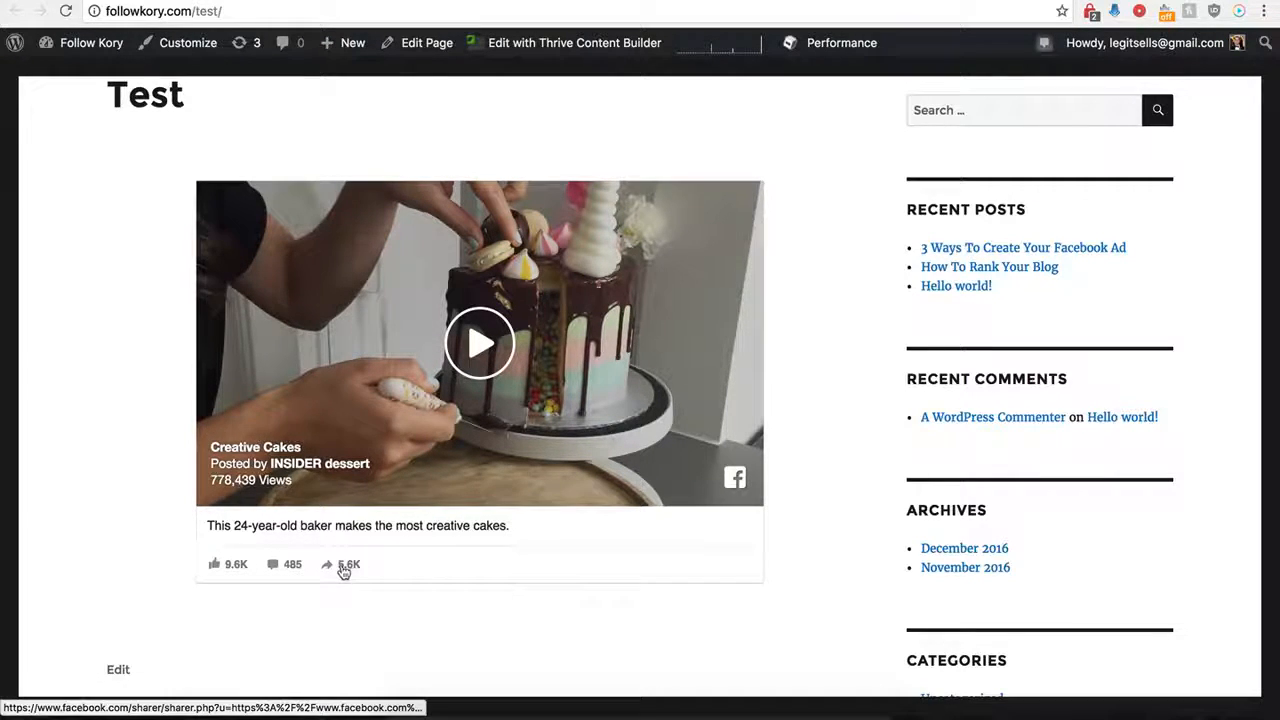
{"action": "left_click", "coordinate": [276, 568]}
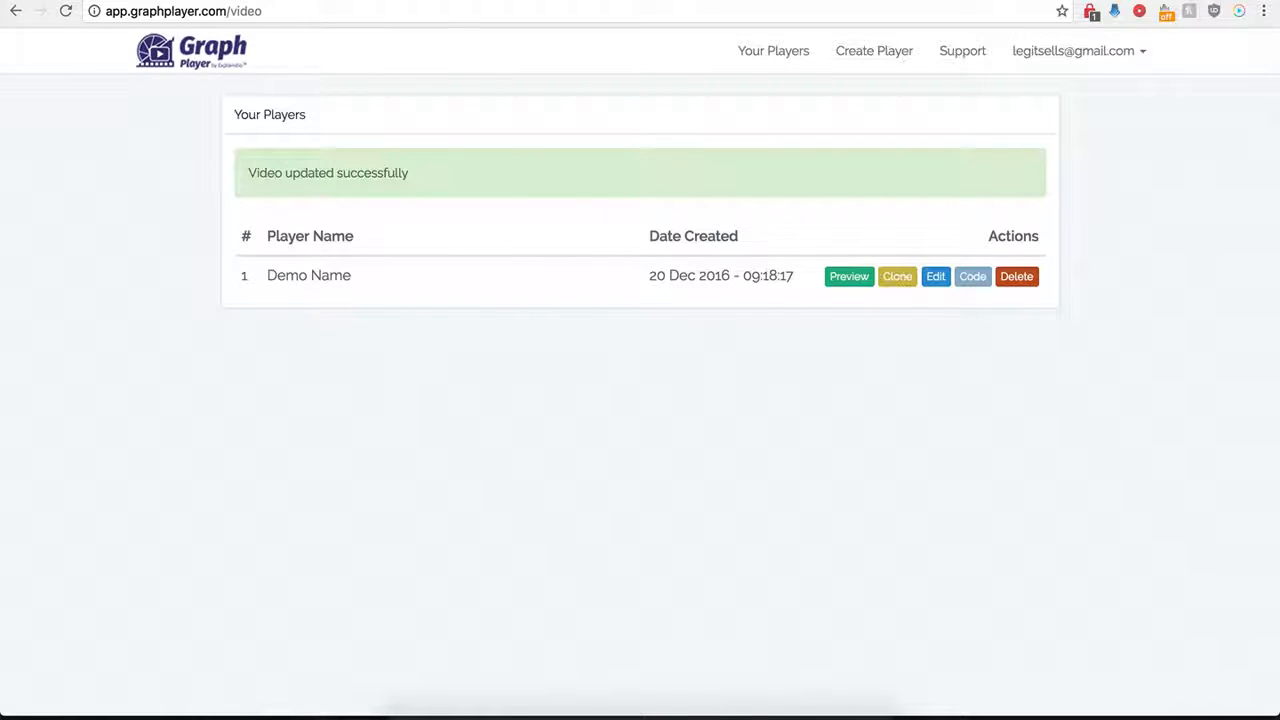
Open the Demo Name player in GraphPlayer for editing and enable Custom HTML Below Video.
{"action": "left_click", "coordinate": [938, 281]}
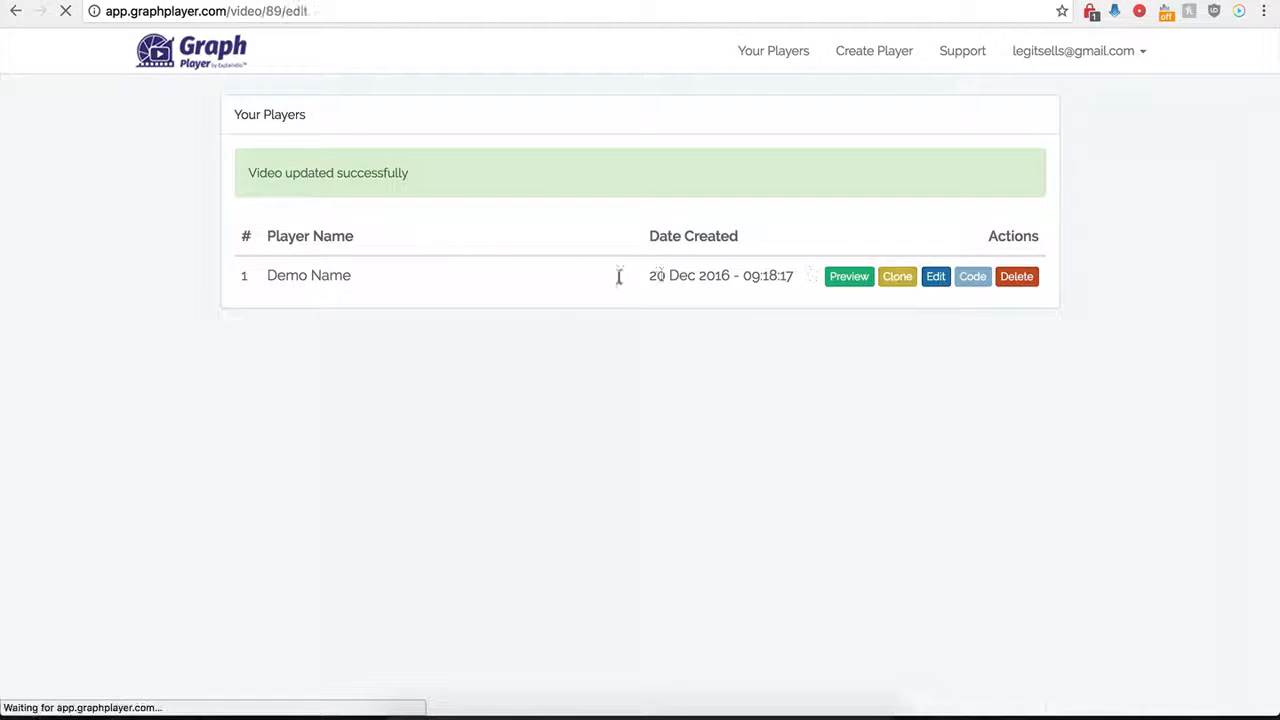
{"action": "scroll", "coordinate": [279, 497], "scroll_direction": "down", "scroll_amount": 5}
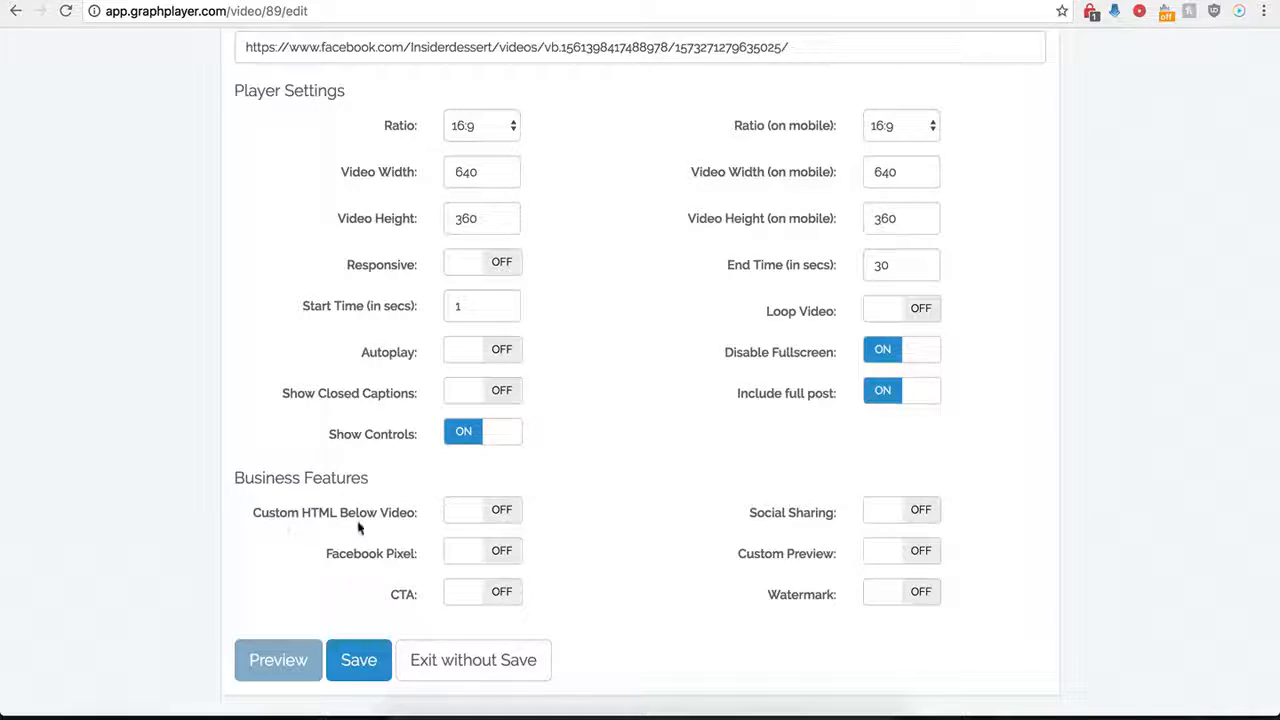
{"action": "left_click", "coordinate": [500, 510]}
{"action": "scroll", "coordinate": [545, 555], "scroll_direction": "down", "scroll_amount": 2}
{"action": "scroll", "coordinate": [545, 555], "scroll_direction": "down", "scroll_amount": 2}
{"action": "left_click", "coordinate": [471, 396]}
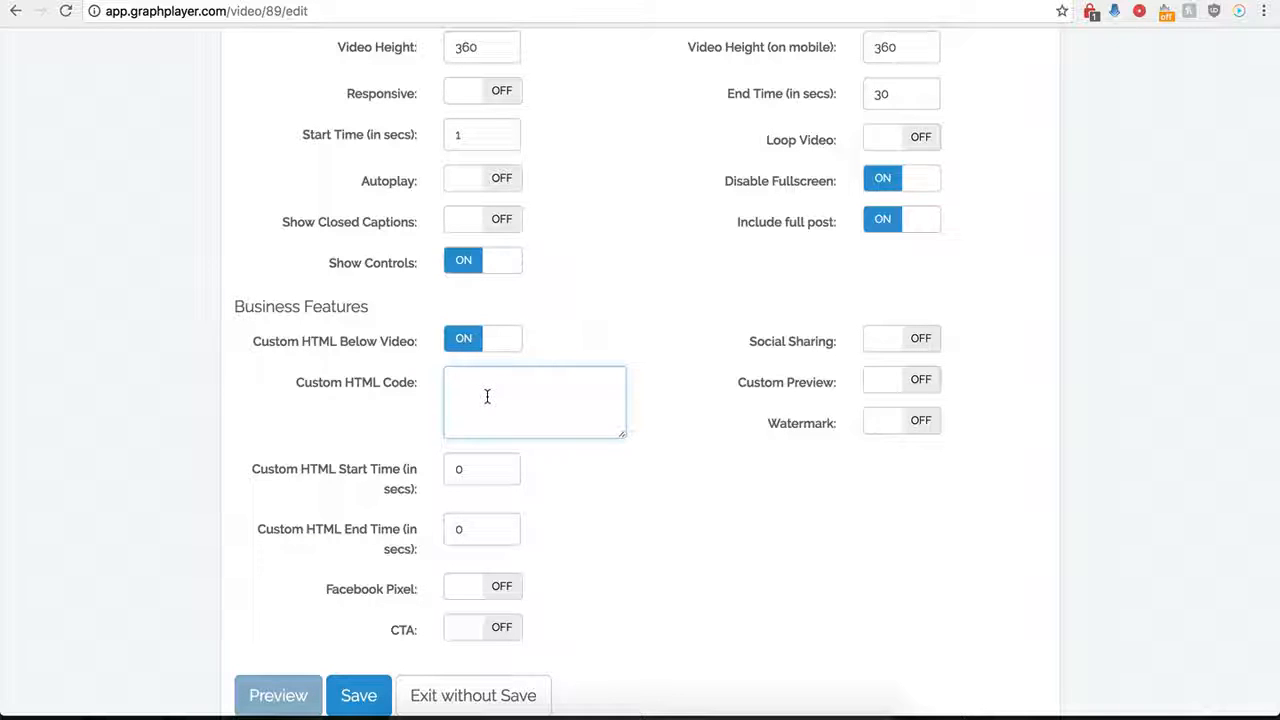
Set the Custom HTML Start Time to 120 seconds.
{"action": "left_click_drag", "start_coordinate": [468, 474], "coordinate": [444, 472]}
{"action": "left_click_drag", "start_coordinate": [482, 529], "coordinate": [451, 526]}
{"action": "left_click", "coordinate": [497, 397]}
{"action": "scroll", "coordinate": [497, 397], "scroll_direction": "up", "scroll_amount": 4}
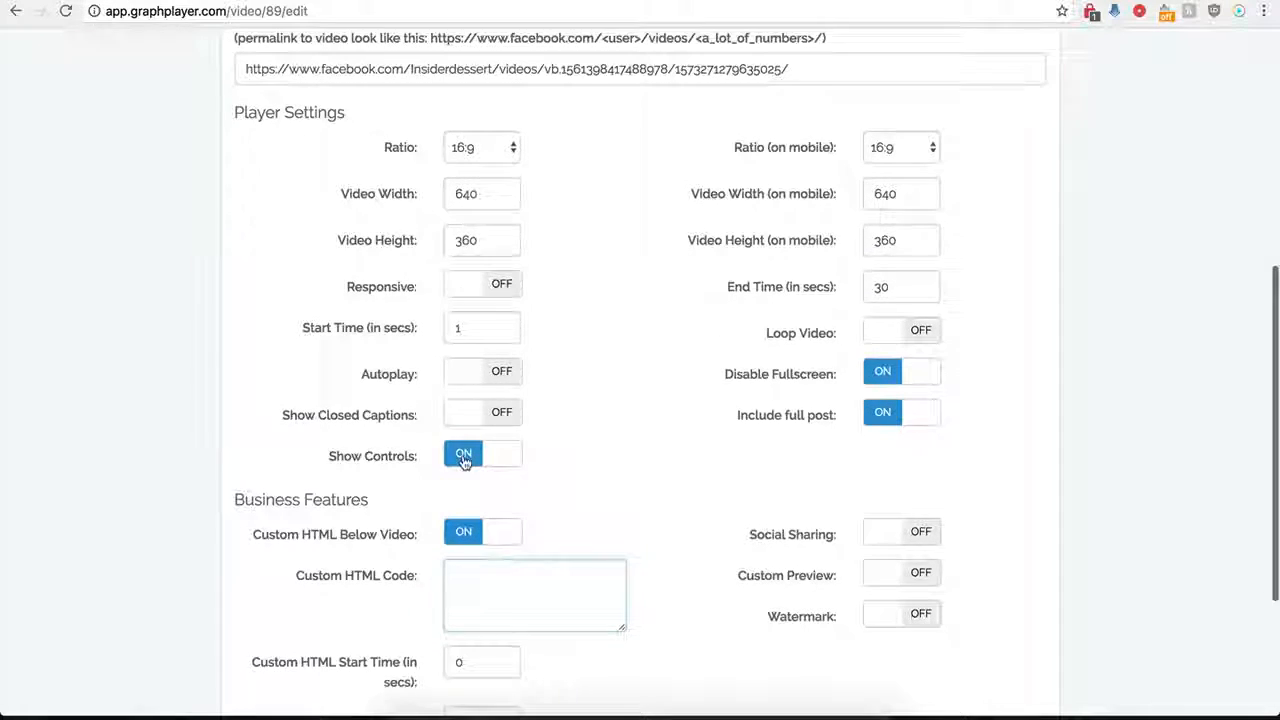
{"action": "scroll", "coordinate": [465, 455], "scroll_direction": "down", "scroll_amount": 4}
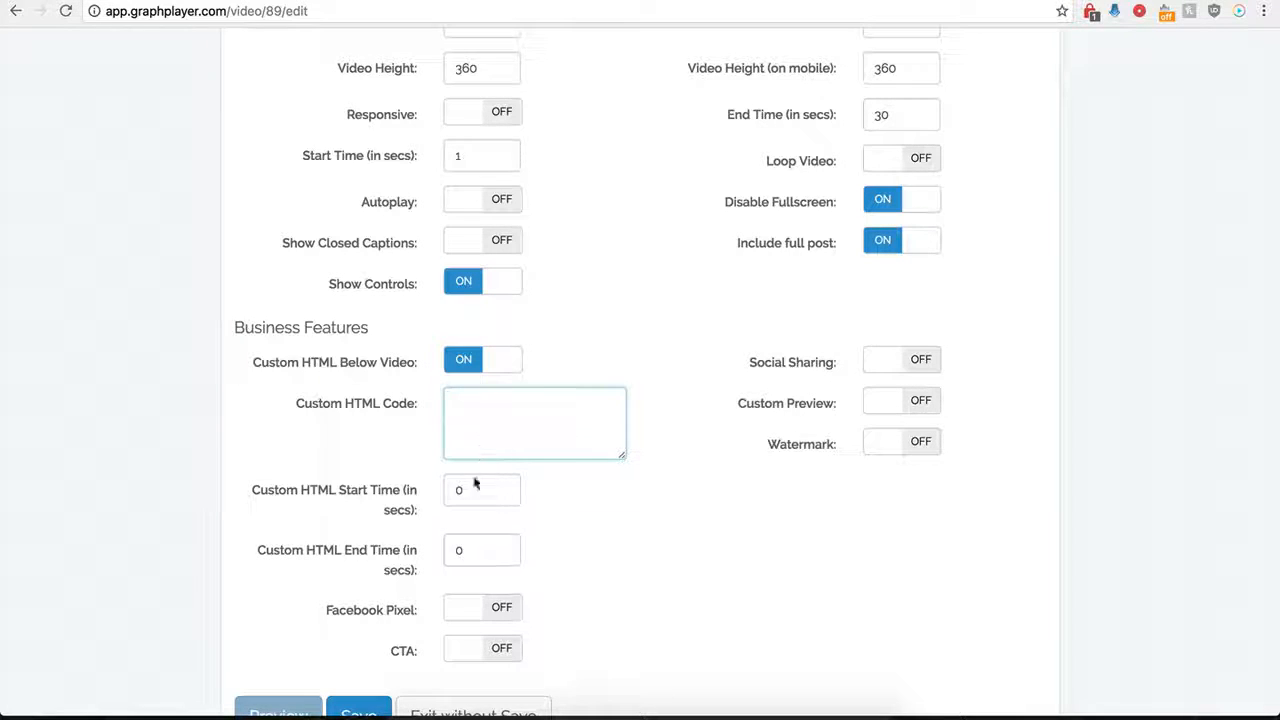
{"action": "left_click_drag", "start_coordinate": [490, 489], "coordinate": [448, 490]}
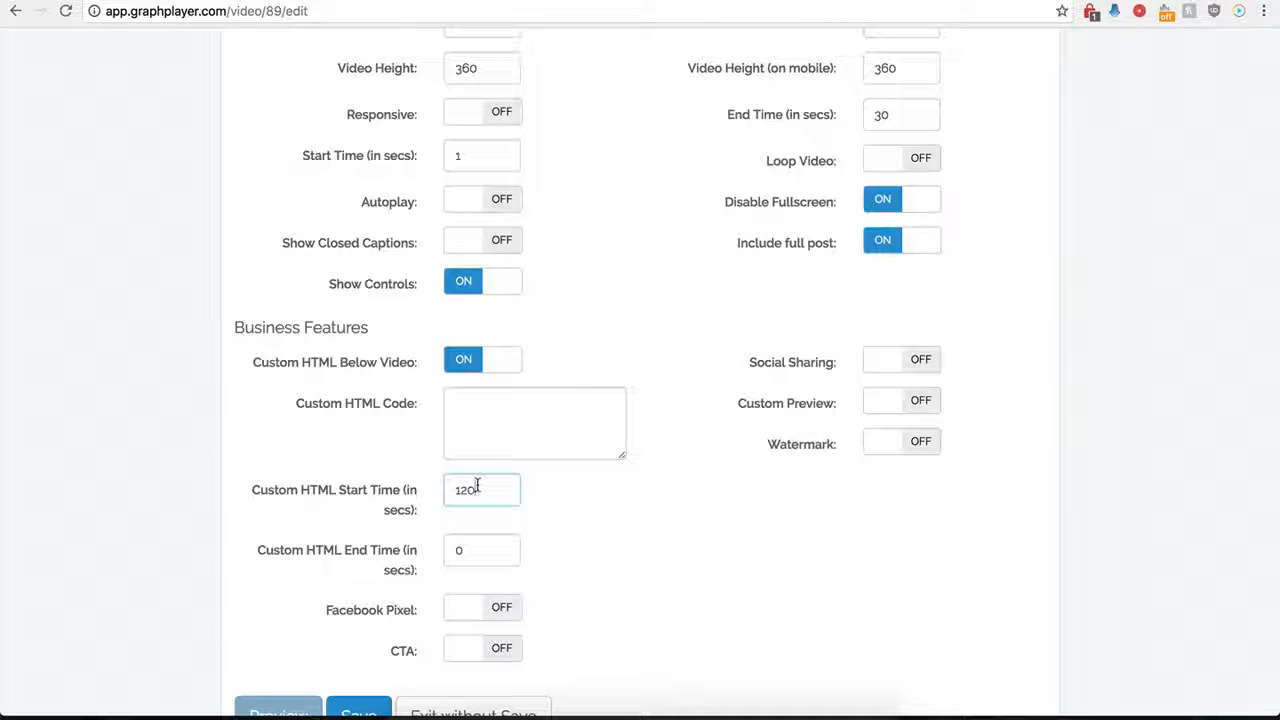
Paste the centred buy-now-button-16.png image code into the Custom HTML Code field and enlarge the field to show it all.
{"action": "left_click", "coordinate": [474, 410]}
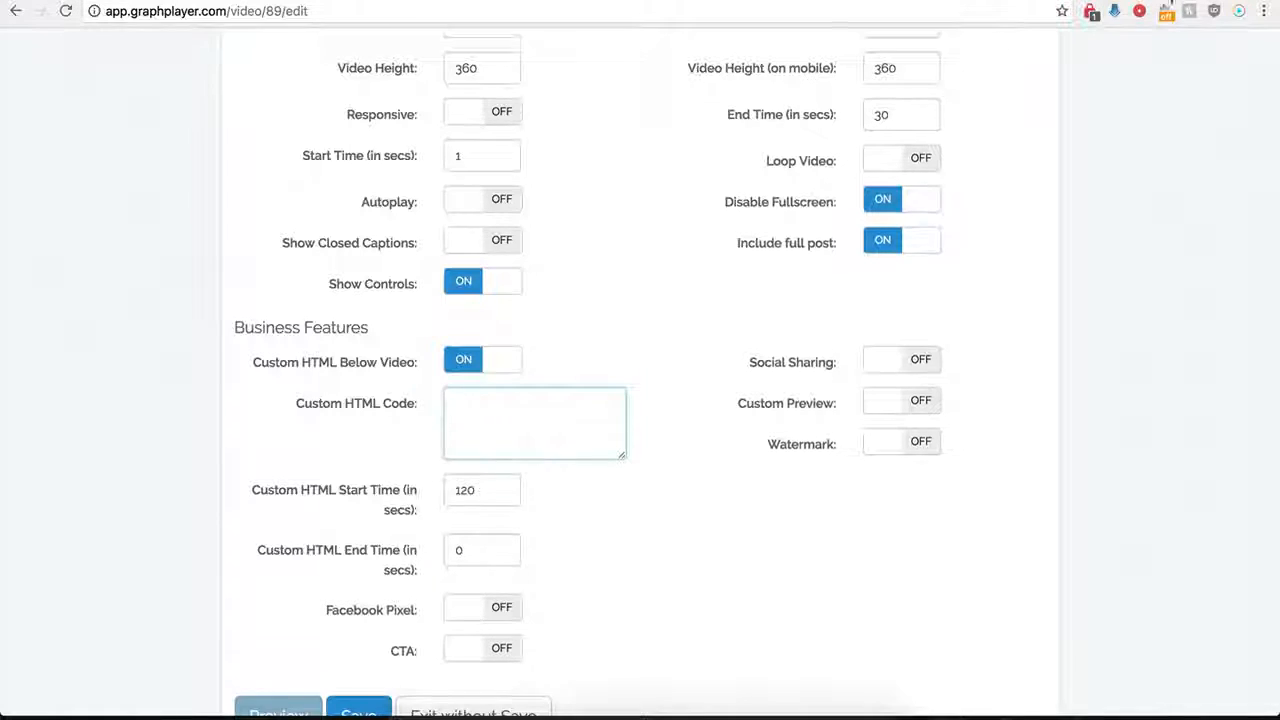
{"action": "scroll", "coordinate": [567, 415], "scroll_direction": "down", "scroll_amount": 1}
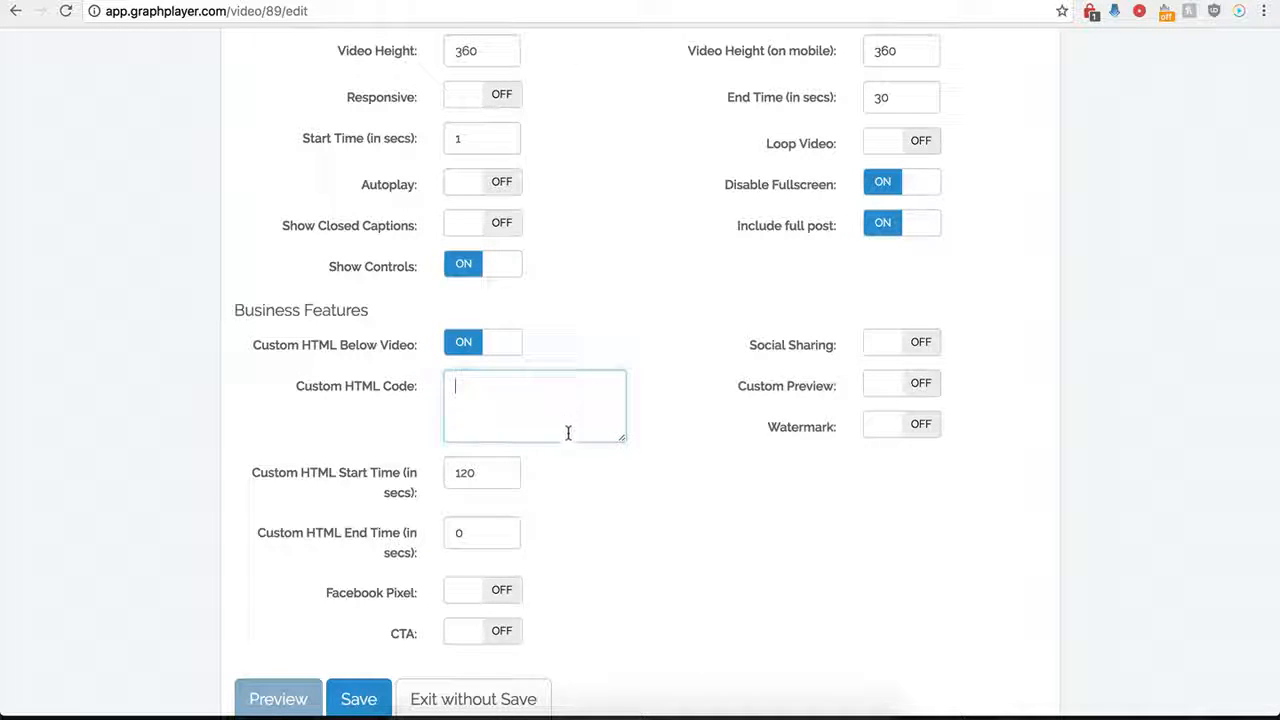
{"action": "key", "text": "ctrl+v"}
{"action": "left_click_drag", "start_coordinate": [620, 442], "coordinate": [664, 498]}
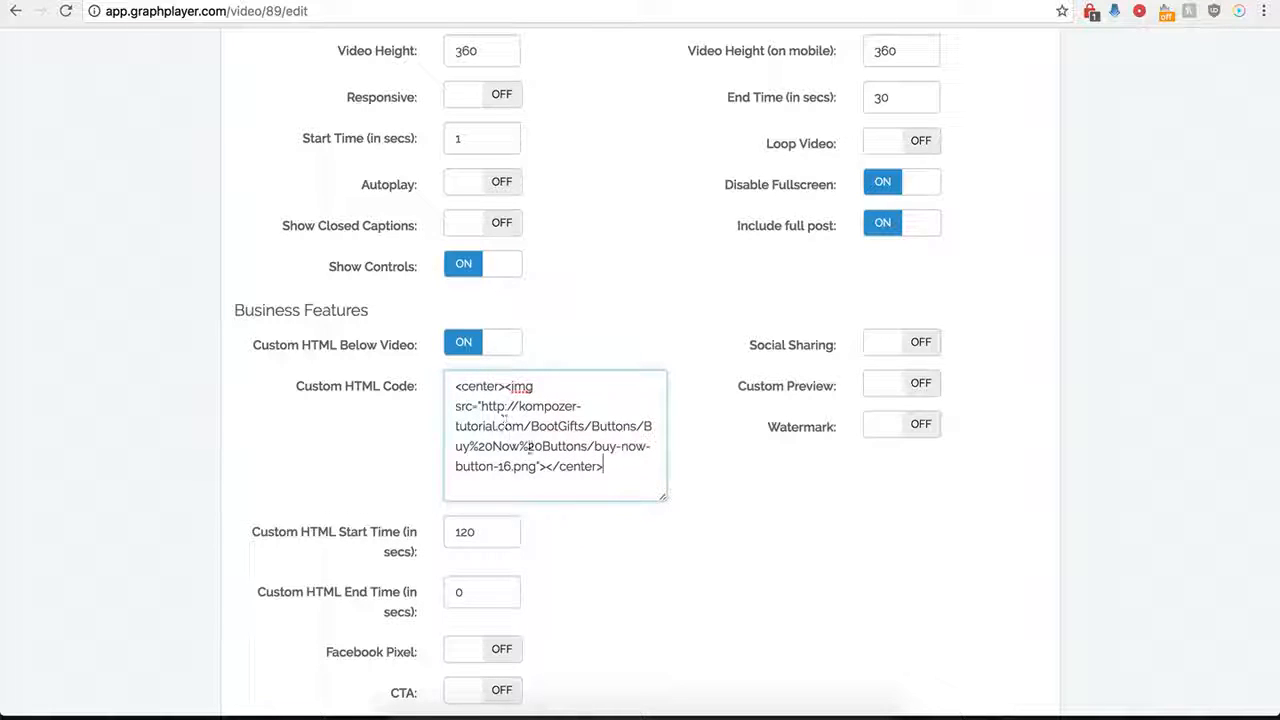
{"action": "left_click", "coordinate": [488, 516]}
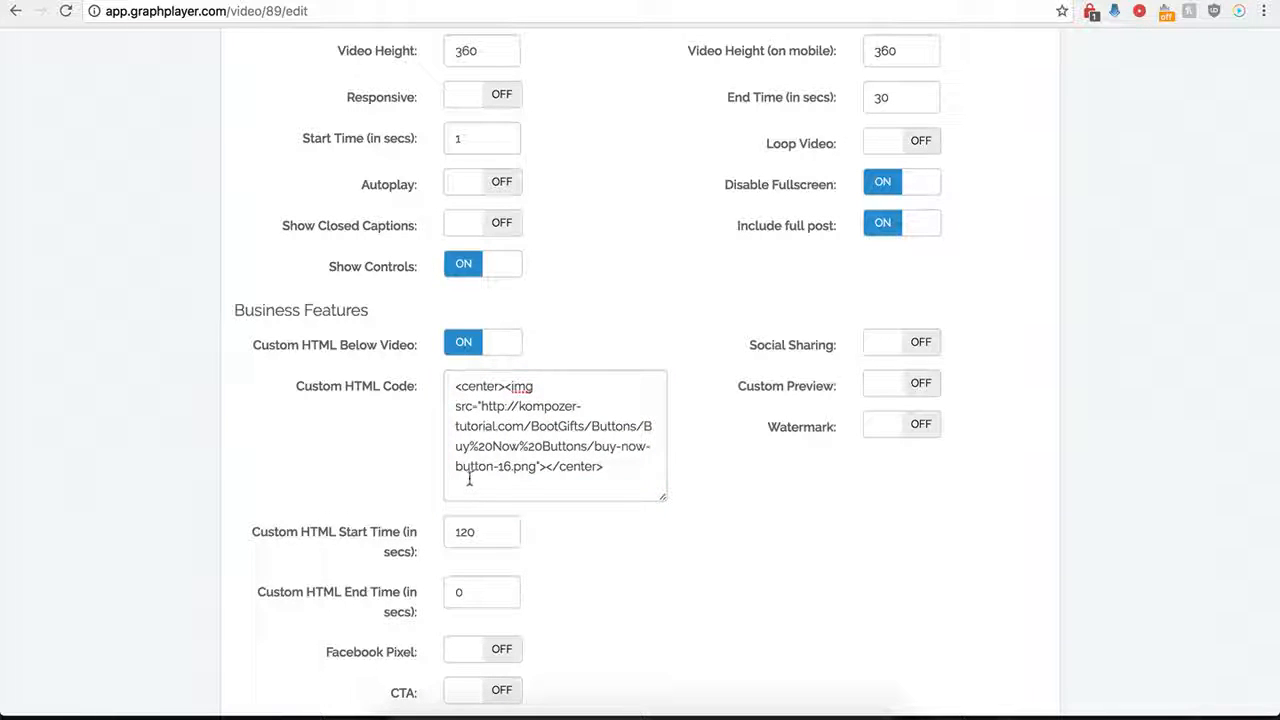
Set the Custom HTML Start Time to 0 seconds and save the player.
{"action": "double_click", "coordinate": [466, 532]}
{"action": "type", "text": "0"}
{"action": "left_click", "coordinate": [575, 574]}
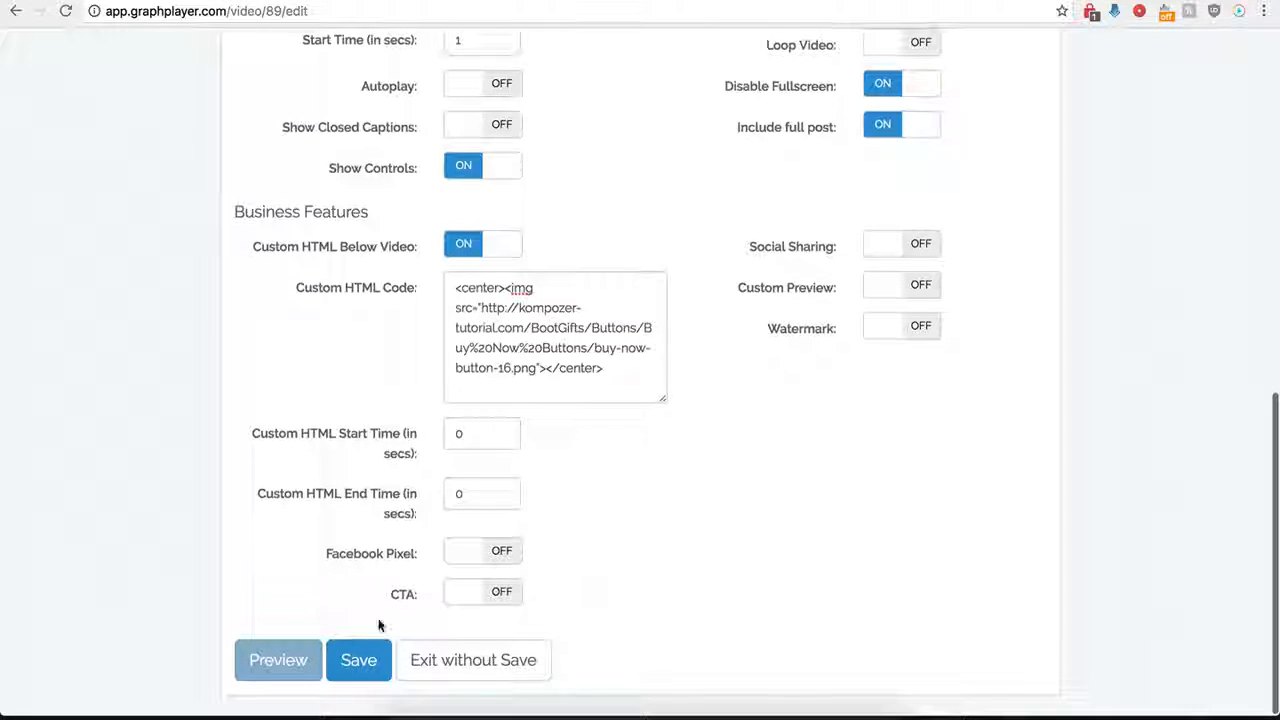
{"action": "left_click", "coordinate": [358, 659]}
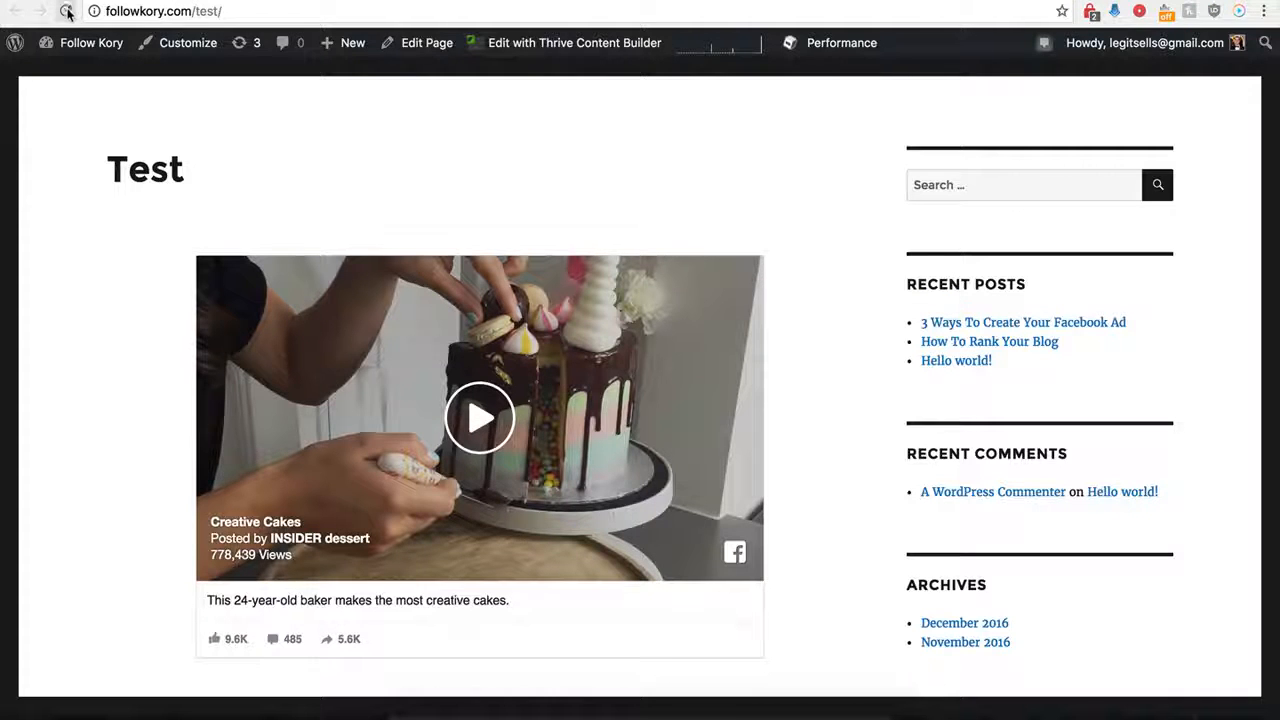
Reload the WordPress Test page and examine the Buy Now image placed below the video post.
{"action": "left_click", "coordinate": [66, 11]}
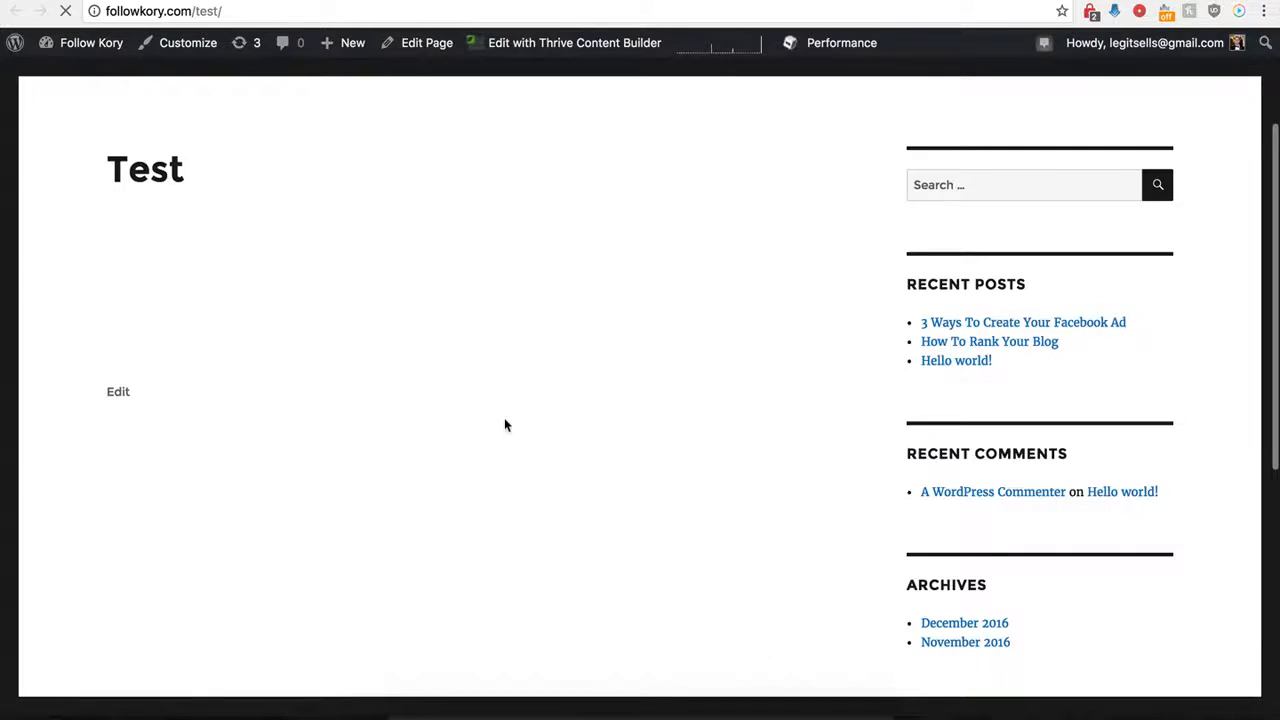
{"action": "scroll", "coordinate": [447, 418], "scroll_direction": "down", "scroll_amount": 5}
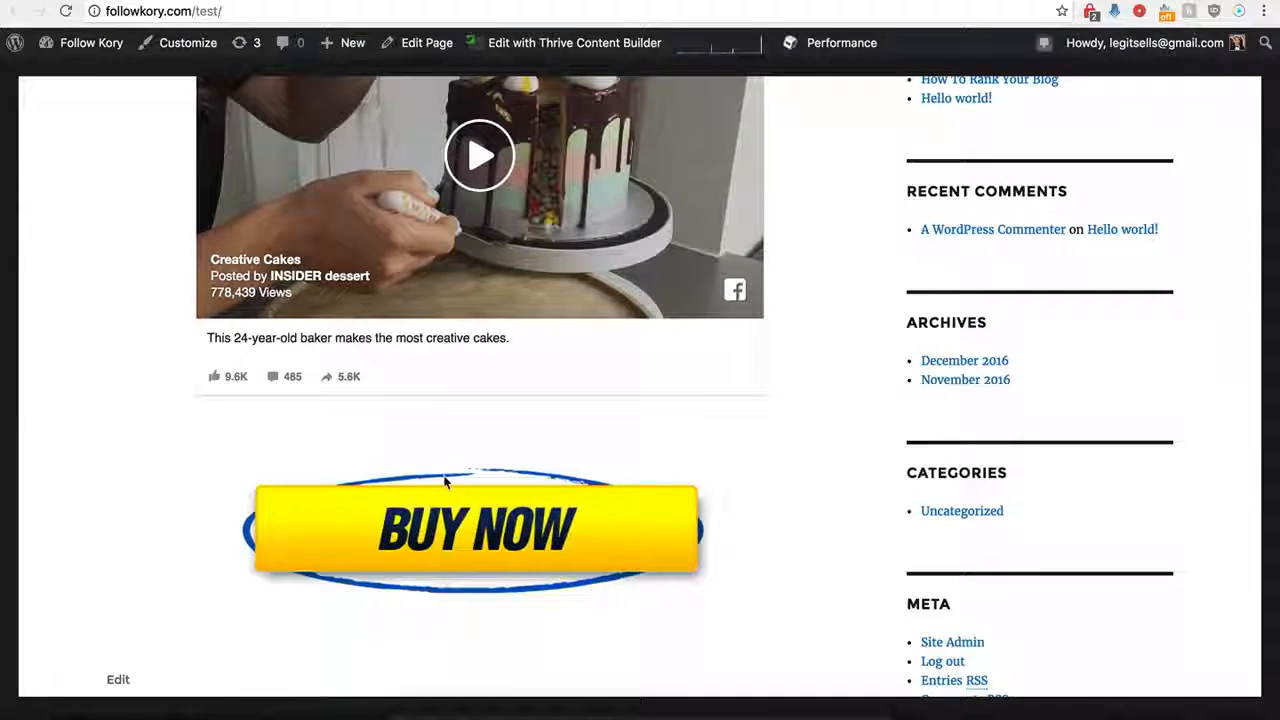
{"action": "scroll", "coordinate": [447, 482], "scroll_direction": "up", "scroll_amount": 2}
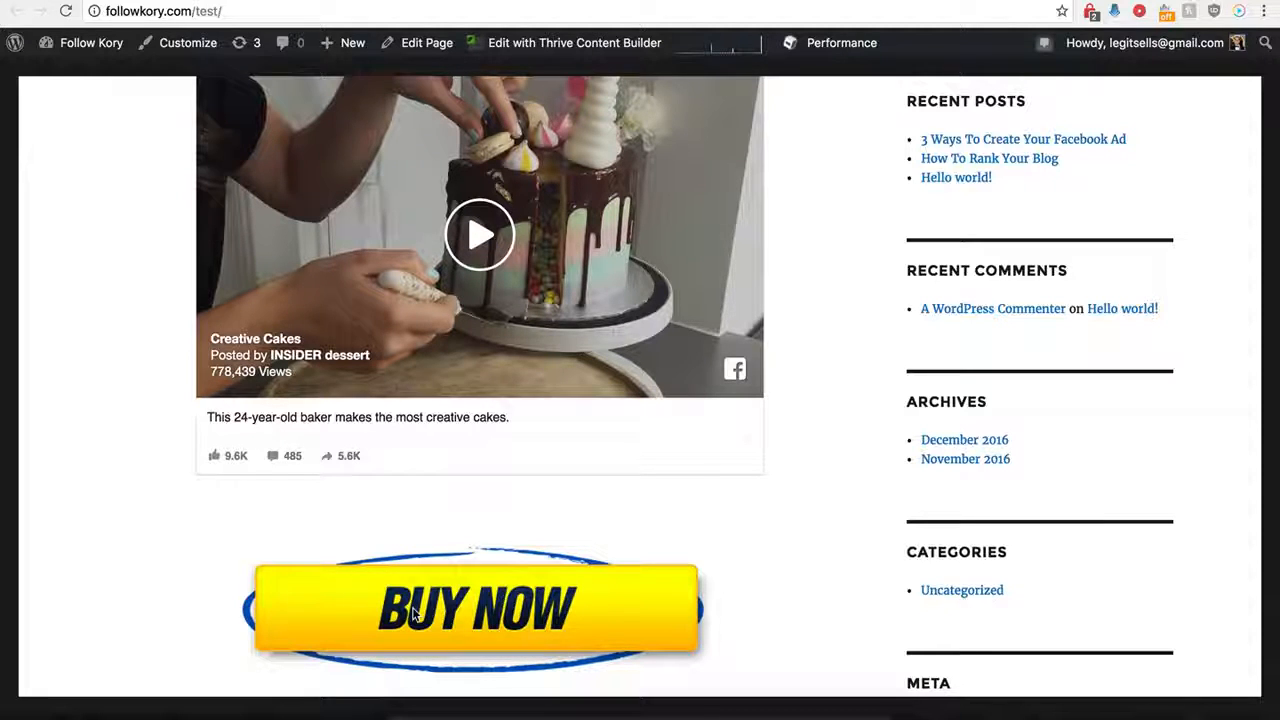
{"action": "scroll", "coordinate": [434, 560], "scroll_direction": "up", "scroll_amount": 2}
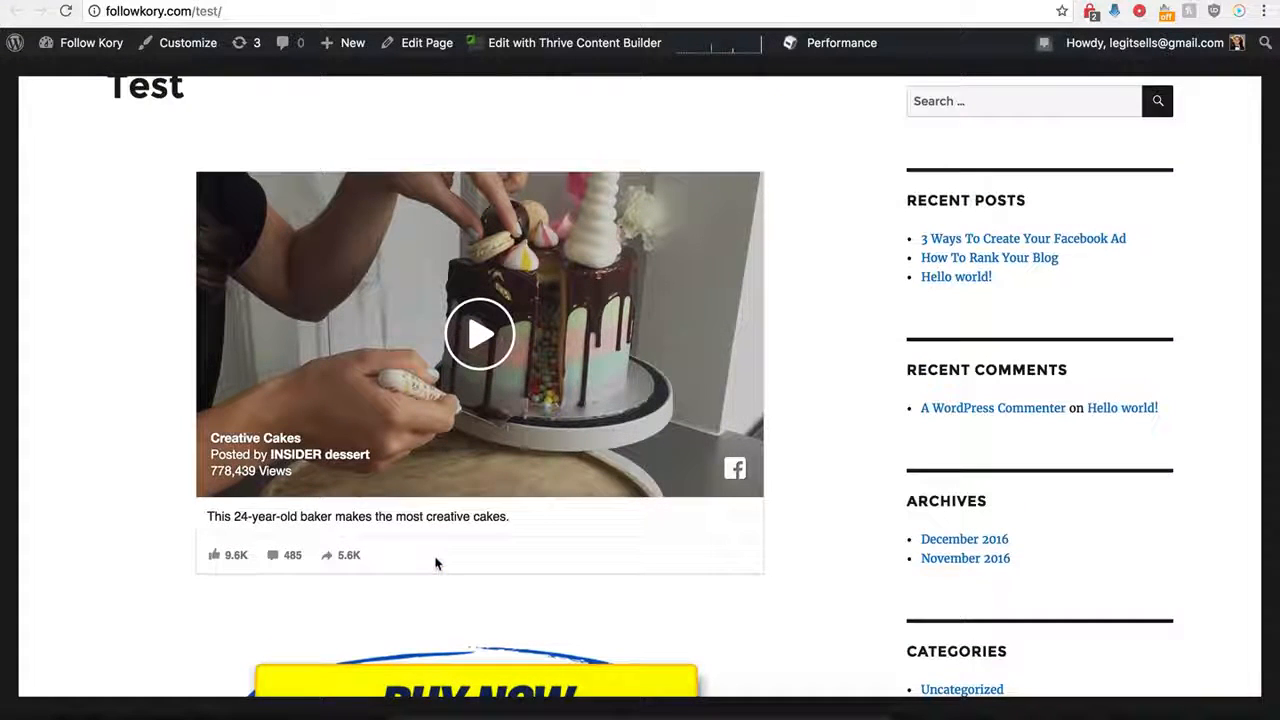
{"action": "scroll", "coordinate": [436, 563], "scroll_direction": "down", "scroll_amount": 1}
{"action": "scroll", "coordinate": [437, 563], "scroll_direction": "up", "scroll_amount": 2}
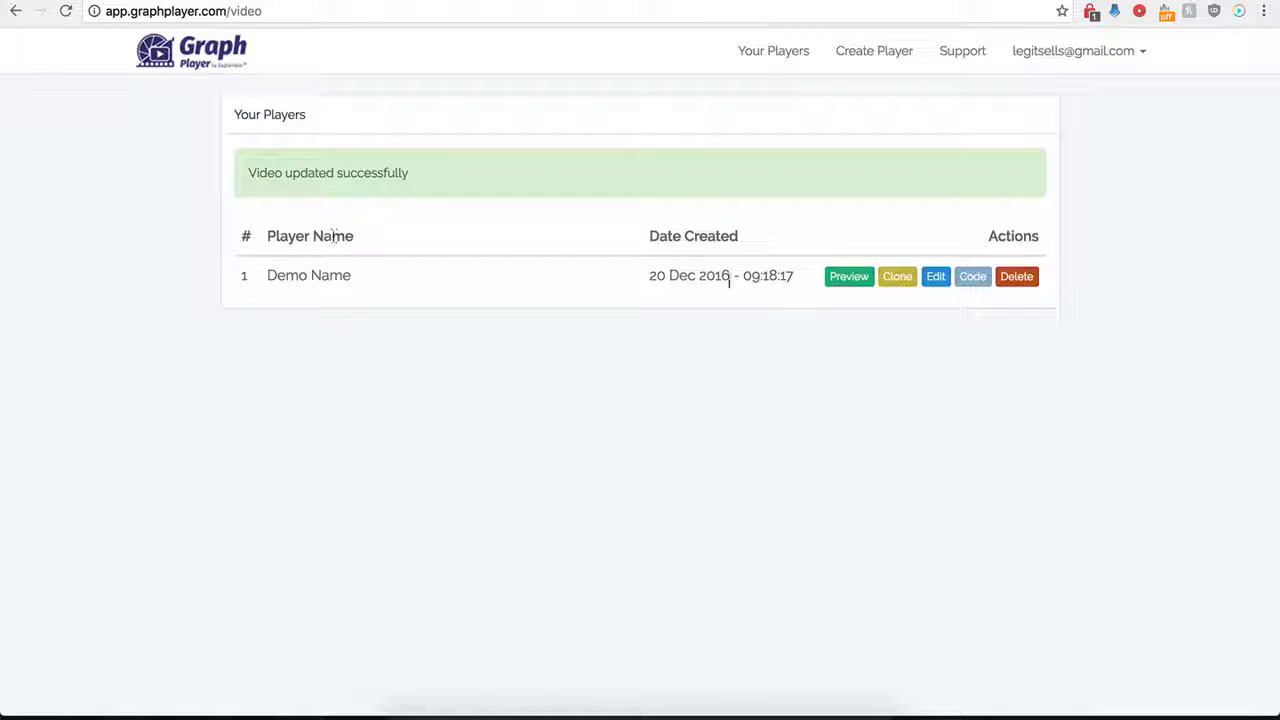
Open the Demo Name player in GraphPlayer for editing and disable Custom HTML Below Video.
{"action": "left_click", "coordinate": [935, 277]}
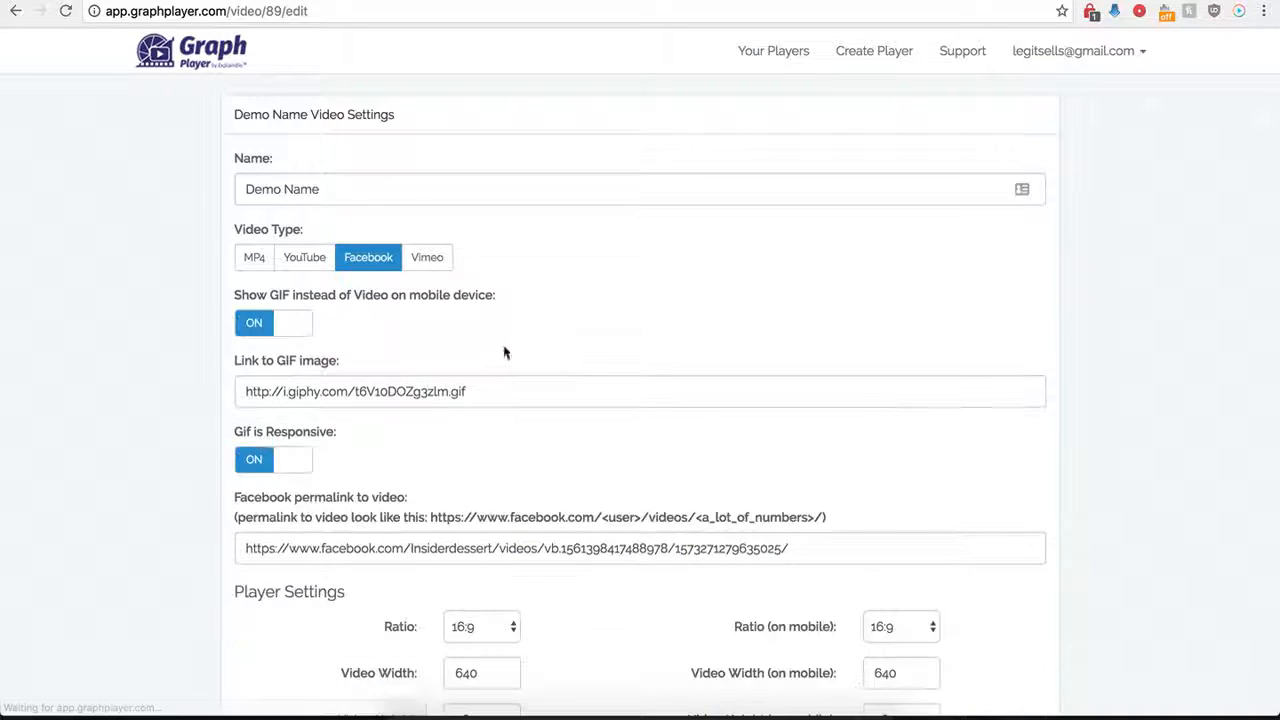
{"action": "scroll", "coordinate": [229, 543], "scroll_direction": "down", "scroll_amount": 5}
{"action": "scroll", "coordinate": [227, 544], "scroll_direction": "down", "scroll_amount": 2}
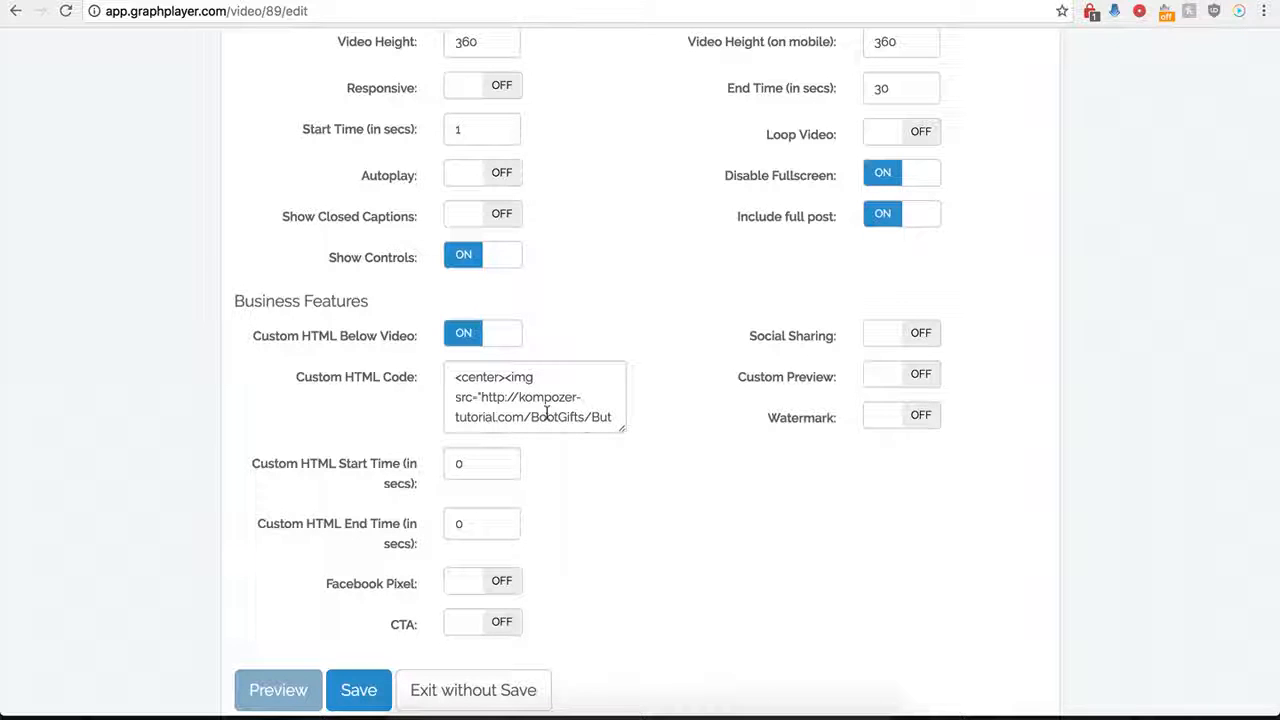
{"action": "left_click", "coordinate": [452, 333]}
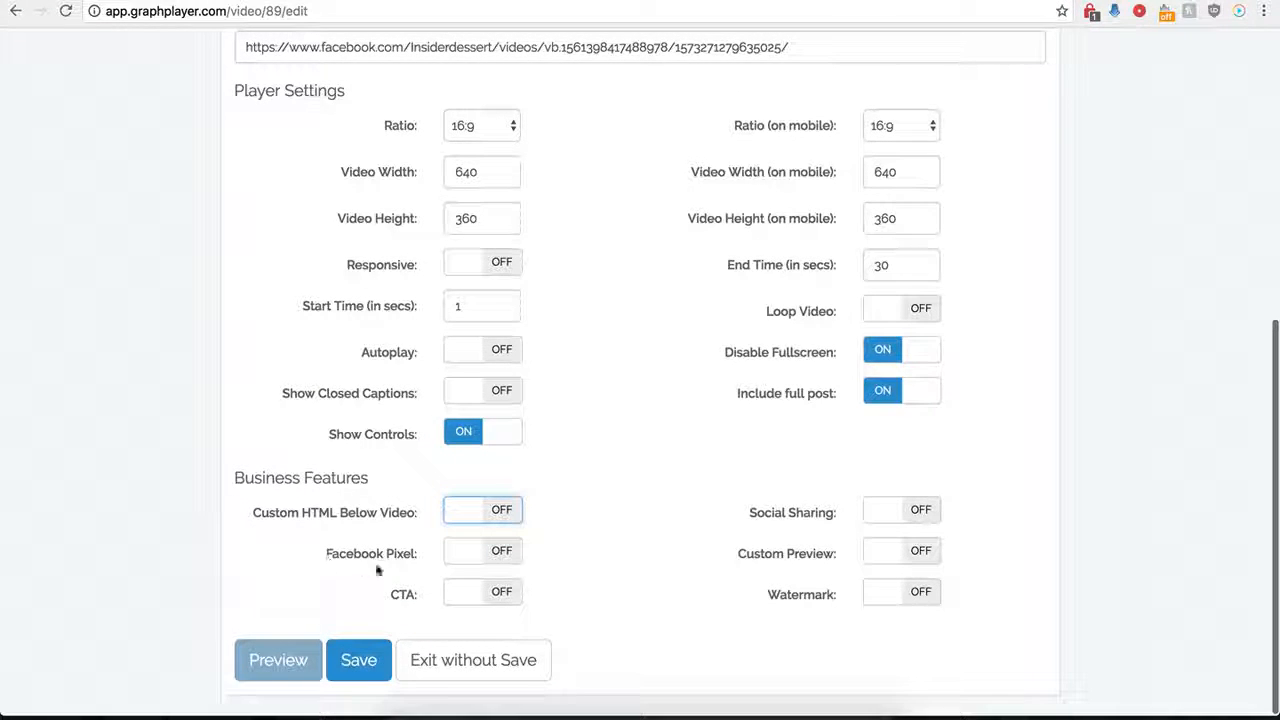
Enable Facebook Pixel to examine its code and timing fields, and disable it again.
{"action": "left_click", "coordinate": [500, 558]}
{"action": "scroll", "coordinate": [440, 580], "scroll_direction": "down", "scroll_amount": 2}
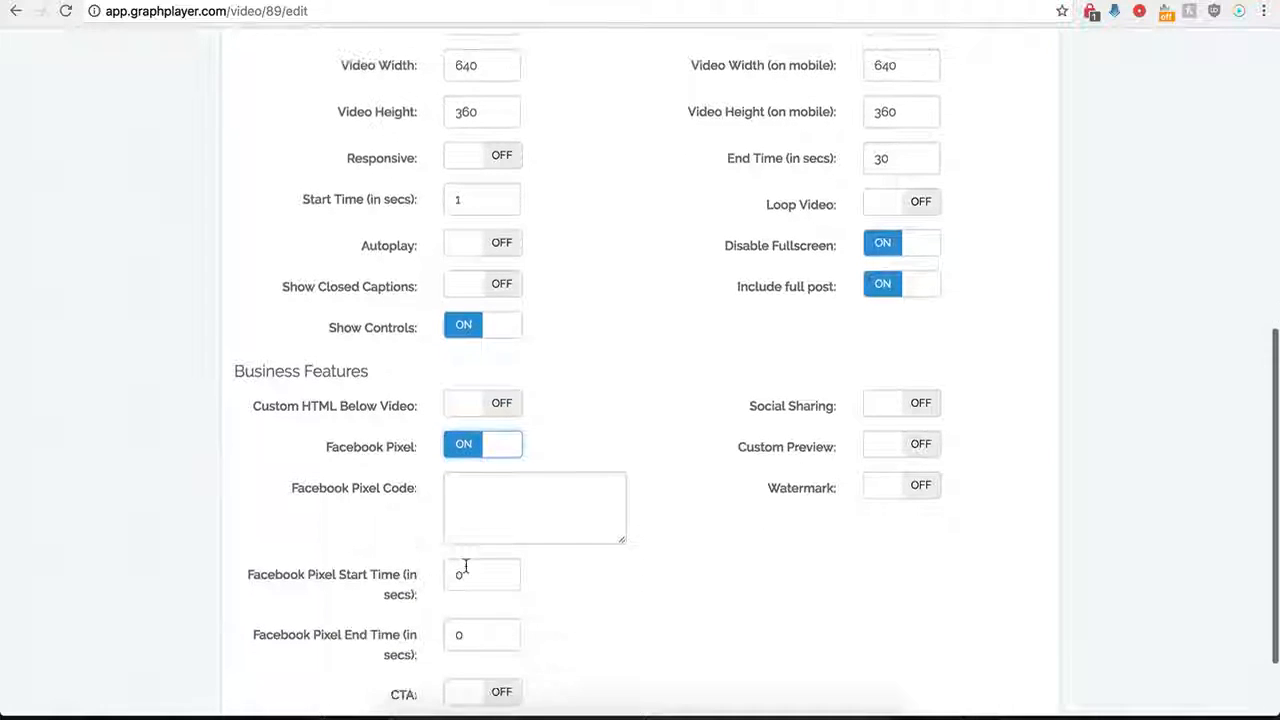
{"action": "scroll", "coordinate": [490, 515], "scroll_direction": "down", "scroll_amount": 1}
{"action": "left_click", "coordinate": [500, 463]}
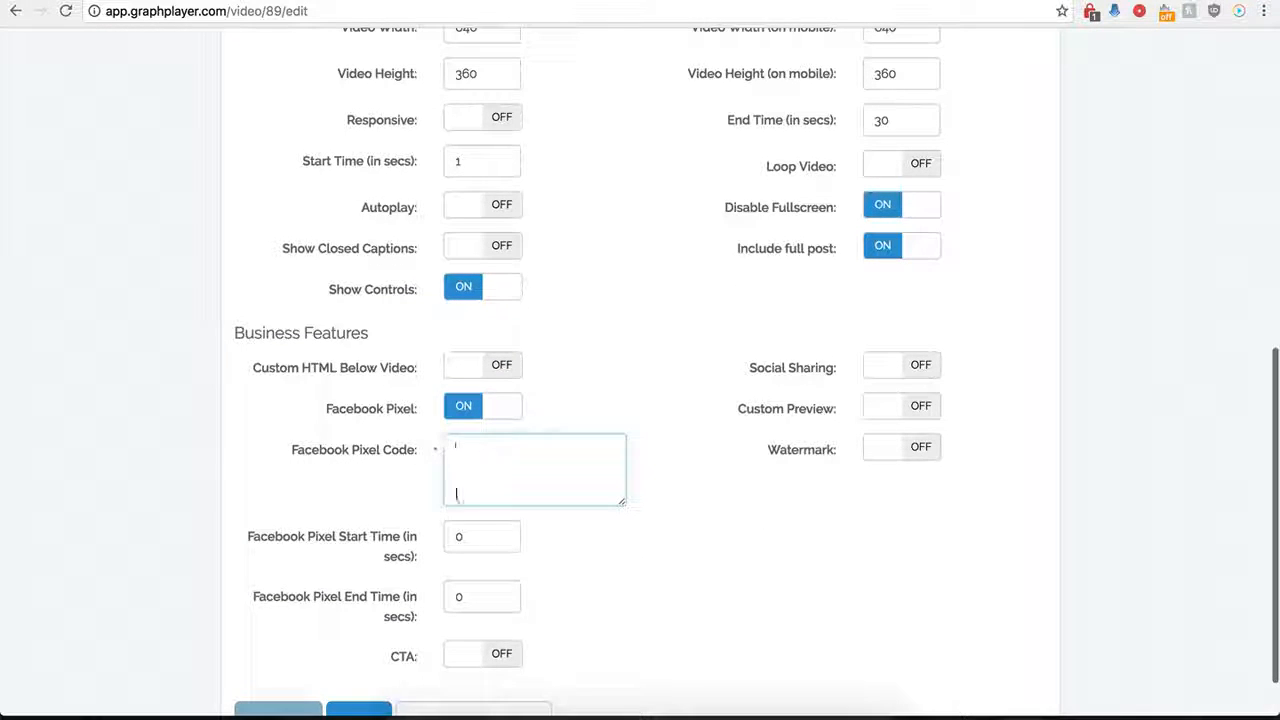
{"action": "left_click", "coordinate": [462, 408]}
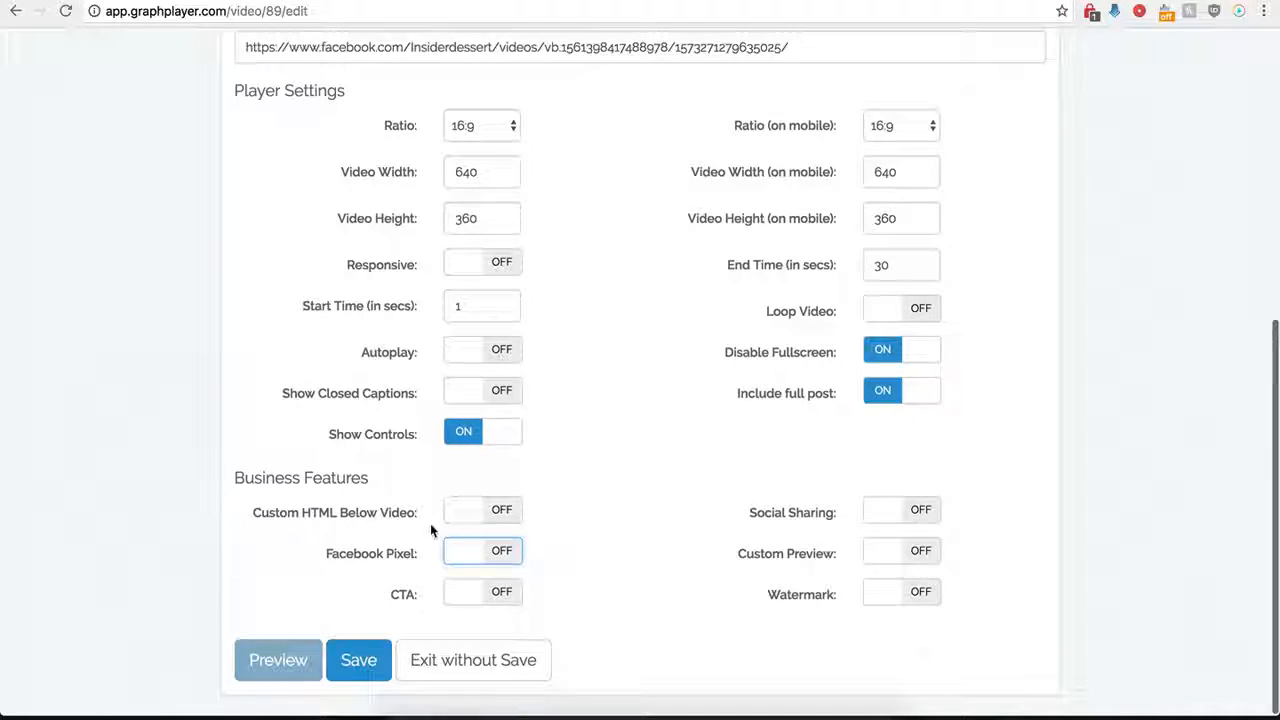
{"action": "left_click", "coordinate": [502, 594]}
{"action": "scroll", "coordinate": [577, 630], "scroll_direction": "down", "scroll_amount": 5}
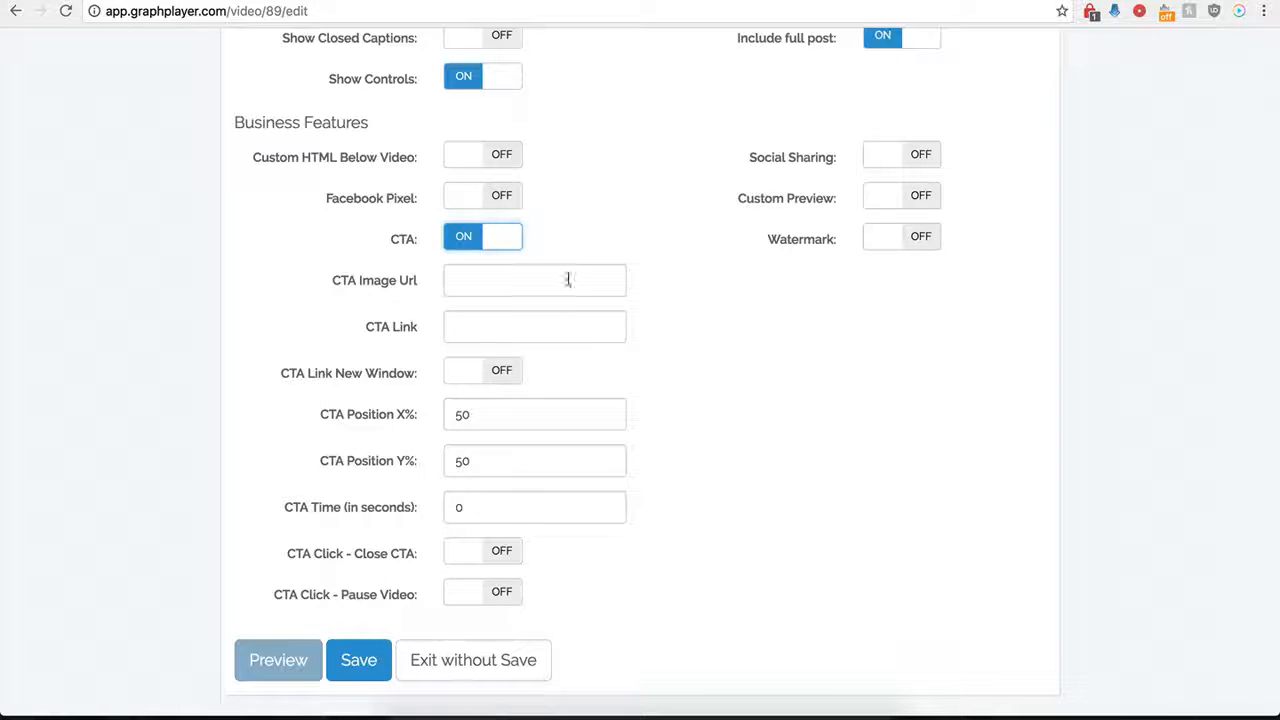
{"action": "left_click", "coordinate": [478, 282]}
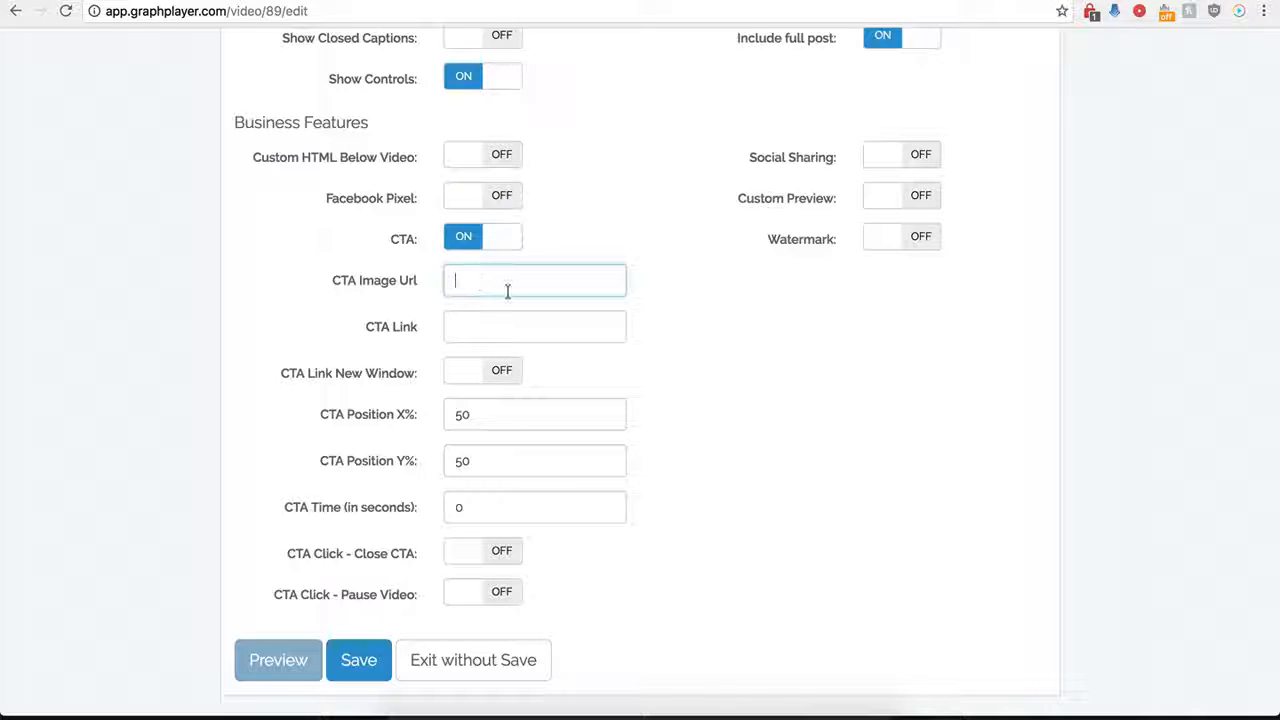
{"action": "key", "text": "ctrl+v"}
{"action": "left_click", "coordinate": [468, 330]}
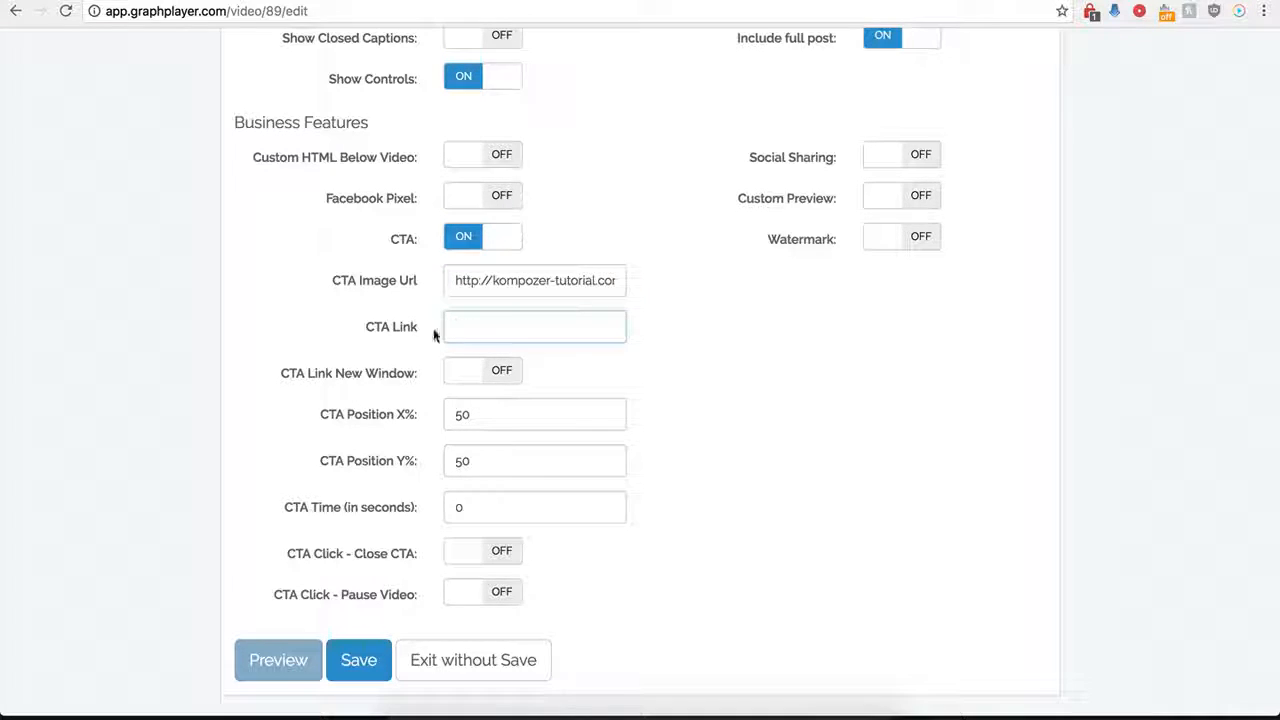
{"action": "left_click", "coordinate": [470, 330]}
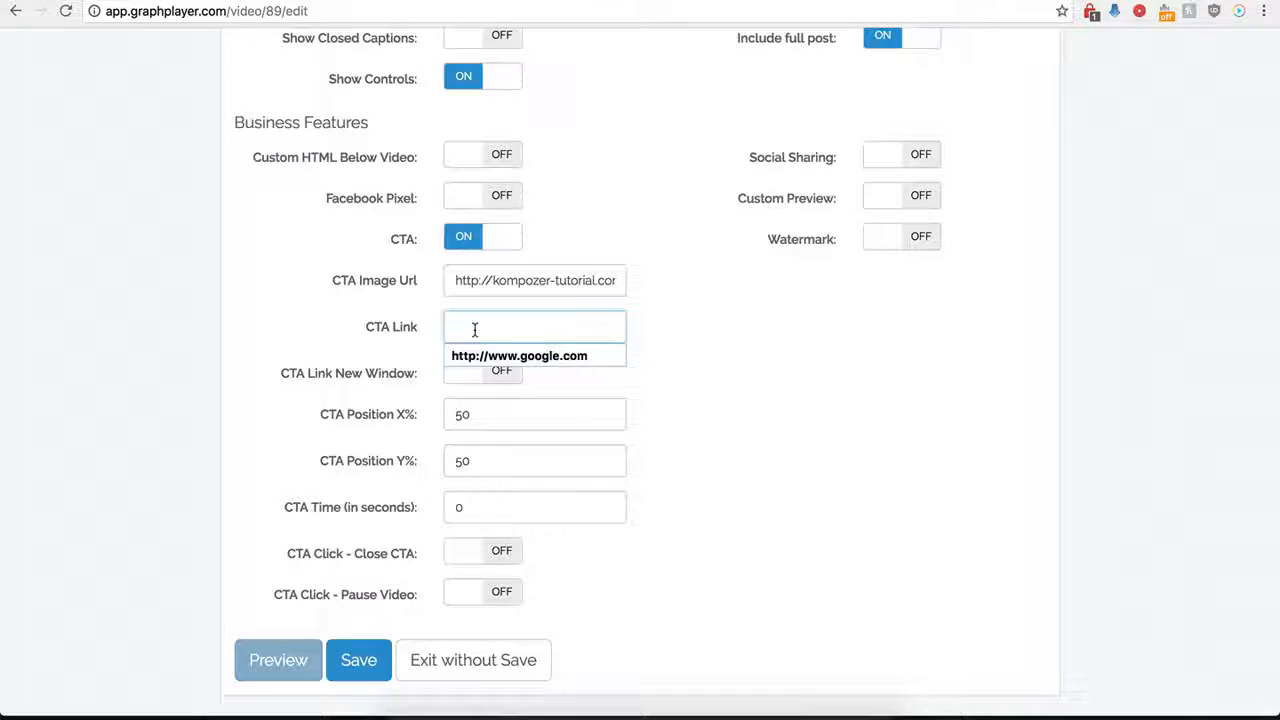
{"action": "left_click", "coordinate": [495, 356]}
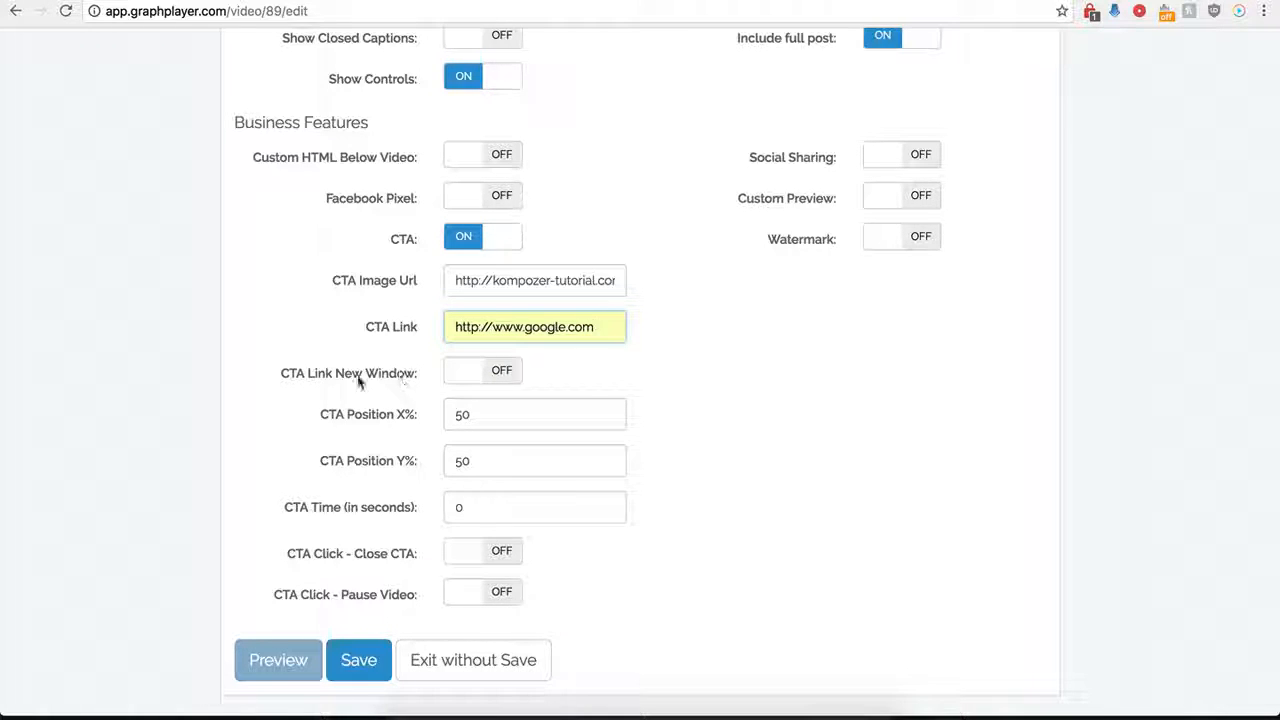
{"action": "left_click", "coordinate": [495, 372]}
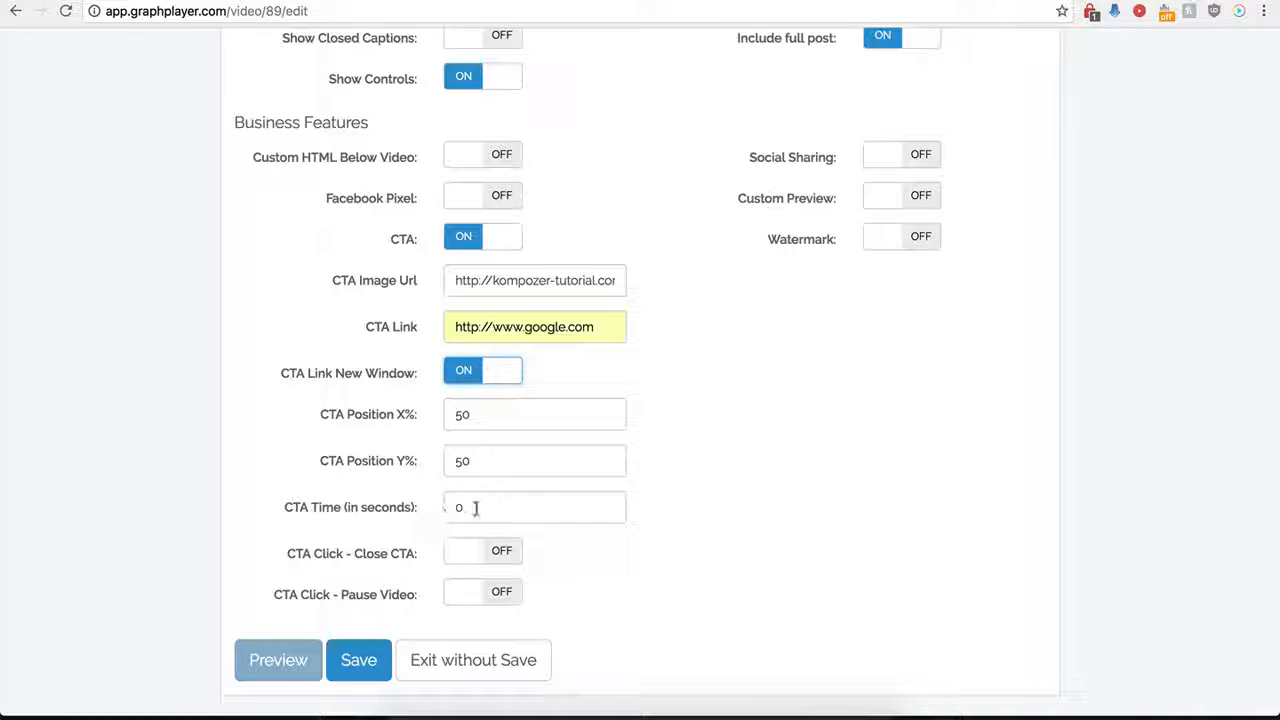
Try a different CTA Time and restore it to 0 seconds.
{"action": "left_click_drag", "start_coordinate": [552, 508], "coordinate": [449, 508]}
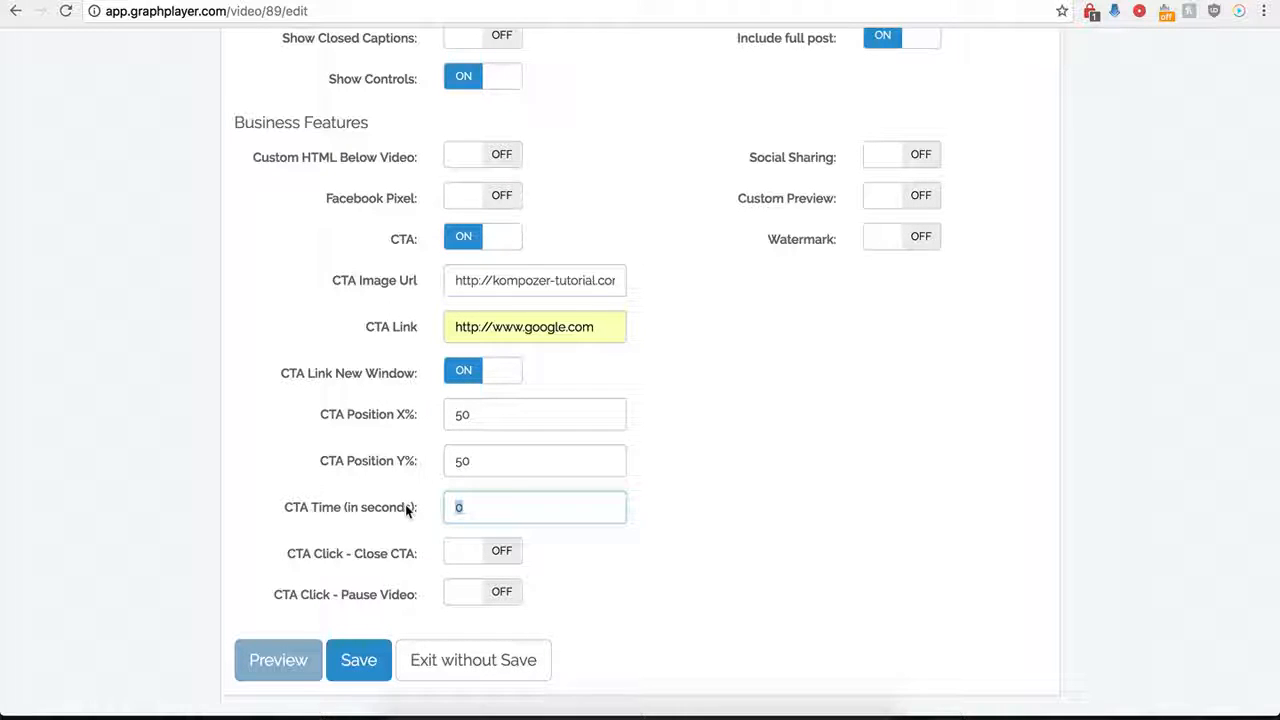
{"action": "type", "text": "120"}
{"action": "key", "text": "BackSpace"}
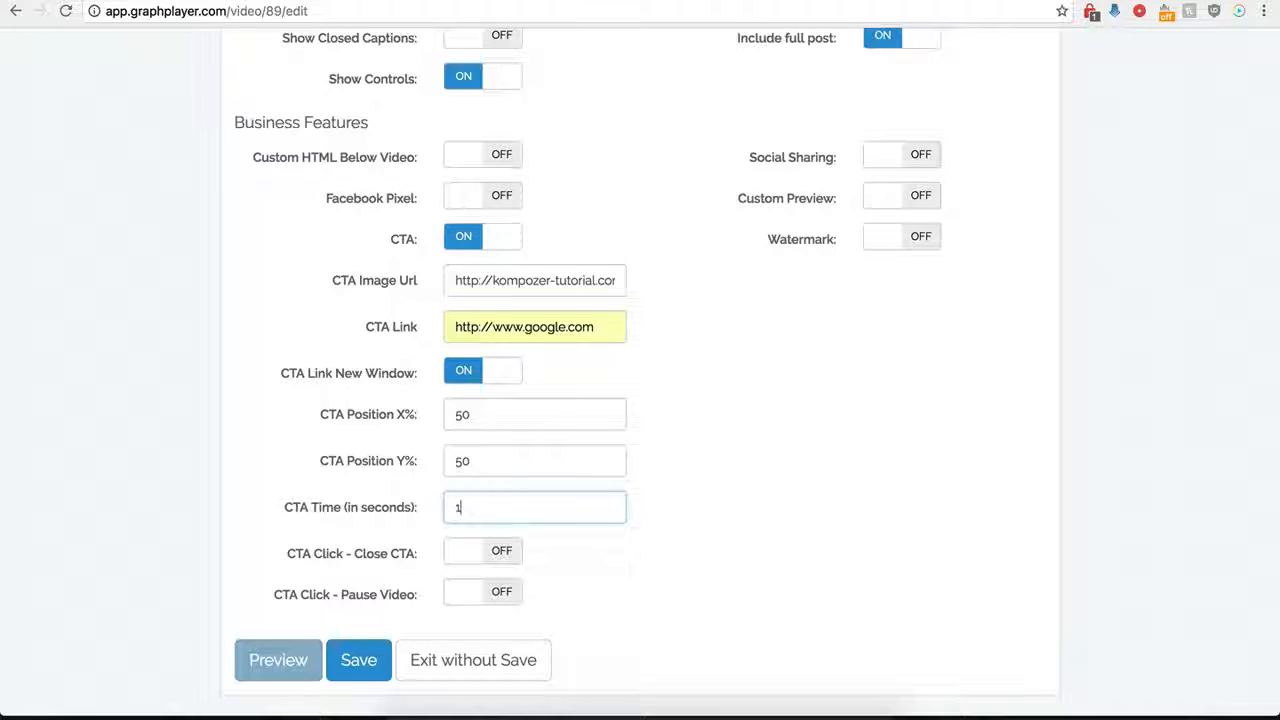
{"action": "type", "text": "0"}
{"action": "left_click", "coordinate": [527, 594]}
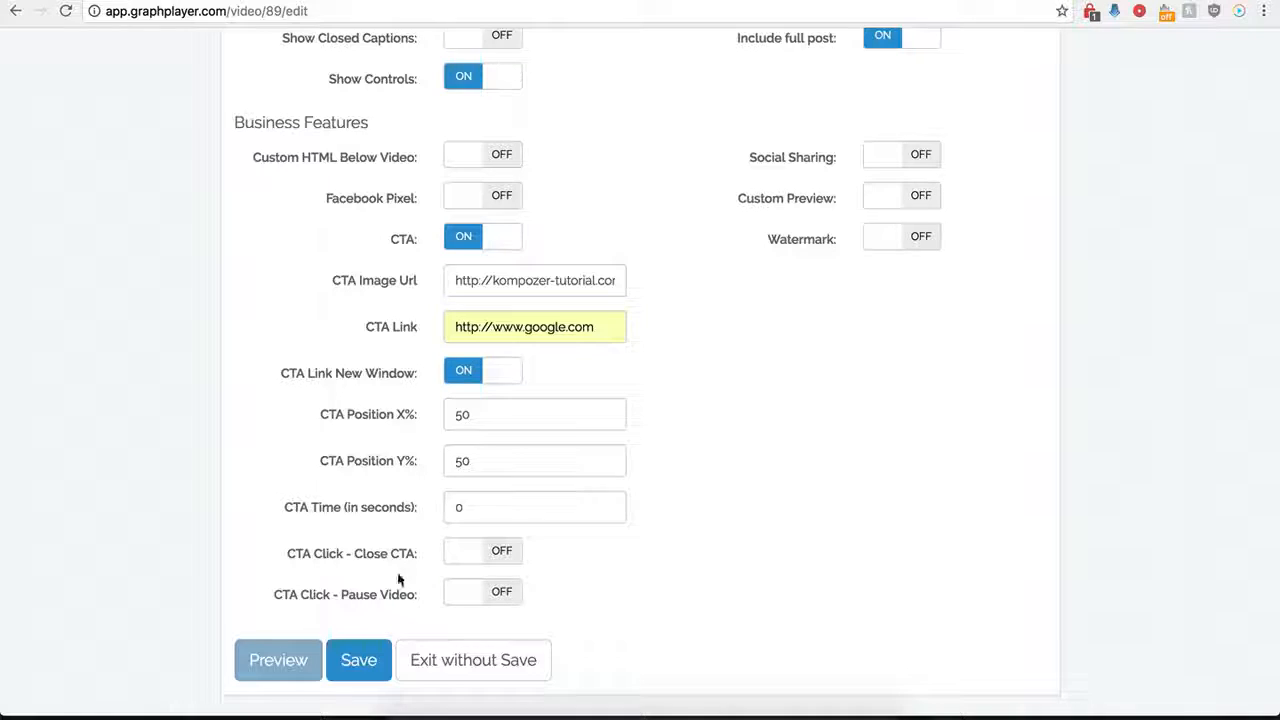
Turn on CTA Click - Close CTA, save the player and check the CTA on the reloaded WordPress Test page.
{"action": "left_click", "coordinate": [502, 556]}
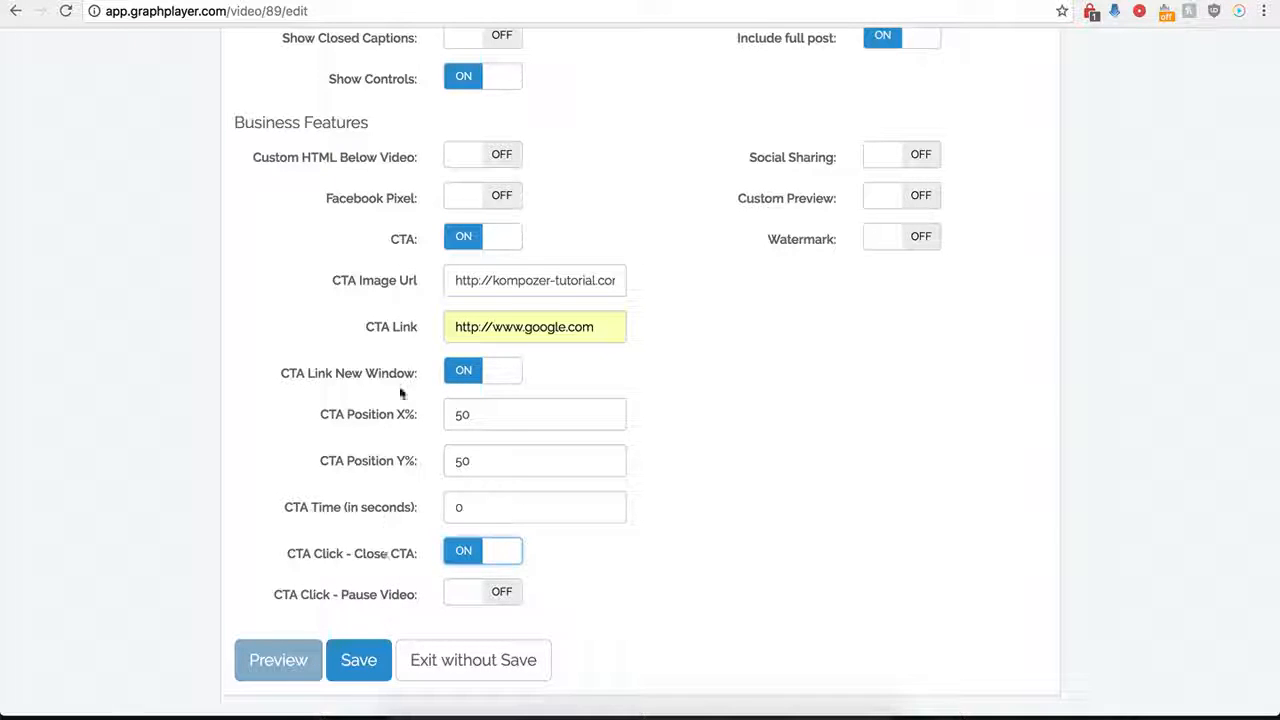
{"action": "left_click", "coordinate": [345, 672]}
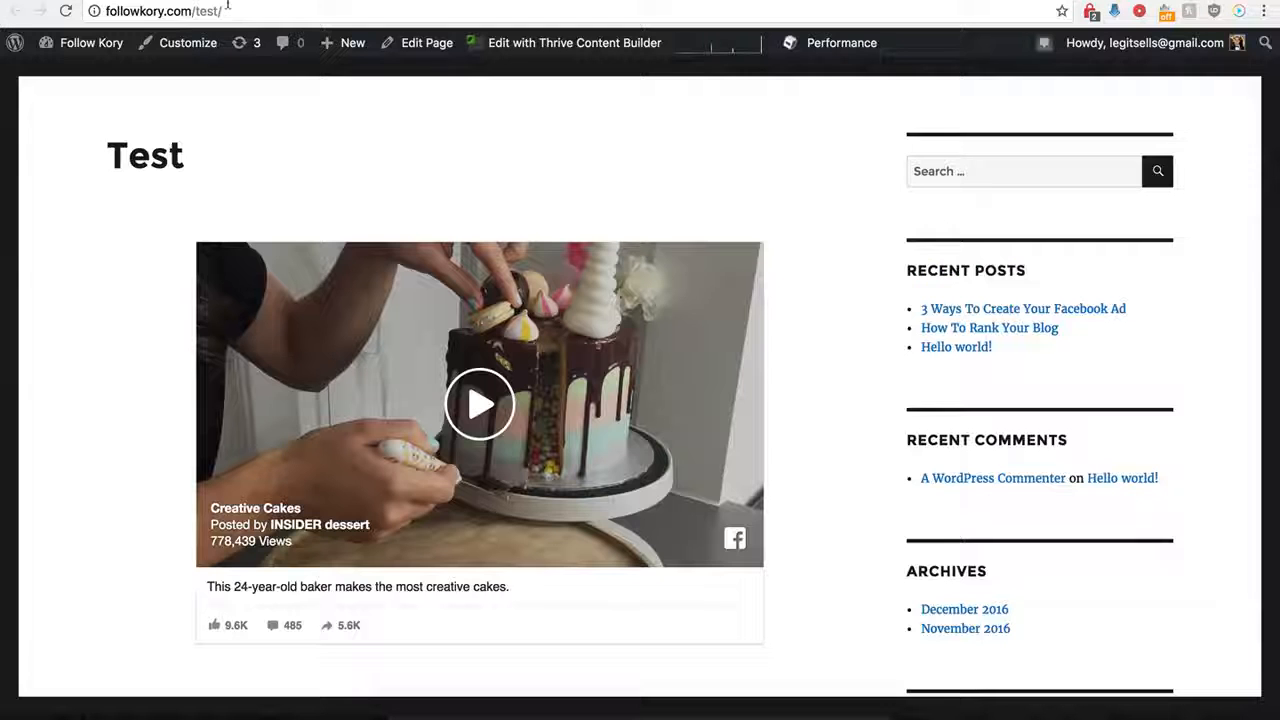
{"action": "left_click", "coordinate": [65, 11]}
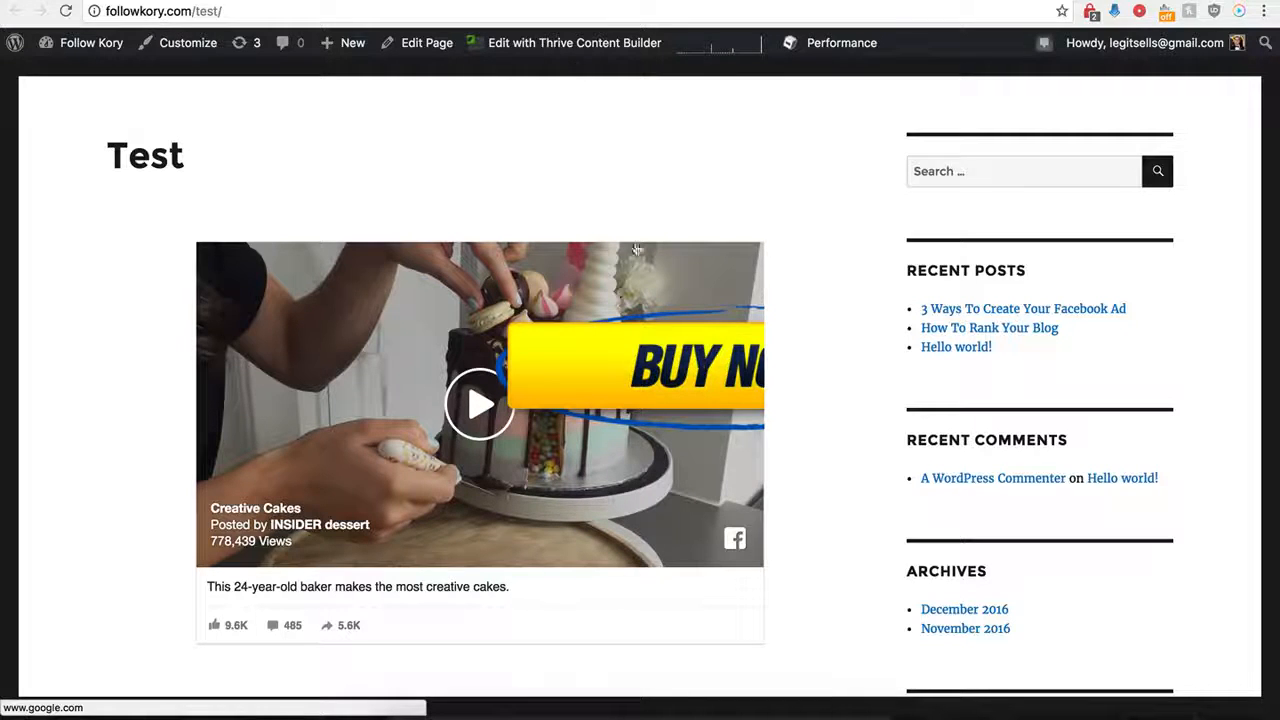
Set CTA Position X% to 0 in GraphPlayer's Demo Name player, save it and test the Buy Now CTA on the Test page.
{"action": "left_click", "coordinate": [340, 1]}
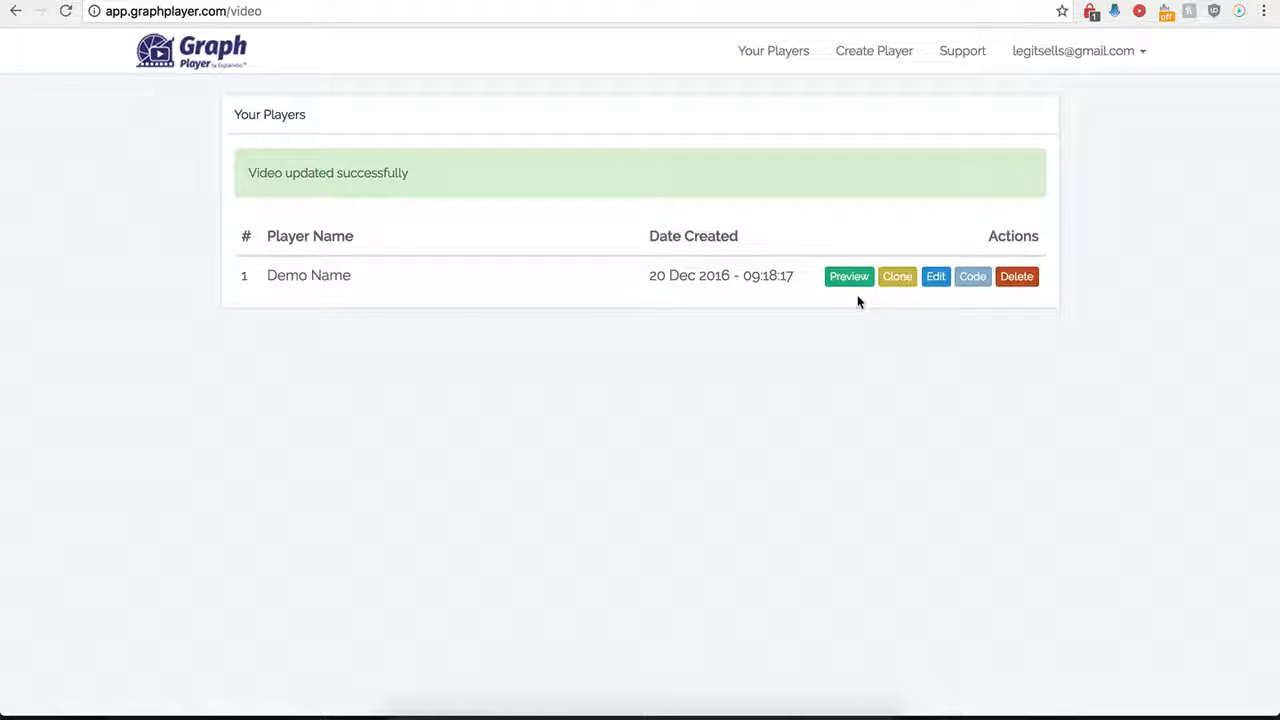
{"action": "left_click", "coordinate": [935, 276]}
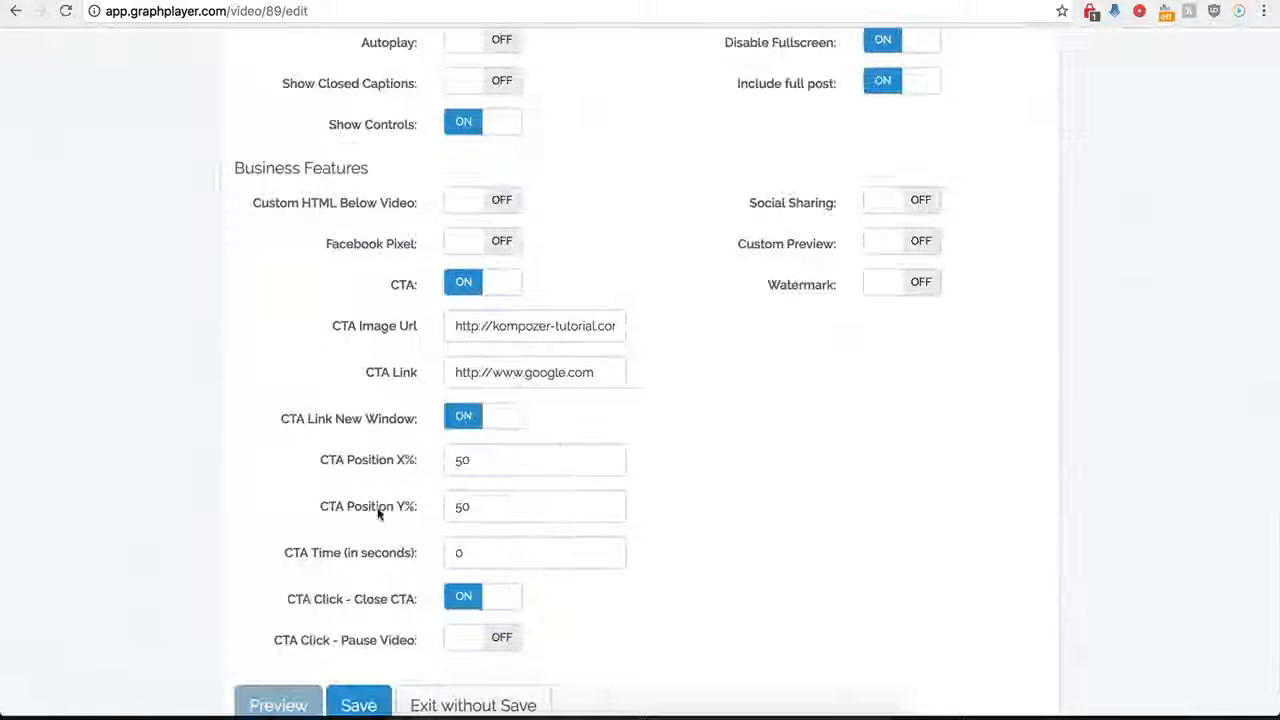
{"action": "scroll", "coordinate": [407, 511], "scroll_direction": "down", "scroll_amount": 1}
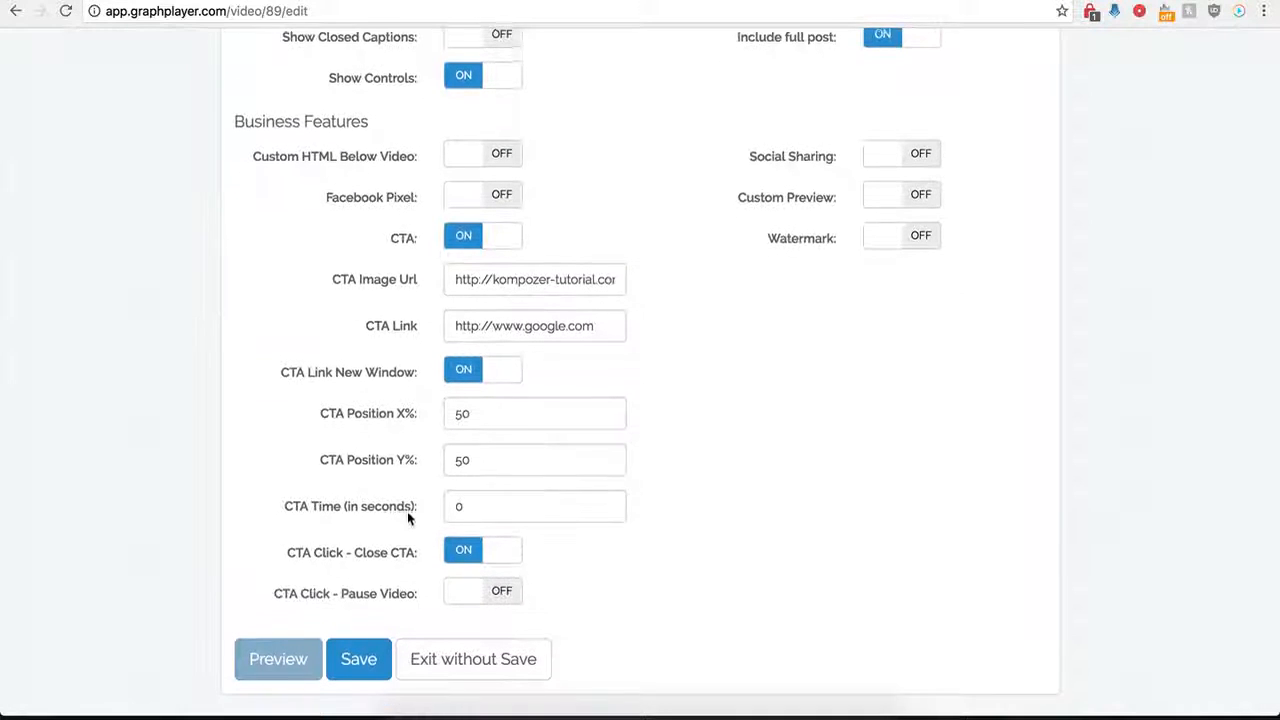
{"action": "left_click", "coordinate": [489, 422]}
{"action": "left_click_drag", "start_coordinate": [489, 422], "coordinate": [440, 424]}
{"action": "key", "text": "BackSpace"}
{"action": "type", "text": "0"}
{"action": "left_click", "coordinate": [358, 660]}
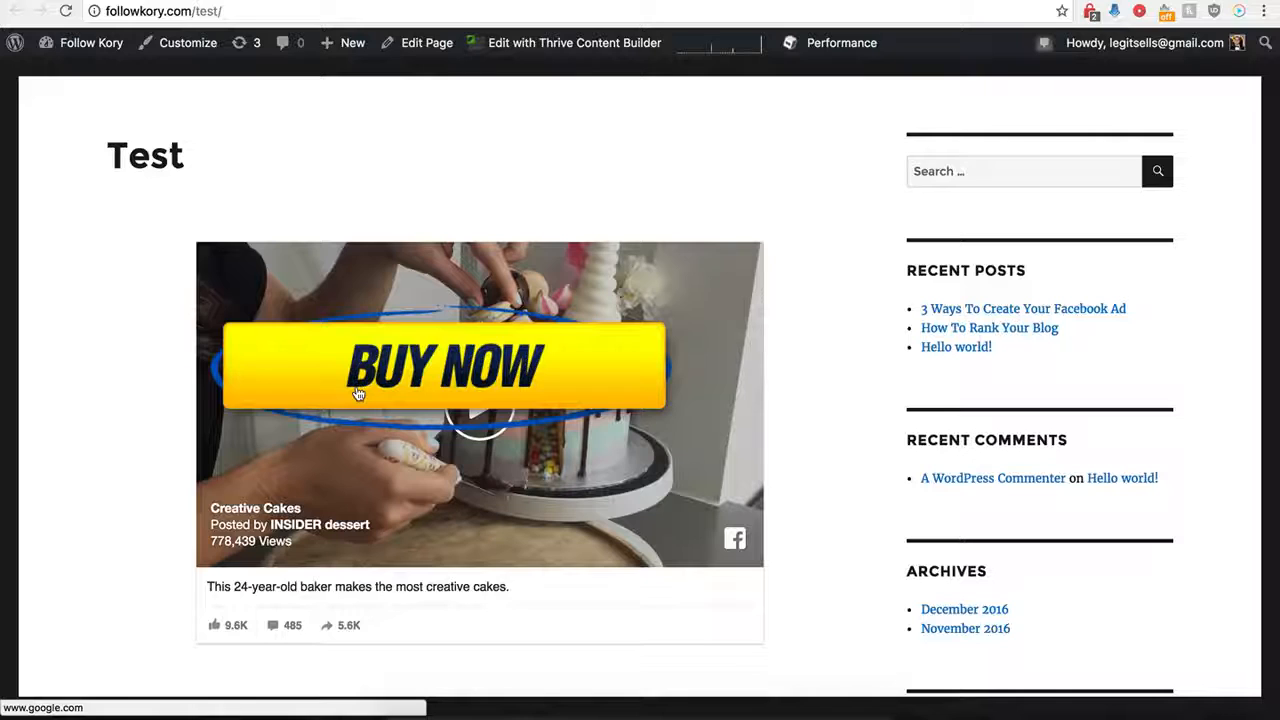
{"action": "left_click", "coordinate": [455, 370]}
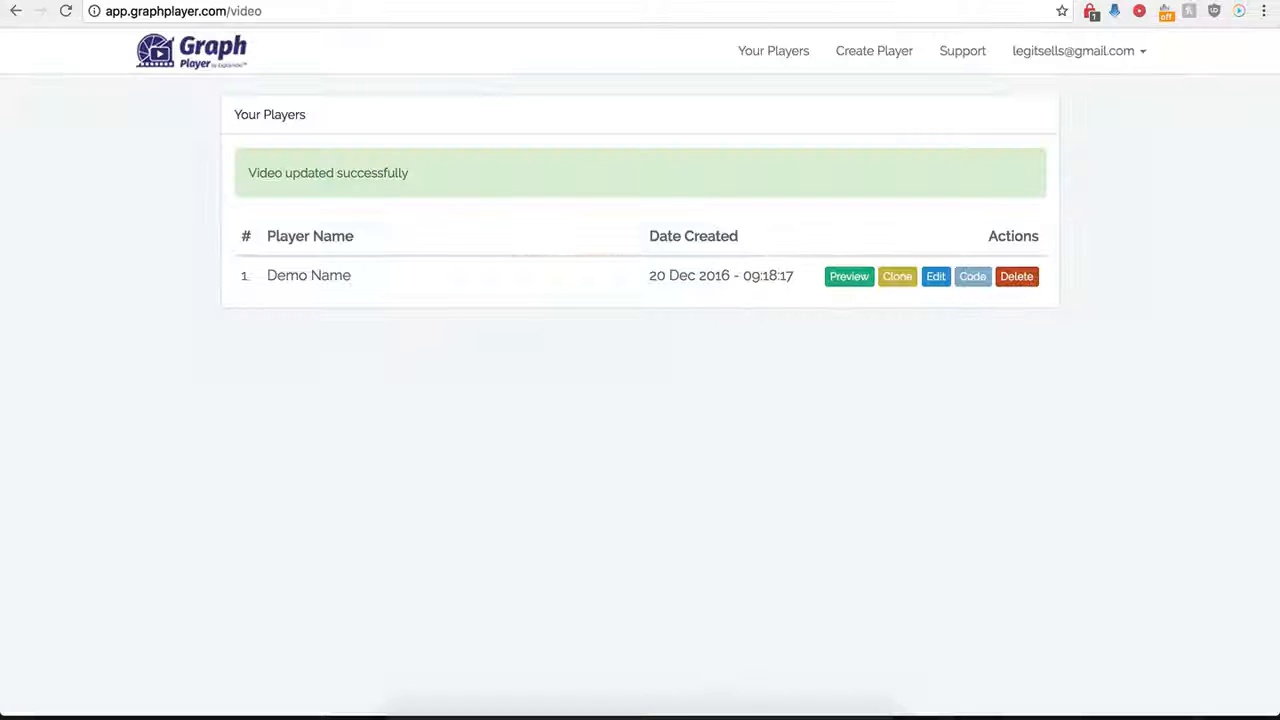
Reopen the Demo Name player in GraphPlayer for editing and disable the CTA.
{"action": "left_click", "coordinate": [935, 277]}
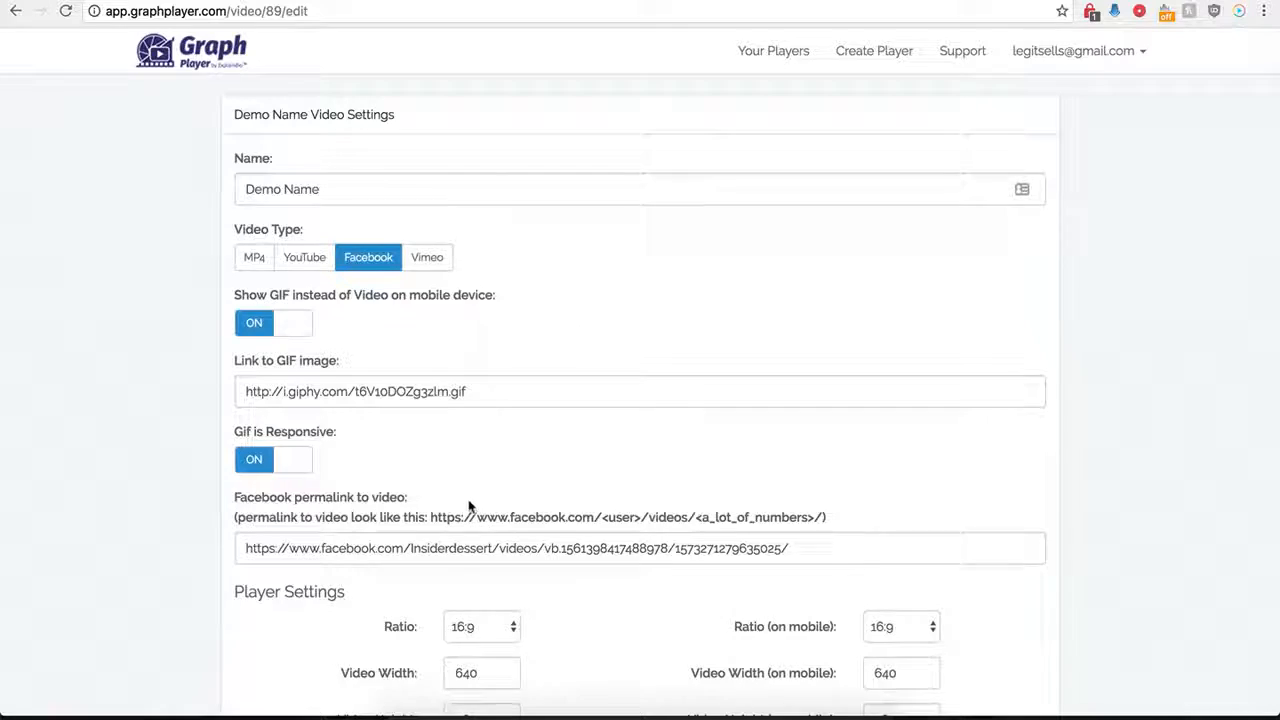
{"action": "scroll", "coordinate": [480, 437], "scroll_direction": "down", "scroll_amount": 10}
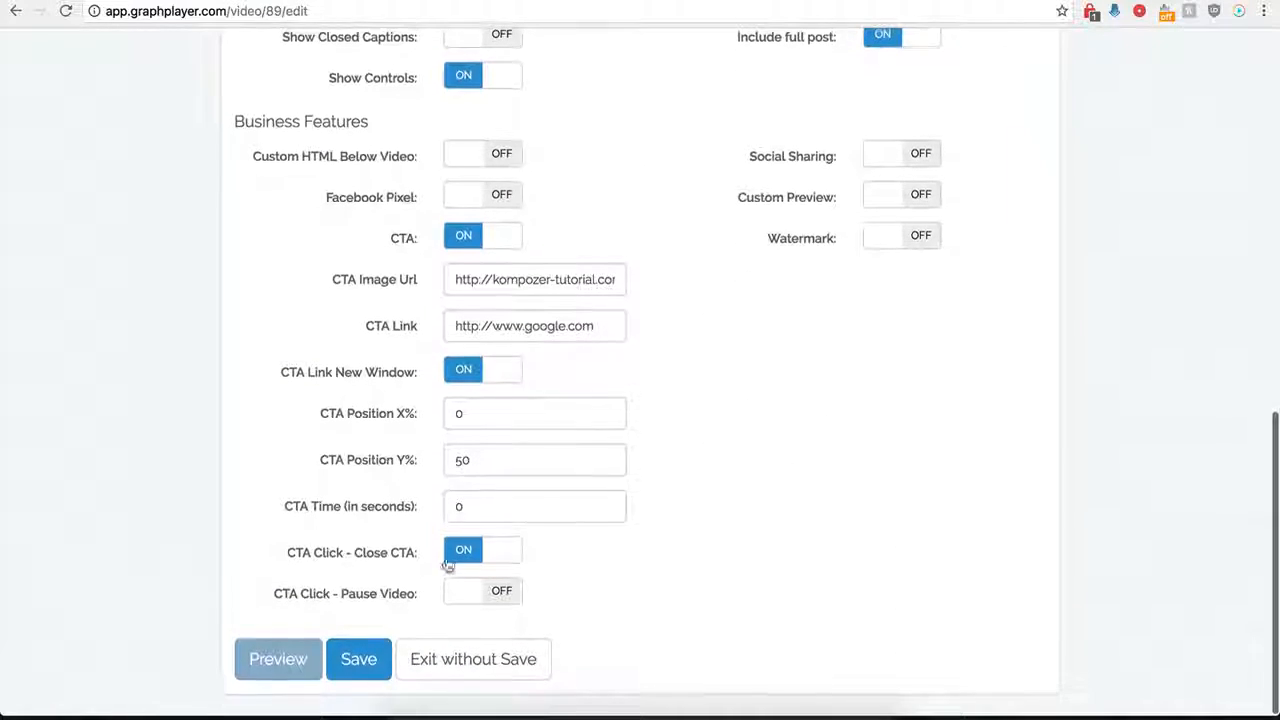
{"action": "left_click", "coordinate": [460, 236]}
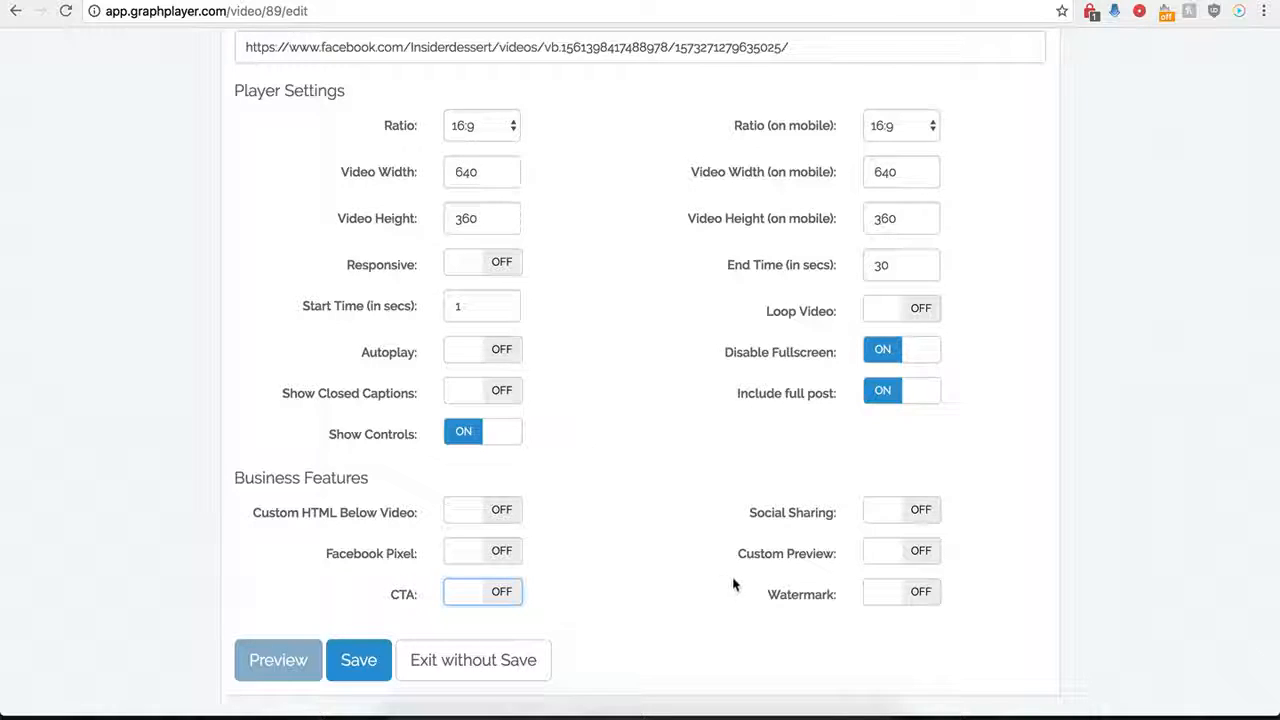
{"action": "left_click", "coordinate": [915, 512]}
{"action": "scroll", "coordinate": [709, 557], "scroll_direction": "down", "scroll_amount": 3}
{"action": "scroll", "coordinate": [709, 555], "scroll_direction": "down", "scroll_amount": 2}
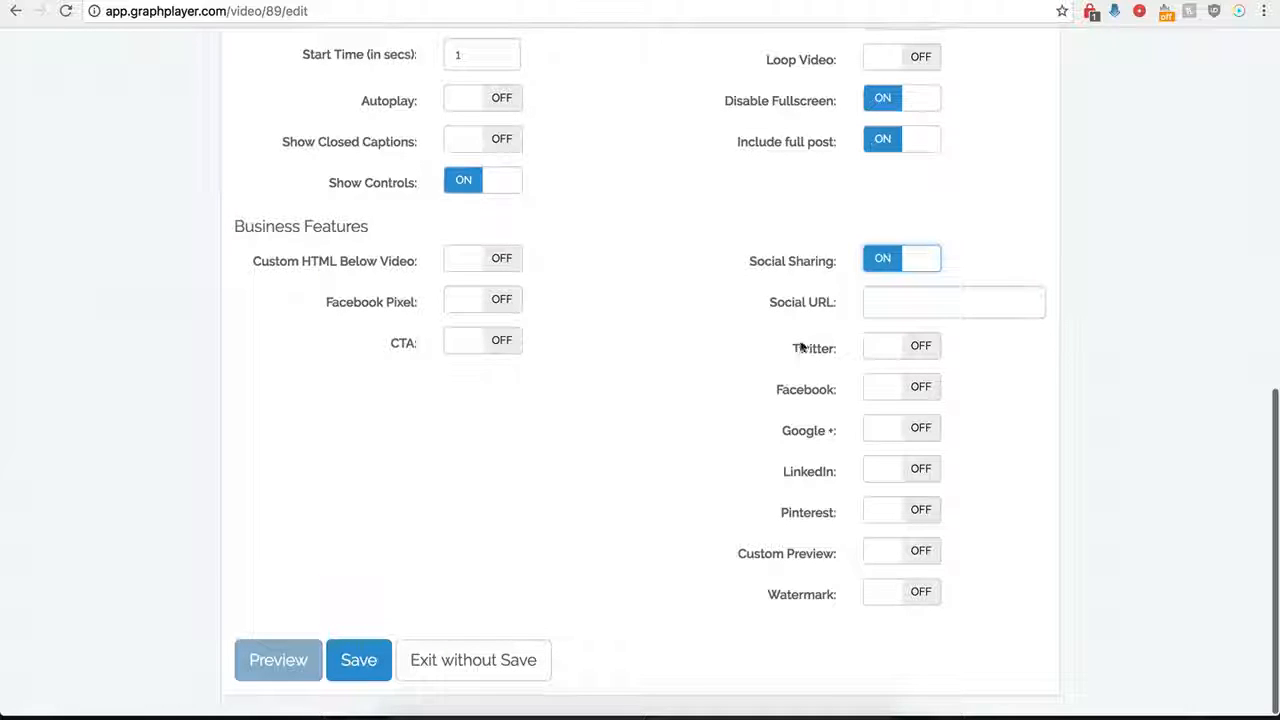
{"action": "left_click", "coordinate": [884, 301]}
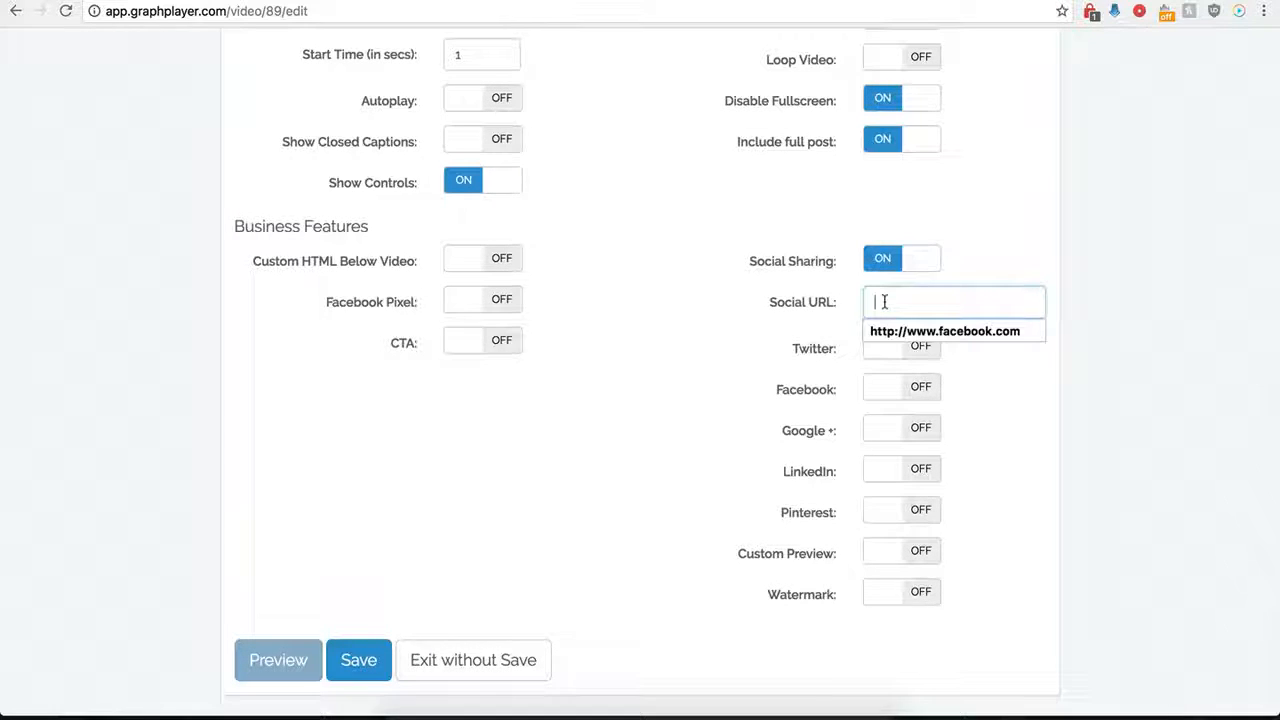
{"action": "left_click", "coordinate": [873, 331]}
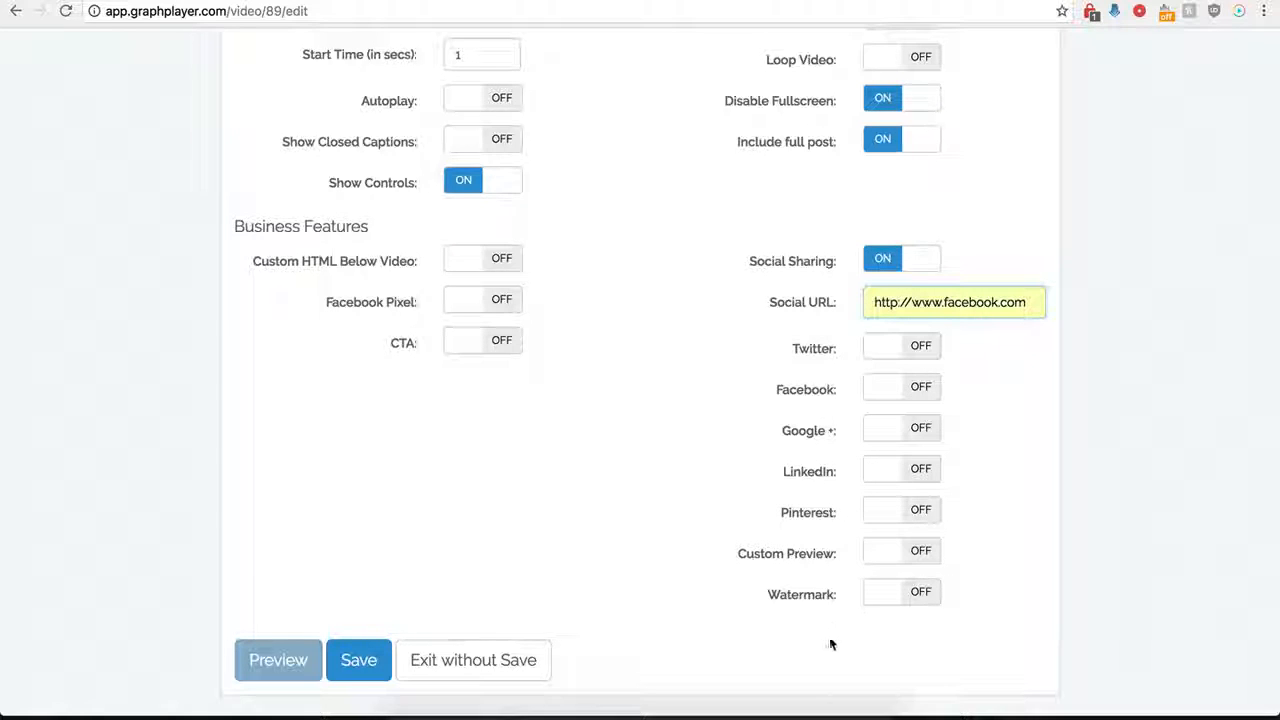
Enable Twitter sharing with the handle testing and the text twitter.
{"action": "left_click", "coordinate": [914, 349]}
{"action": "left_click", "coordinate": [892, 390]}
{"action": "left_click", "coordinate": [898, 420]}
{"action": "left_click", "coordinate": [894, 440]}
{"action": "left_click", "coordinate": [898, 464]}
{"action": "scroll", "coordinate": [783, 460], "scroll_direction": "down", "scroll_amount": 2}
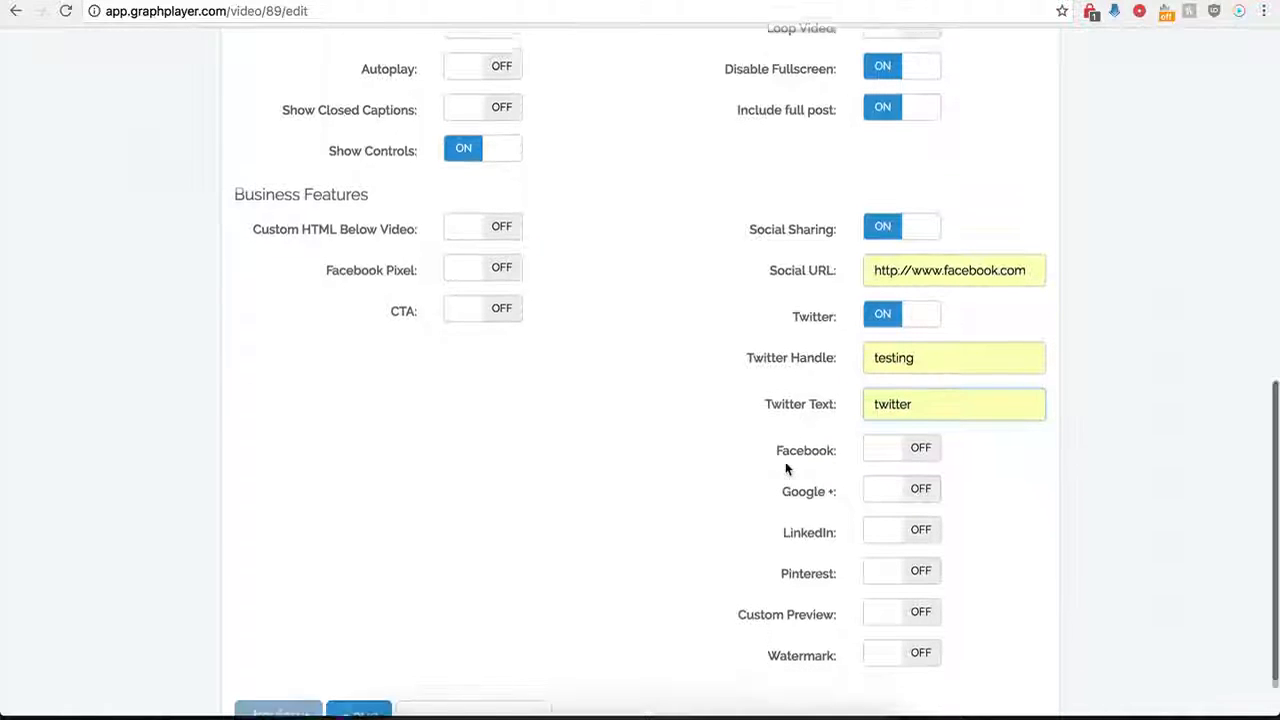
Enable the Facebook, Google + and LinkedIn sharing options.
{"action": "left_click", "coordinate": [921, 450]}
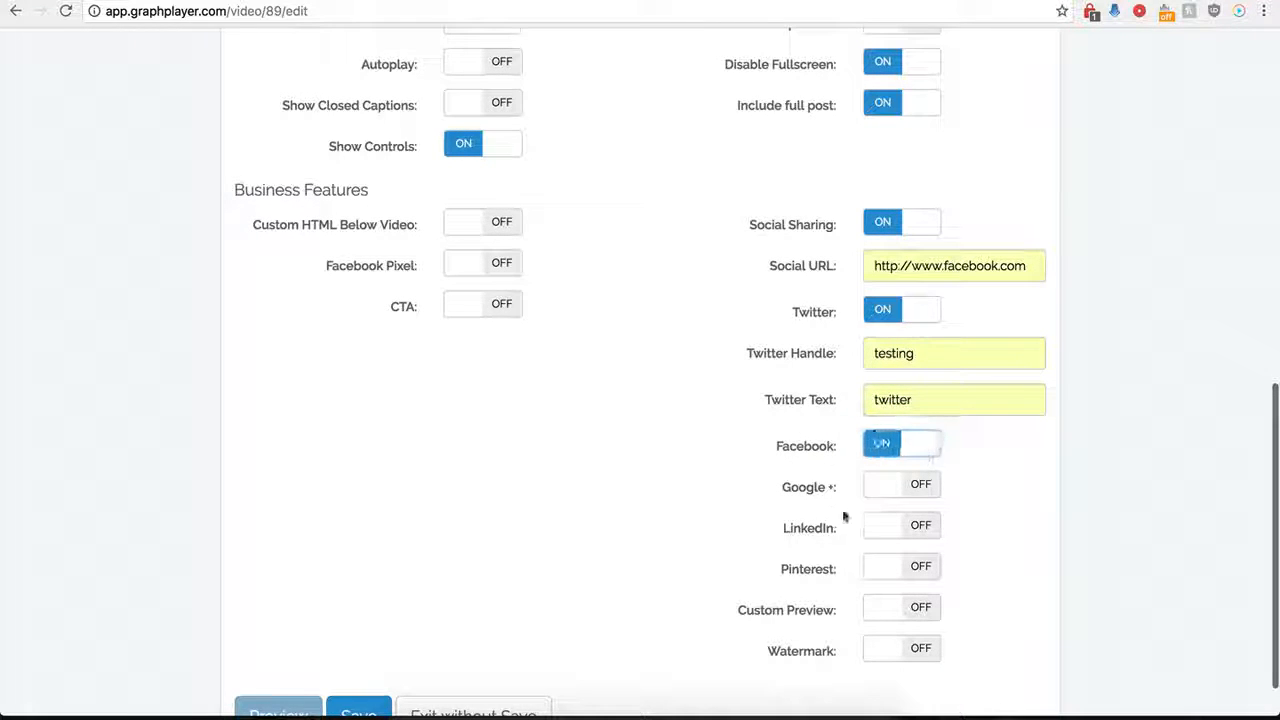
{"action": "left_click", "coordinate": [880, 486]}
{"action": "left_click", "coordinate": [915, 527]}
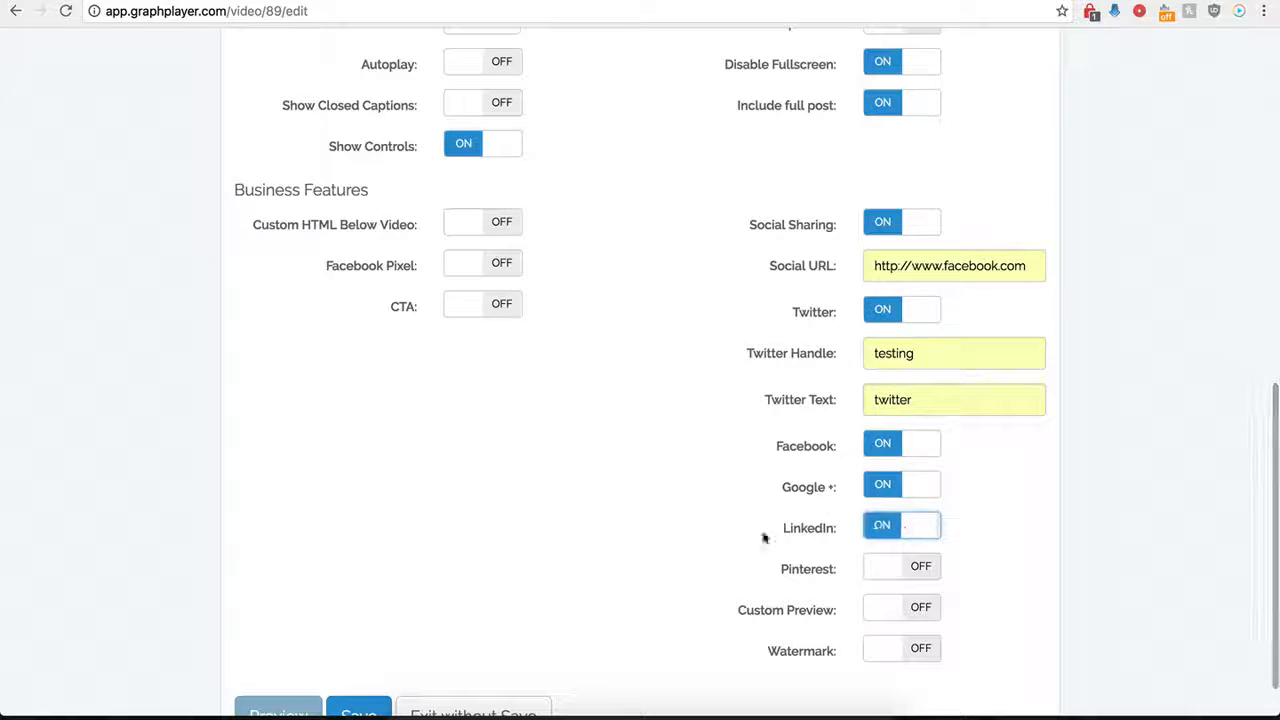
{"action": "scroll", "coordinate": [885, 530], "scroll_direction": "down", "scroll_amount": 2}
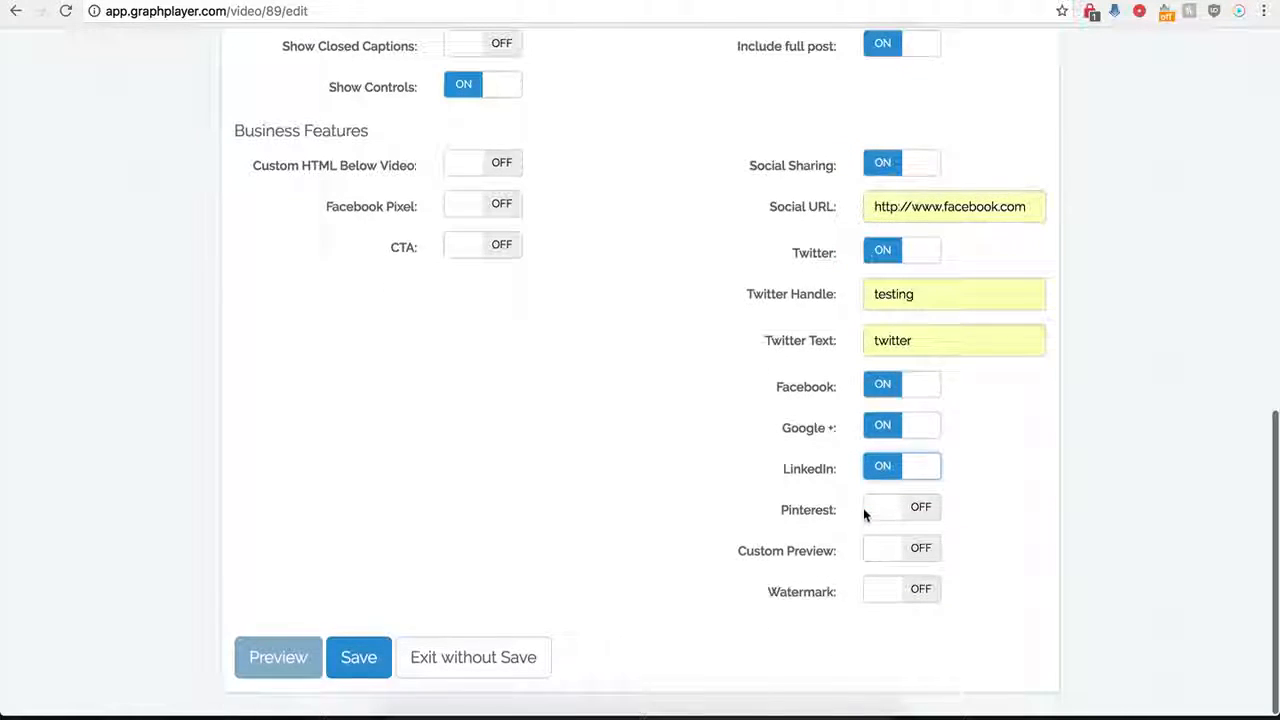
Save the player and reload the WordPress Test page to check social sharing on the video.
{"action": "left_click", "coordinate": [362, 663]}
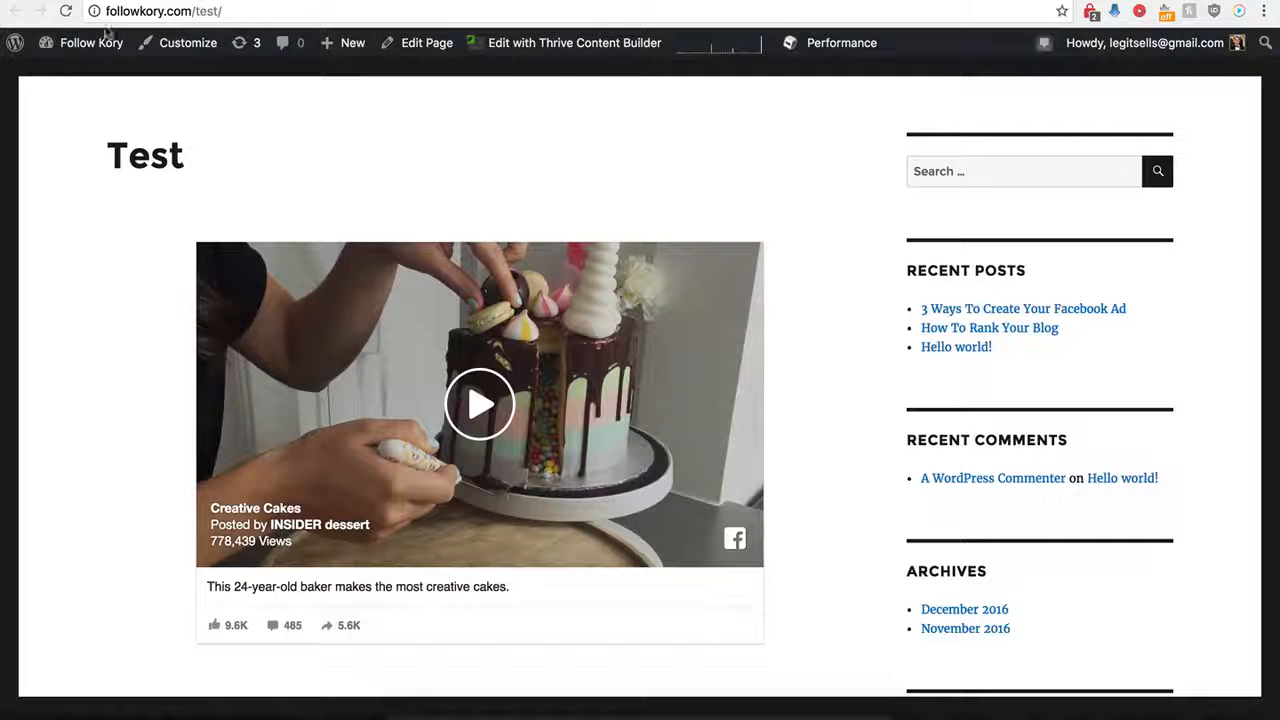
{"action": "left_click", "coordinate": [66, 11]}
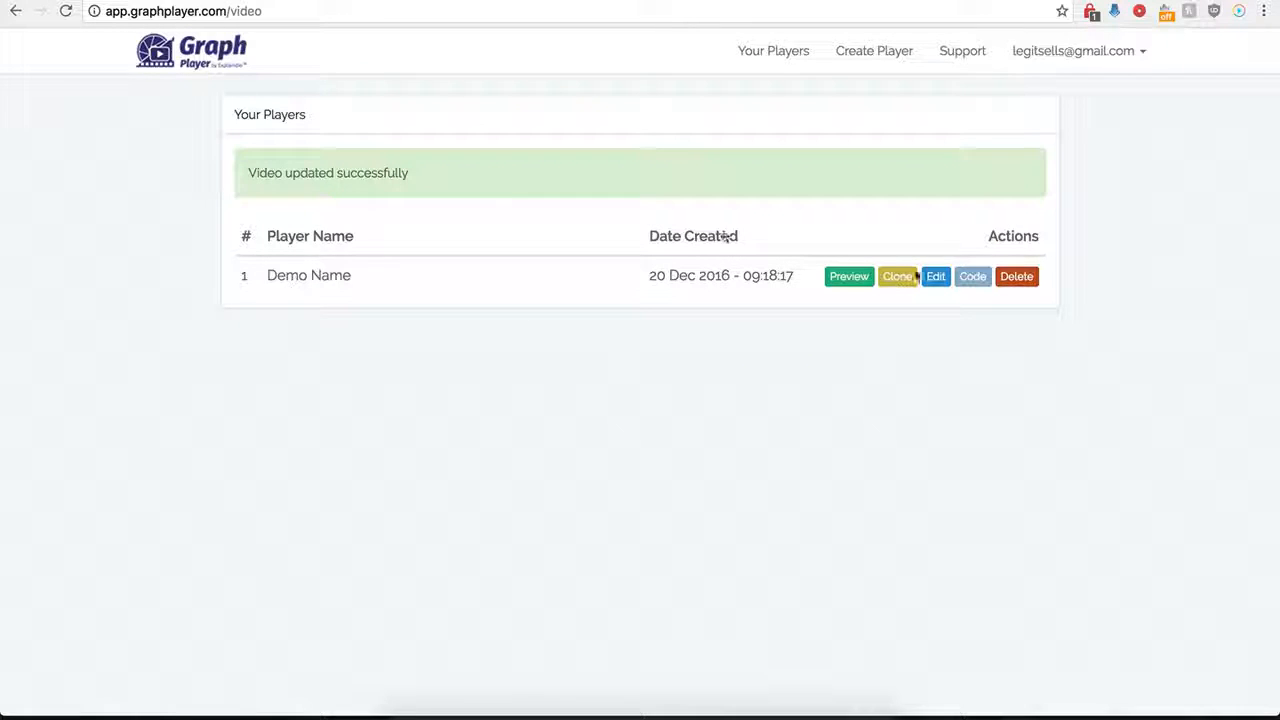
Reopen the Demo Name player in GraphPlayer for editing and disable Social Sharing.
{"action": "left_click", "coordinate": [936, 278]}
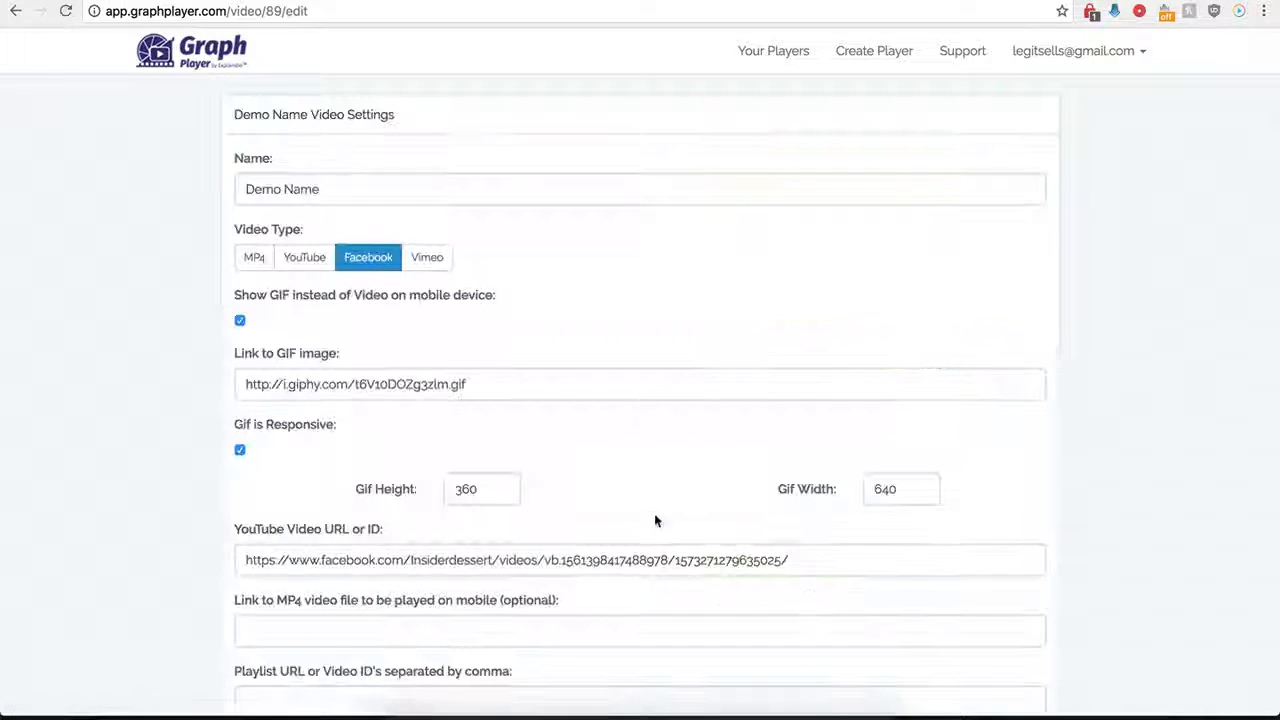
{"action": "scroll", "coordinate": [720, 580], "scroll_direction": "down", "scroll_amount": 8}
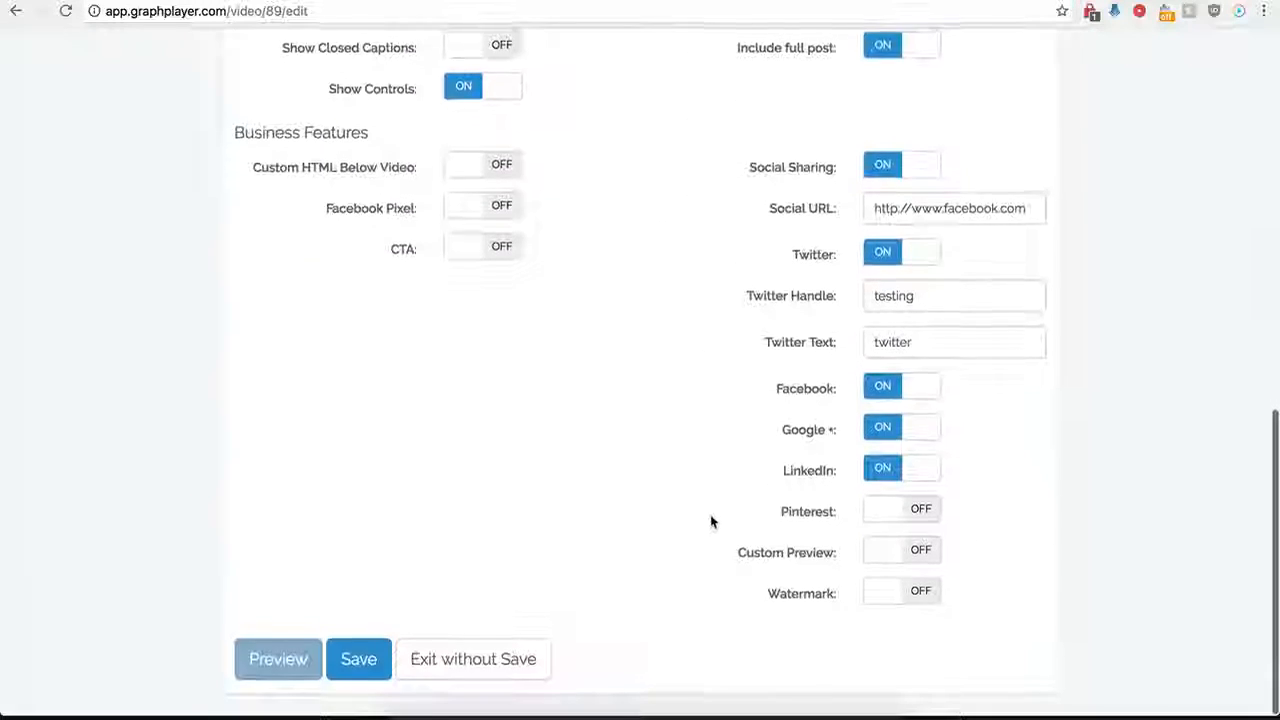
{"action": "left_click", "coordinate": [880, 169]}
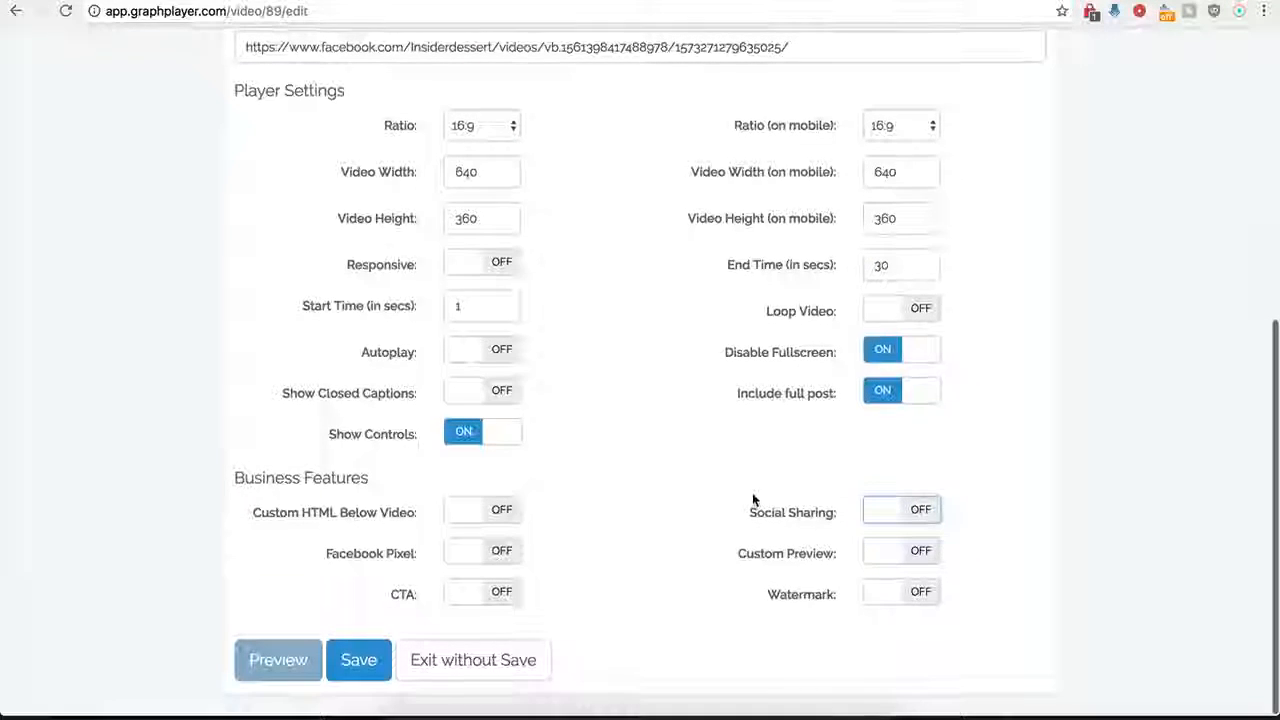
Enable Custom Preview and paste the hdwpro.com image address as the Preview Image URL.
{"action": "left_click", "coordinate": [921, 555]}
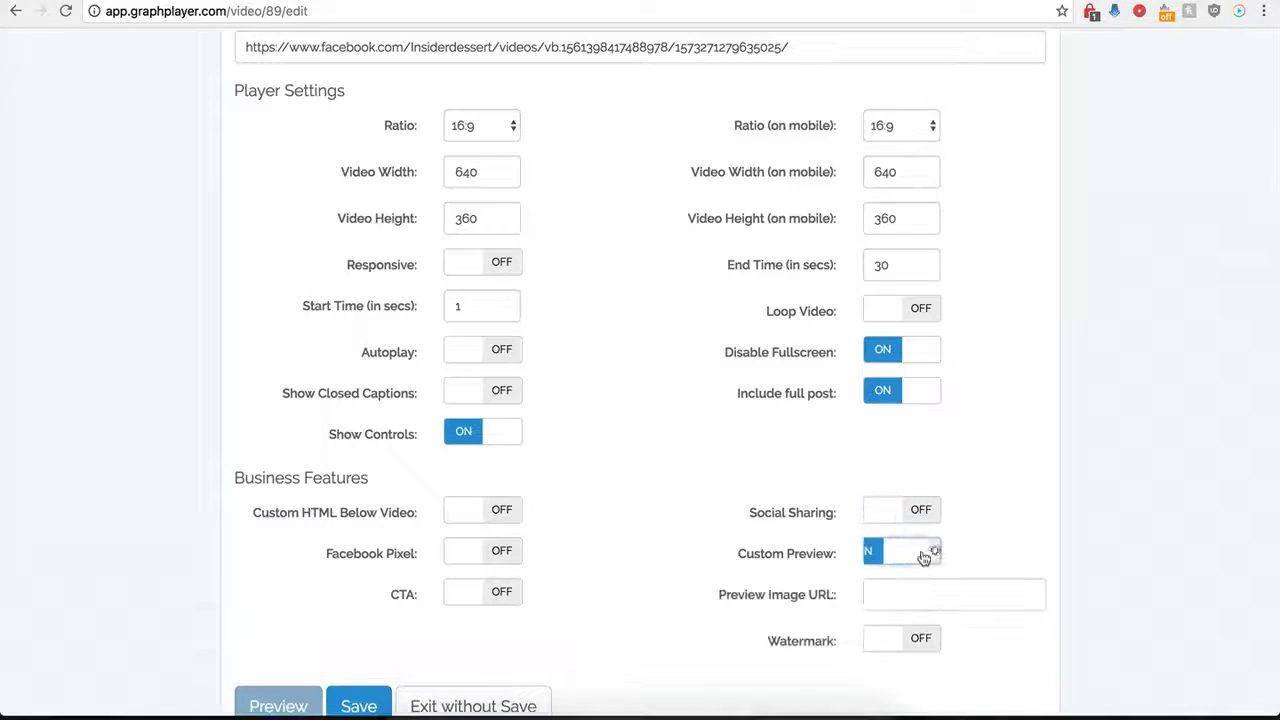
{"action": "left_click", "coordinate": [888, 598]}
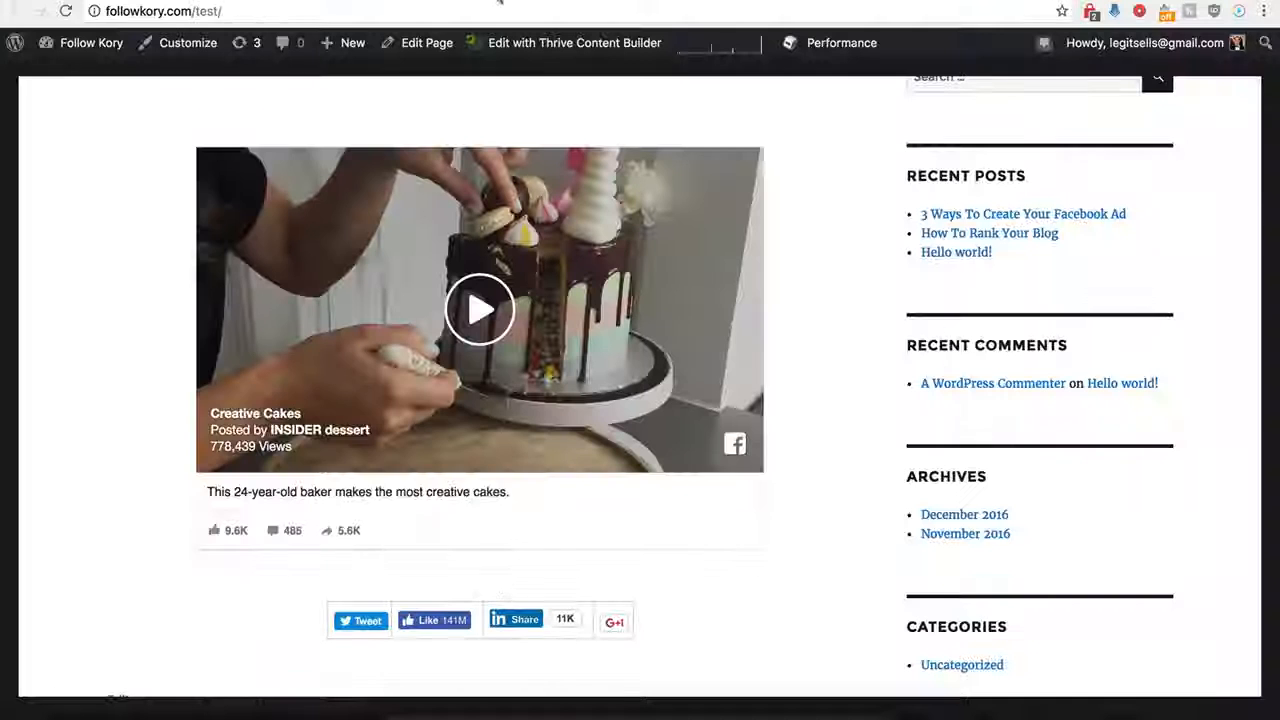
{"action": "scroll", "coordinate": [242, 350], "scroll_direction": "up", "scroll_amount": 1}
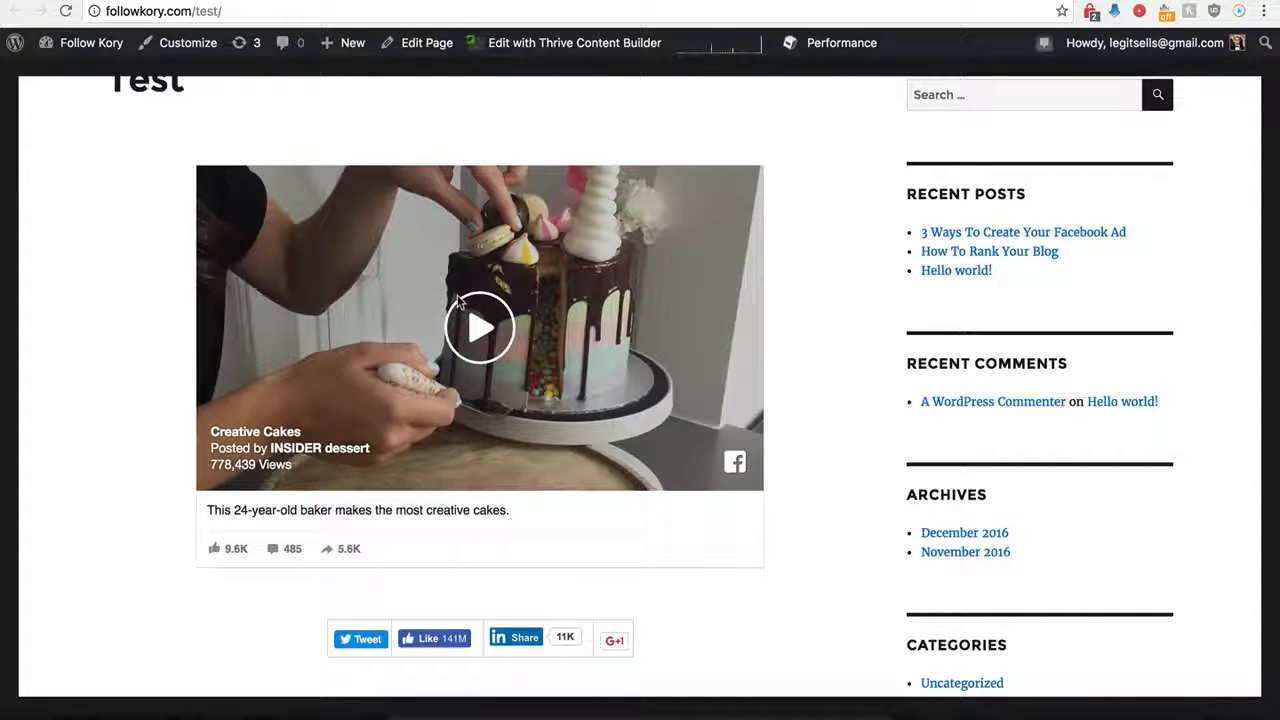
{"action": "scroll", "coordinate": [460, 300], "scroll_direction": "up", "scroll_amount": 1}
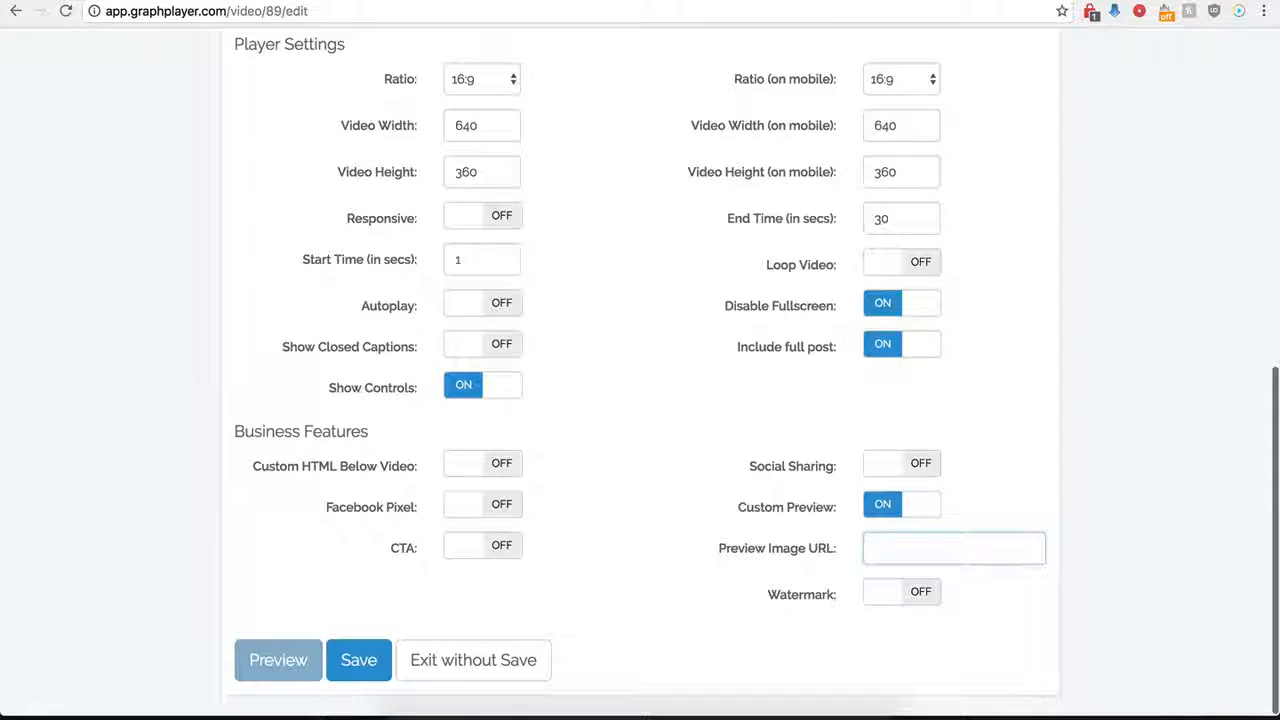
{"action": "left_click", "coordinate": [891, 546]}
{"action": "key", "text": "ctrl+v"}
{"action": "left_click", "coordinate": [757, 546]}
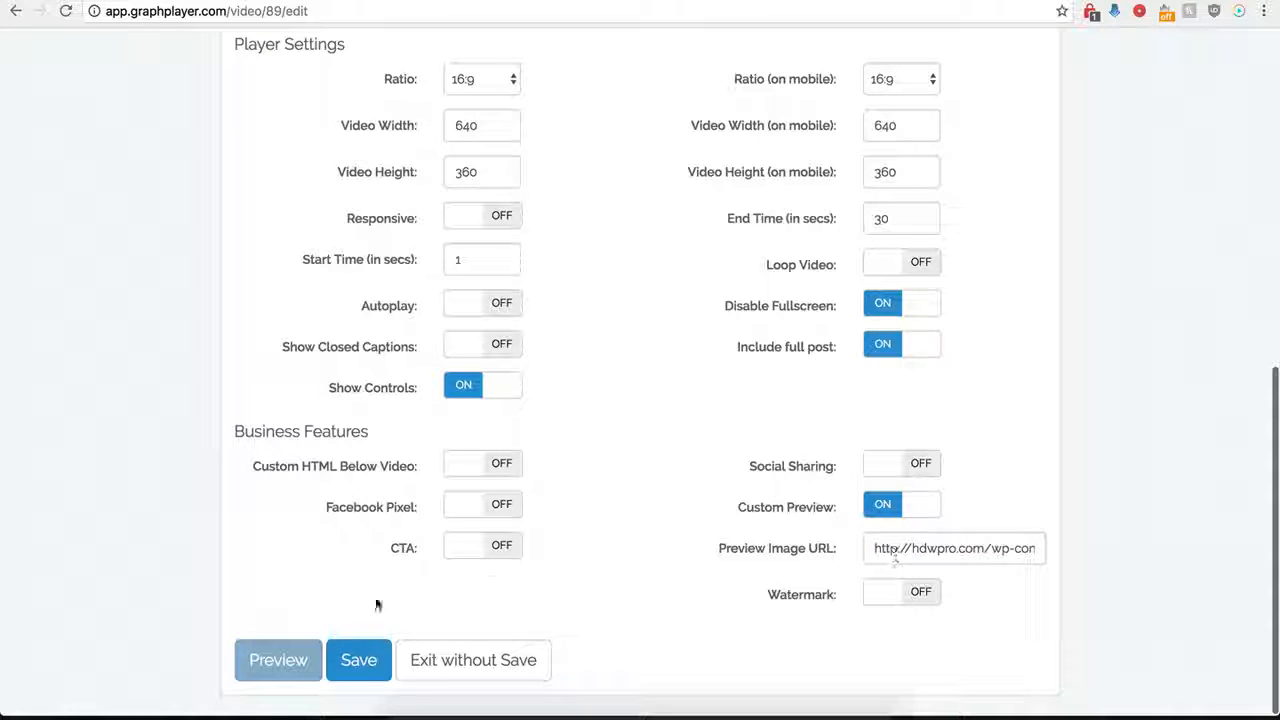
Save the player and reload the WordPress Test page to check the custom preview image.
{"action": "left_click", "coordinate": [355, 664]}
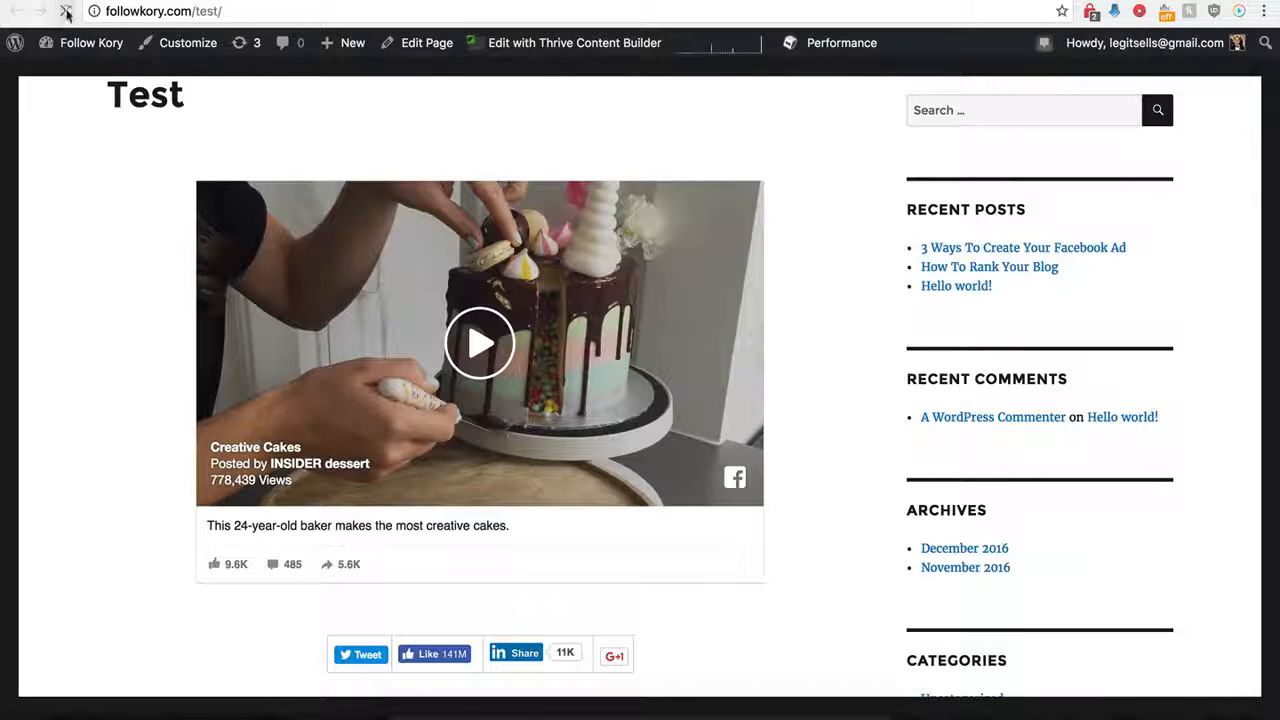
{"action": "left_click", "coordinate": [65, 11]}
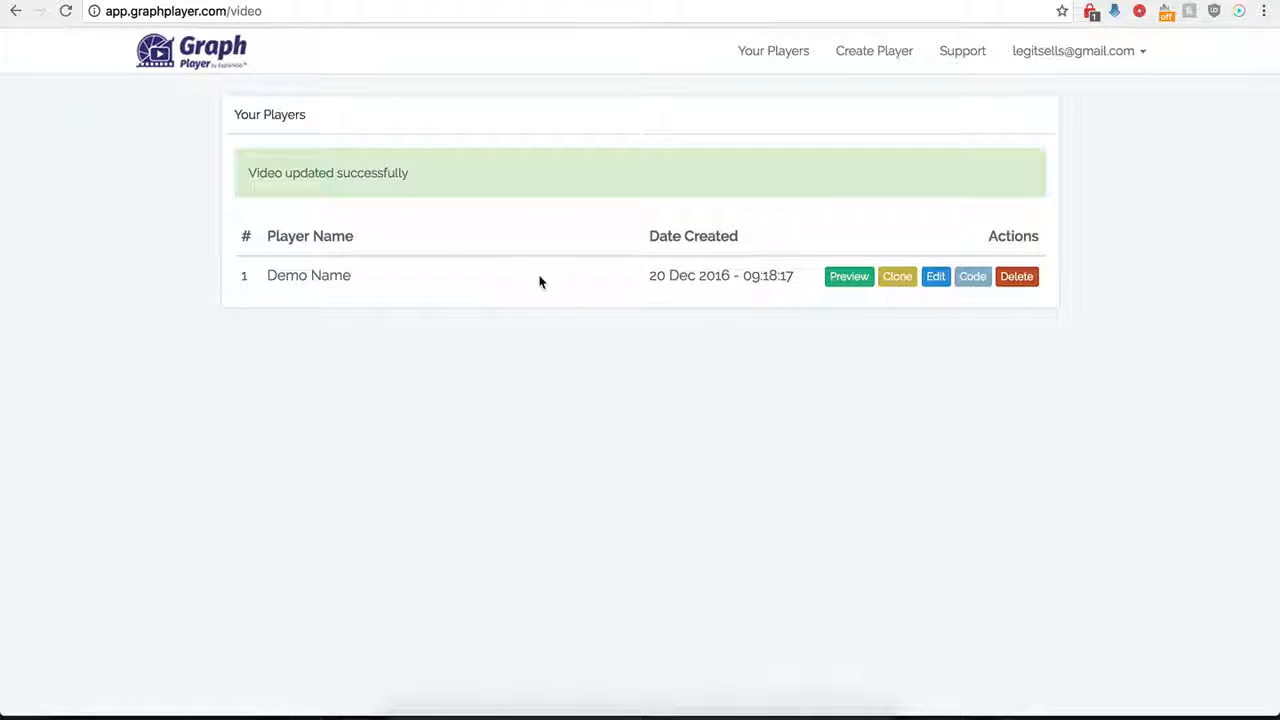
Reopen the Demo Name player in GraphPlayer for editing and disable Custom Preview.
{"action": "left_click", "coordinate": [933, 277]}
{"action": "scroll", "coordinate": [740, 463], "scroll_direction": "down", "scroll_amount": 10}
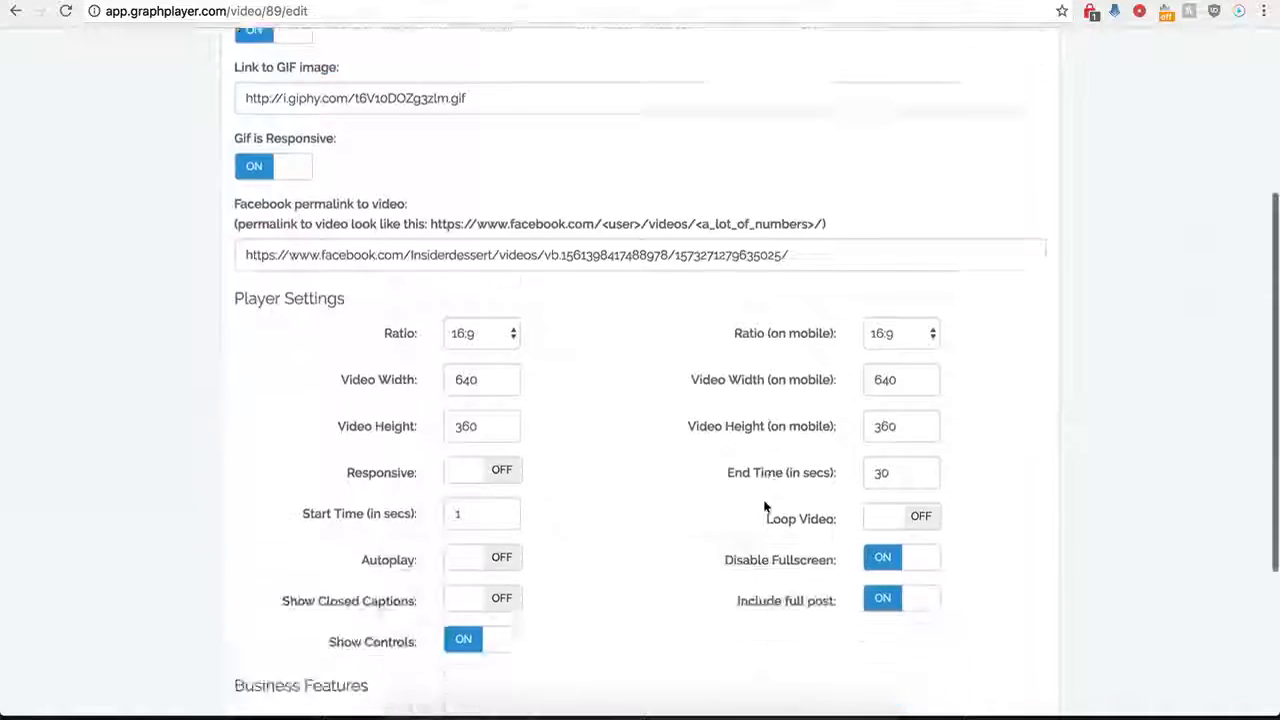
{"action": "left_click", "coordinate": [872, 508]}
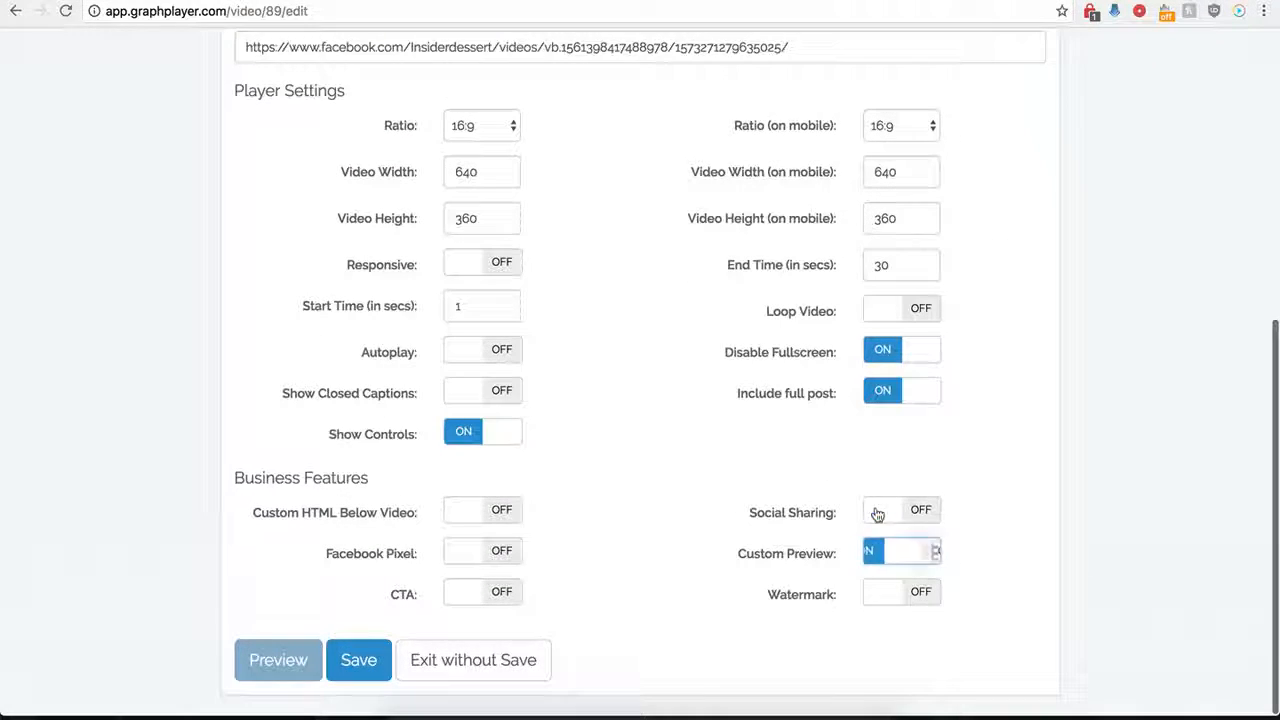
Enable Watermark and examine its image, link, click action, position, opacity and scale settings.
{"action": "left_click", "coordinate": [925, 593]}
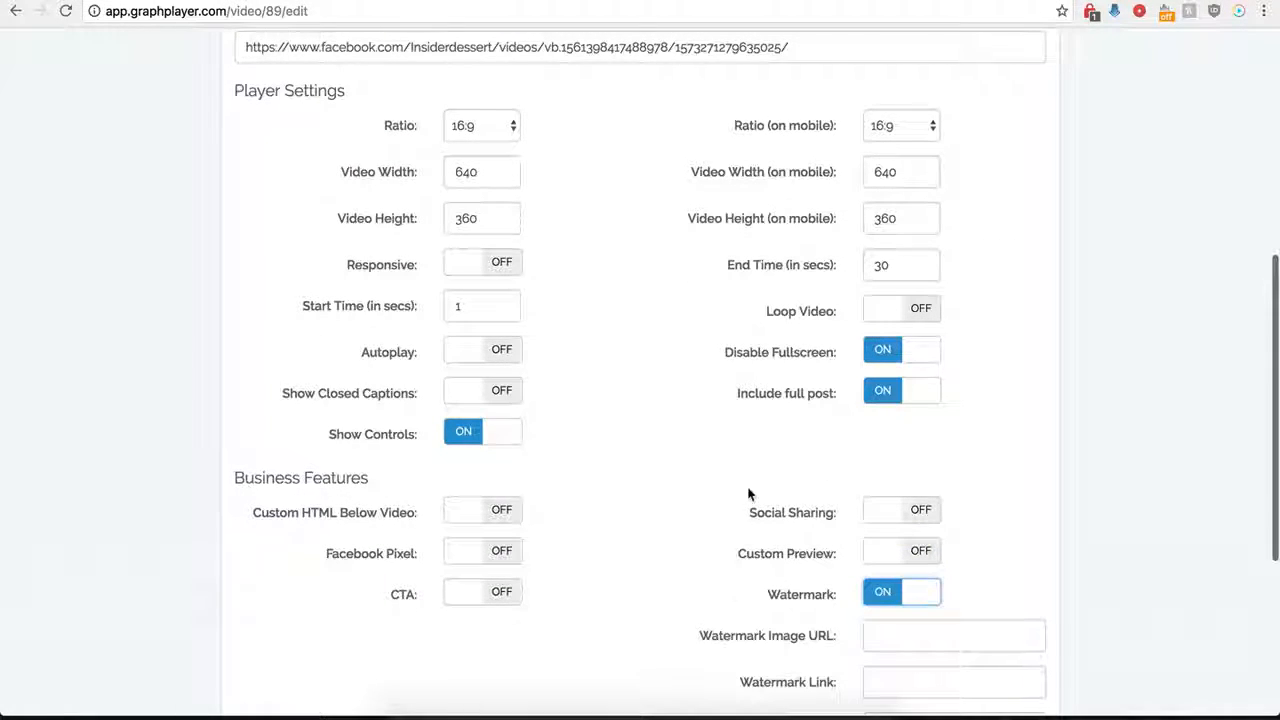
{"action": "scroll", "coordinate": [757, 627], "scroll_direction": "down", "scroll_amount": 1}
{"action": "scroll", "coordinate": [806, 625], "scroll_direction": "down", "scroll_amount": 3}
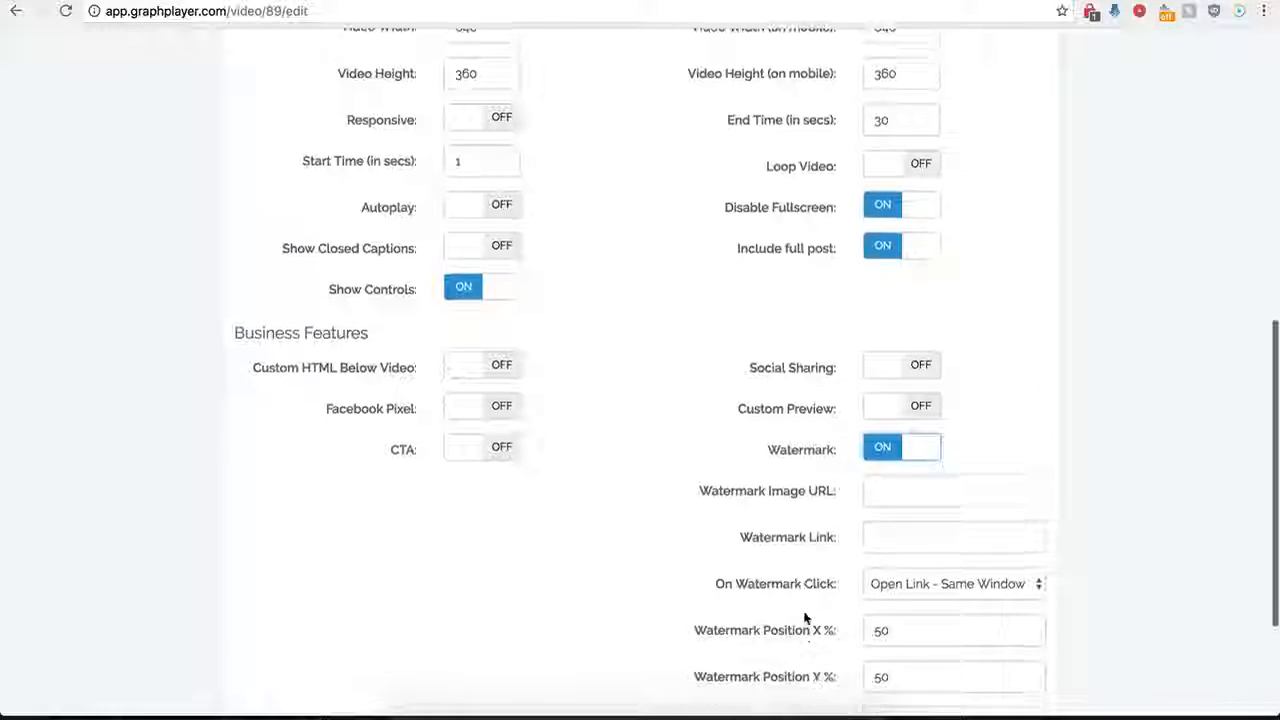
{"action": "left_click", "coordinate": [888, 493]}
{"action": "scroll", "coordinate": [777, 523], "scroll_direction": "down", "scroll_amount": 3}
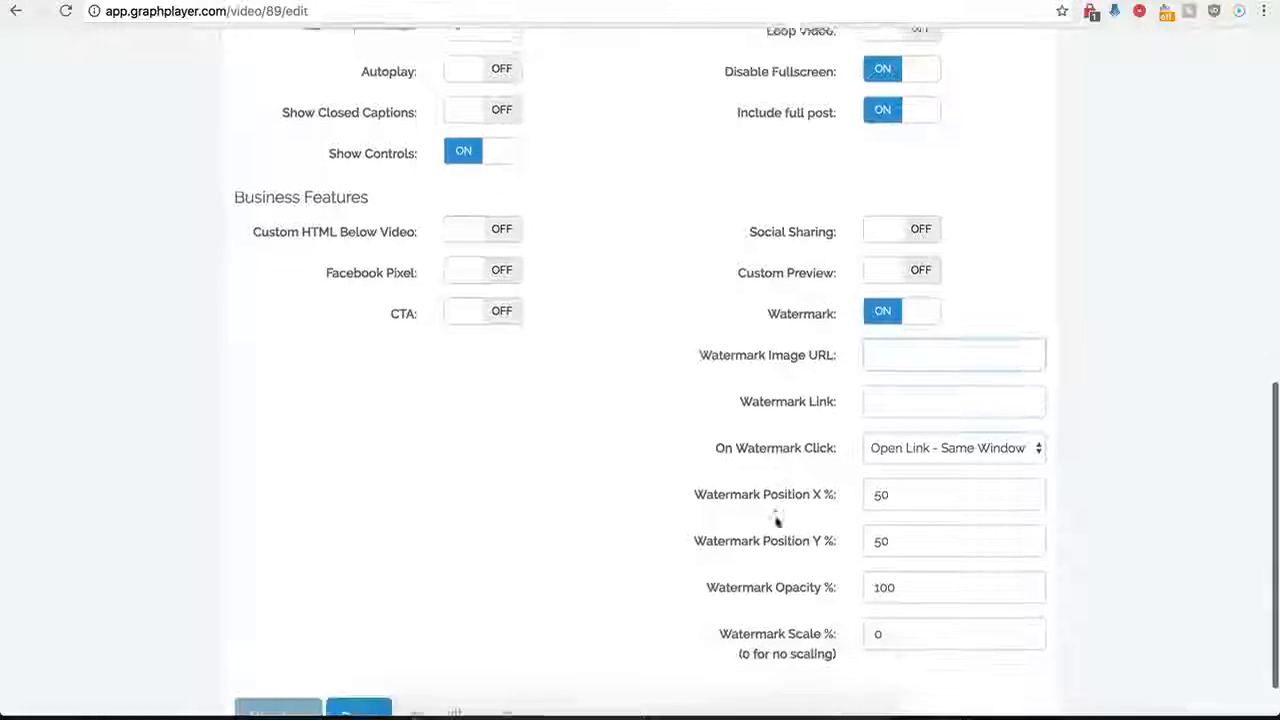
{"action": "left_click", "coordinate": [880, 397]}
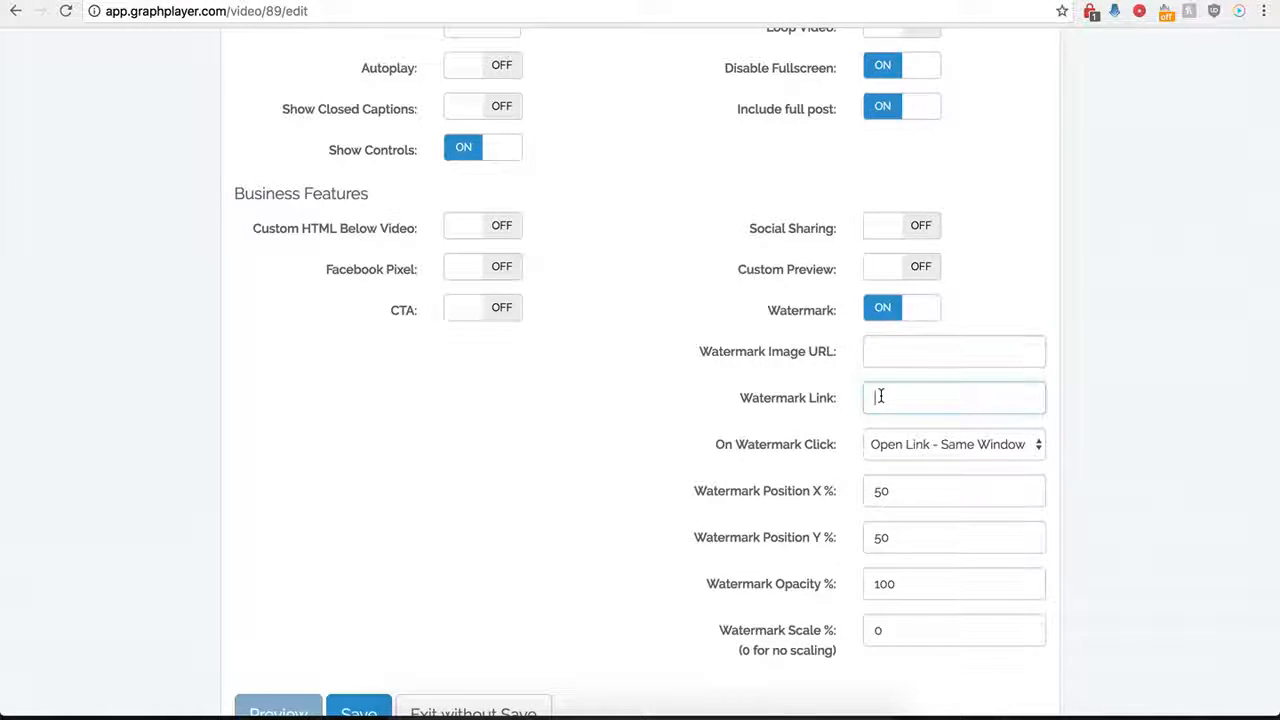
{"action": "left_click", "coordinate": [971, 442]}
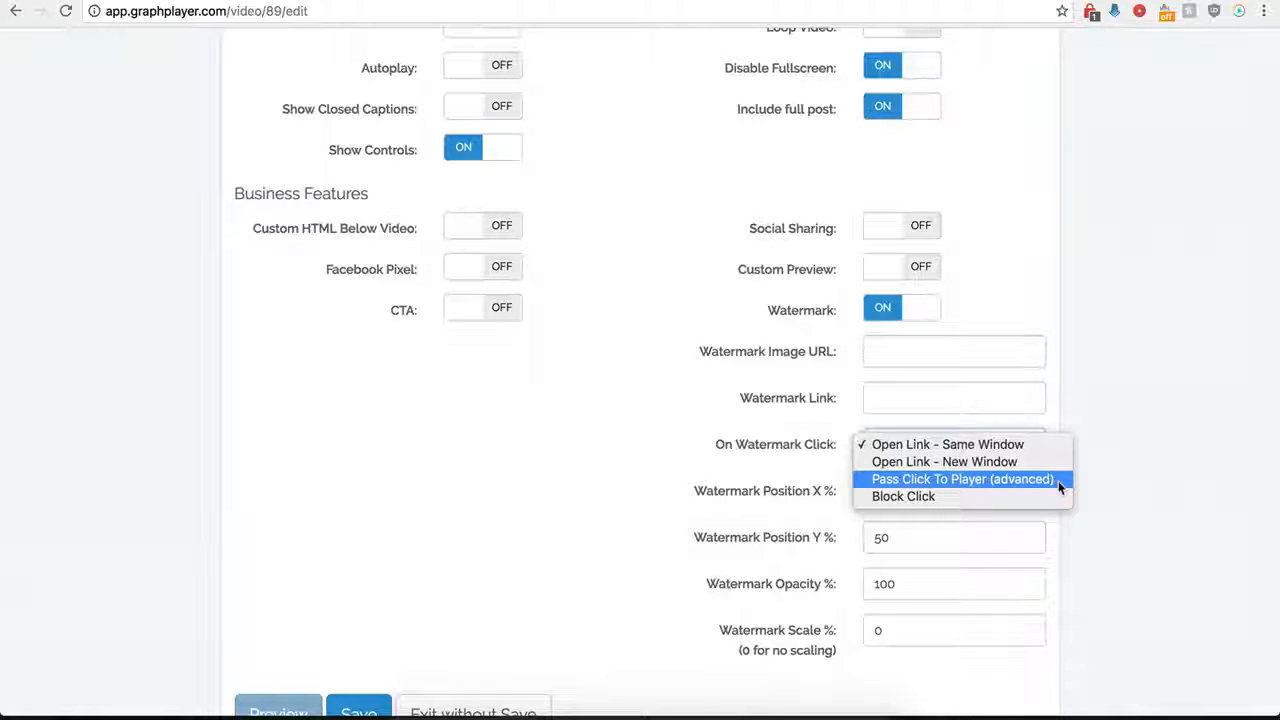
{"action": "left_click", "coordinate": [690, 425]}
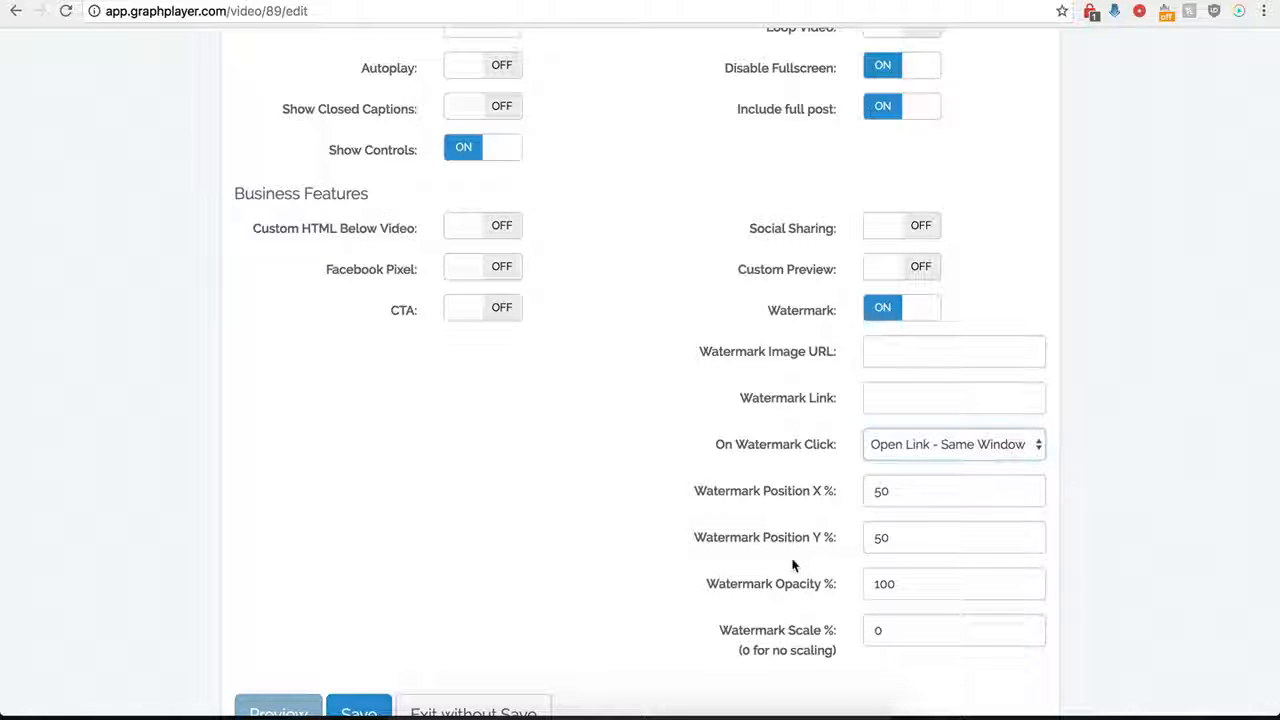
Briefly enable CTA to compare its settings with the watermark's, and turn both CTA and Watermark off.
{"action": "left_click", "coordinate": [493, 316]}
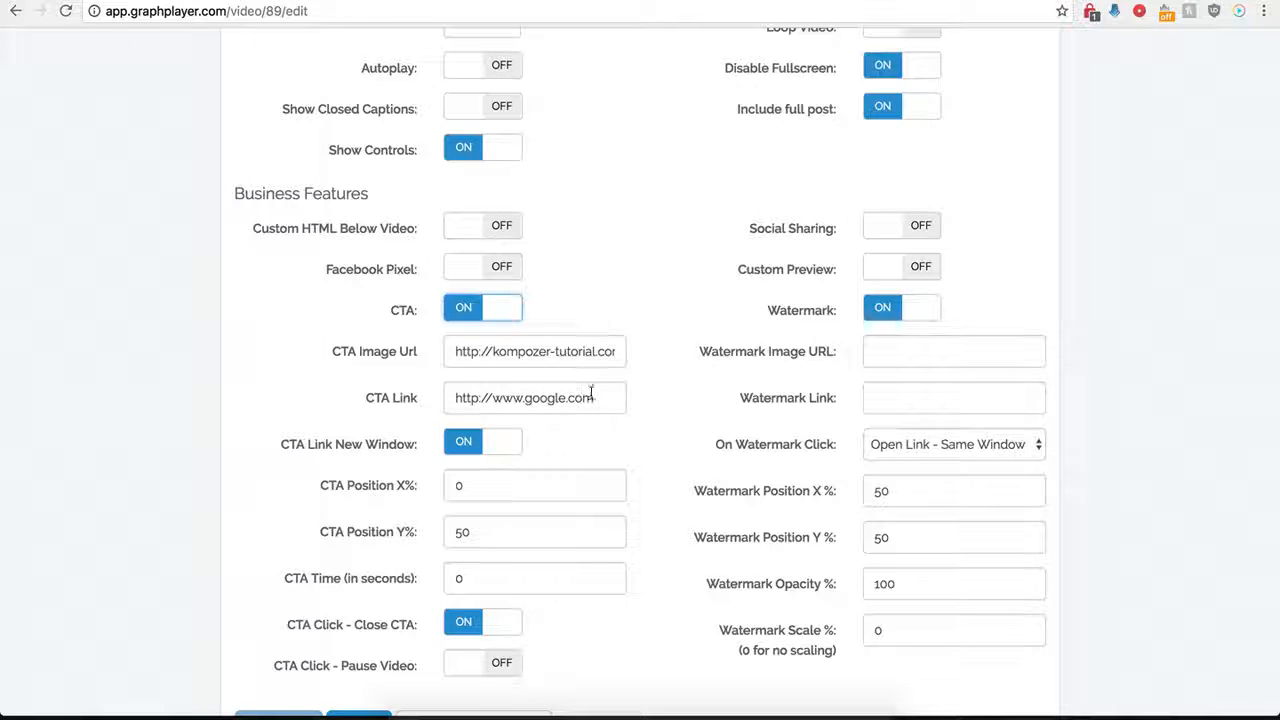
{"action": "left_click", "coordinate": [488, 326]}
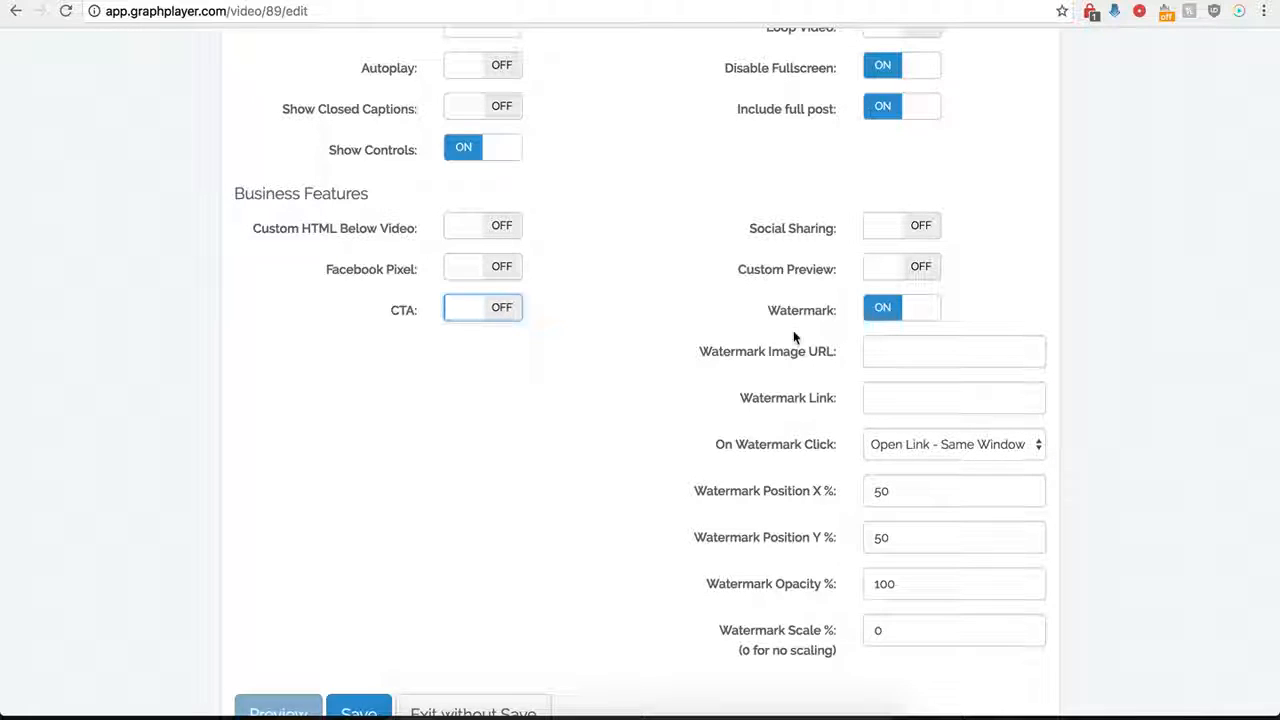
{"action": "left_click", "coordinate": [884, 319]}
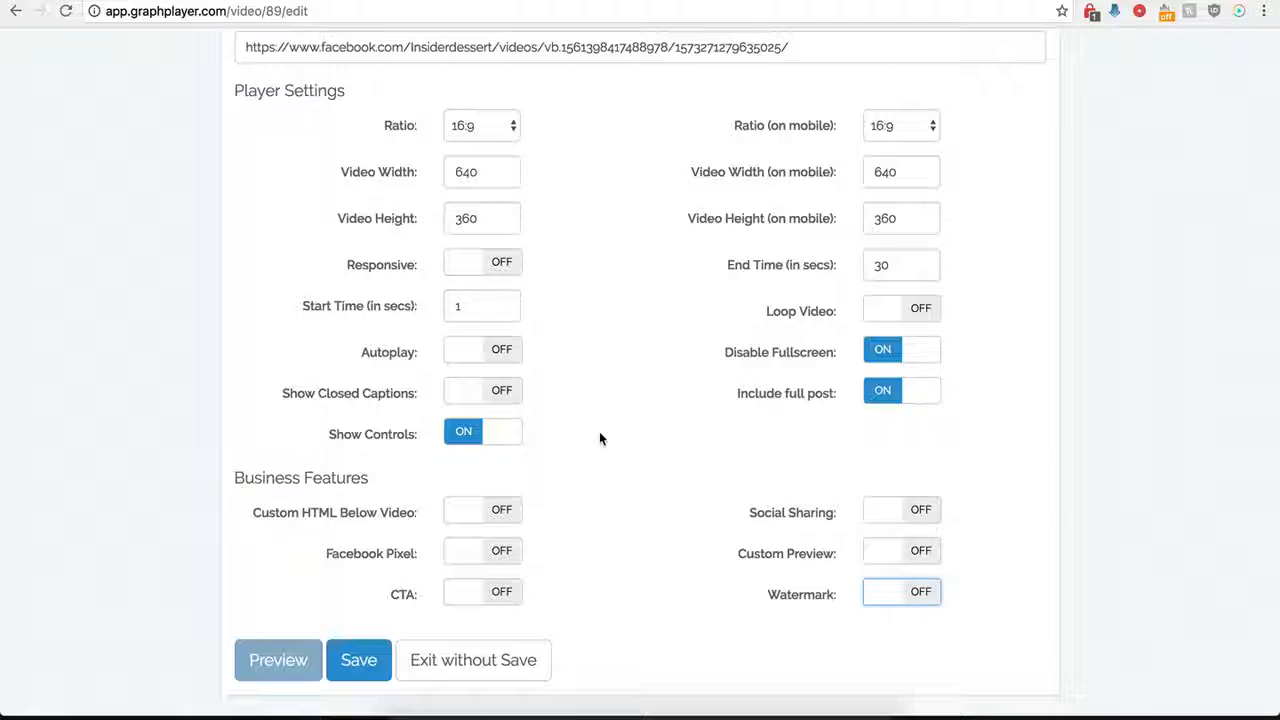